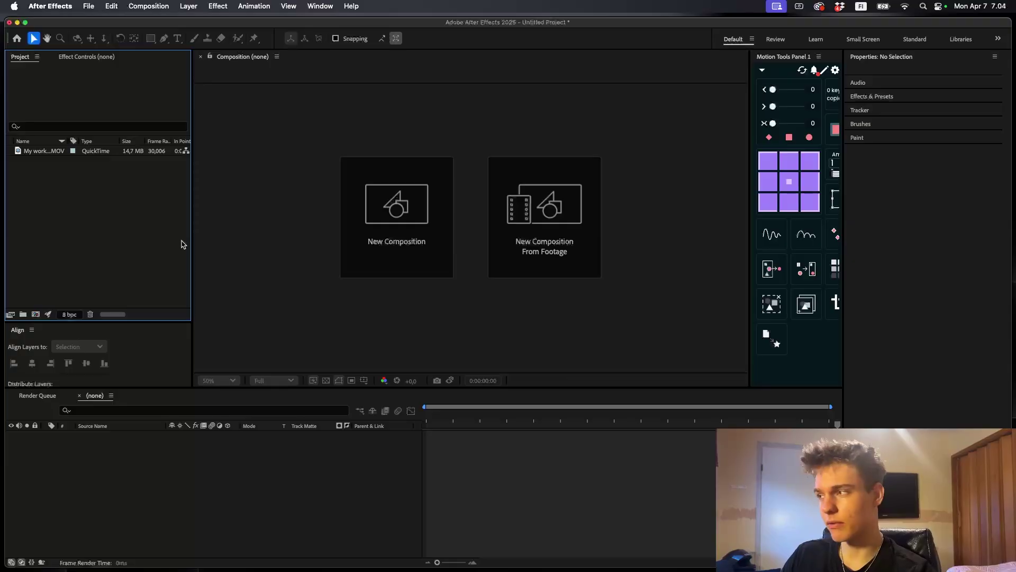
Create a composition from the My workspace.MOV footage and scrub through its first seconds
{"action": "left_click", "coordinate": [42, 151]}
{"action": "left_click_drag", "start_coordinate": [37, 154], "coordinate": [463, 475]}
{"action": "left_click_drag", "start_coordinate": [438, 417], "coordinate": [548, 421]}
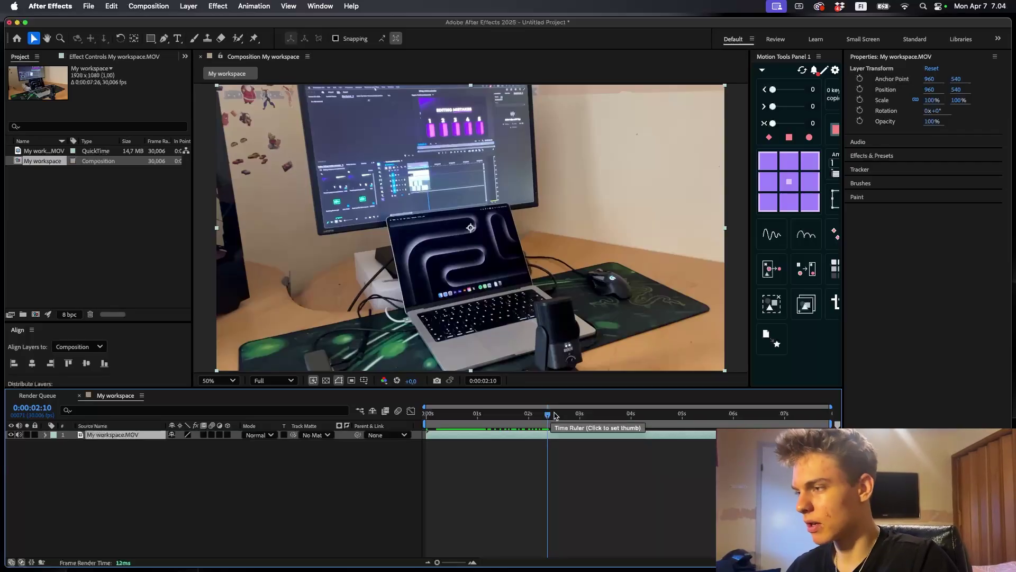
{"action": "left_click_drag", "start_coordinate": [554, 416], "coordinate": [390, 430]}
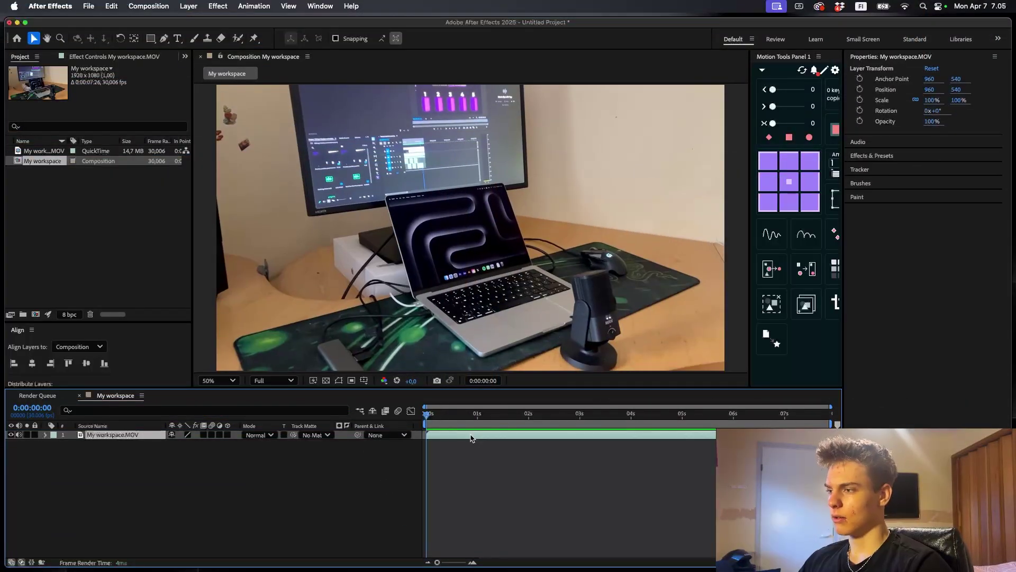
Play back the raw clip from the start to inspect its camera motion, then return to the first frame
{"action": "left_click_drag", "start_coordinate": [472, 414], "coordinate": [416, 404]}
{"action": "left_click", "coordinate": [531, 479]}
{"action": "key", "text": "space"}
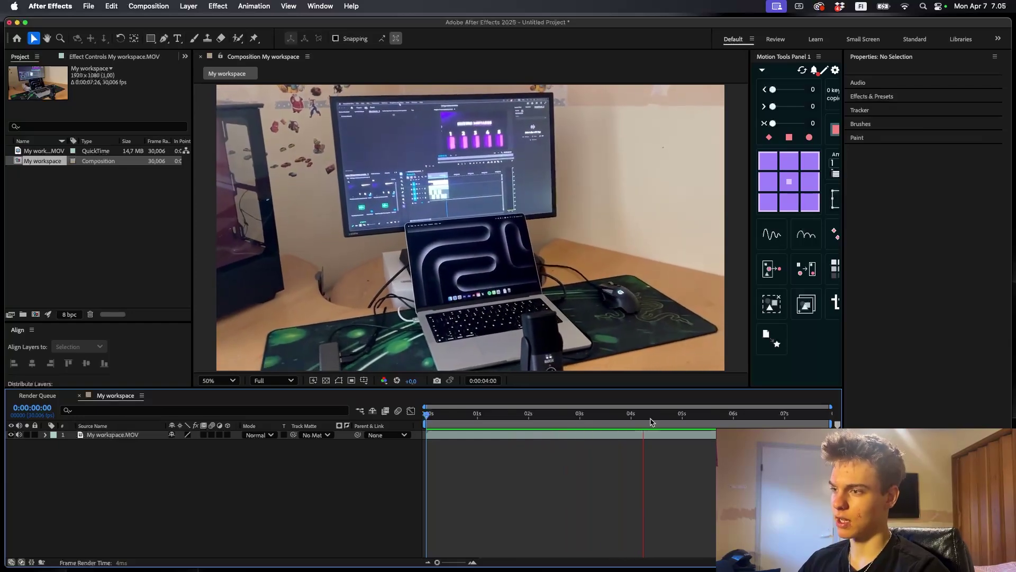
{"action": "left_click", "coordinate": [458, 415]}
{"action": "key", "text": "space"}
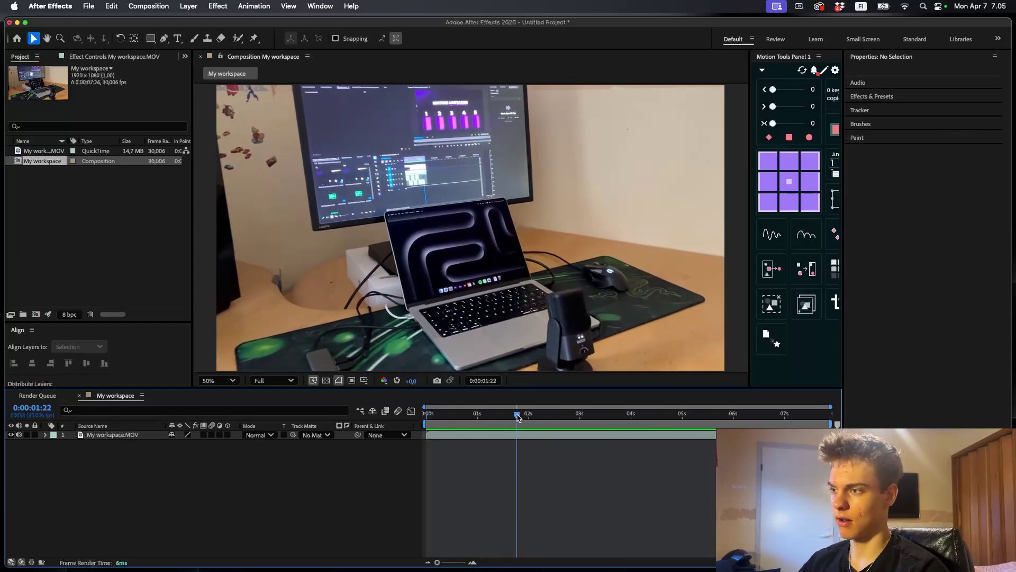
{"action": "key", "text": "Home"}
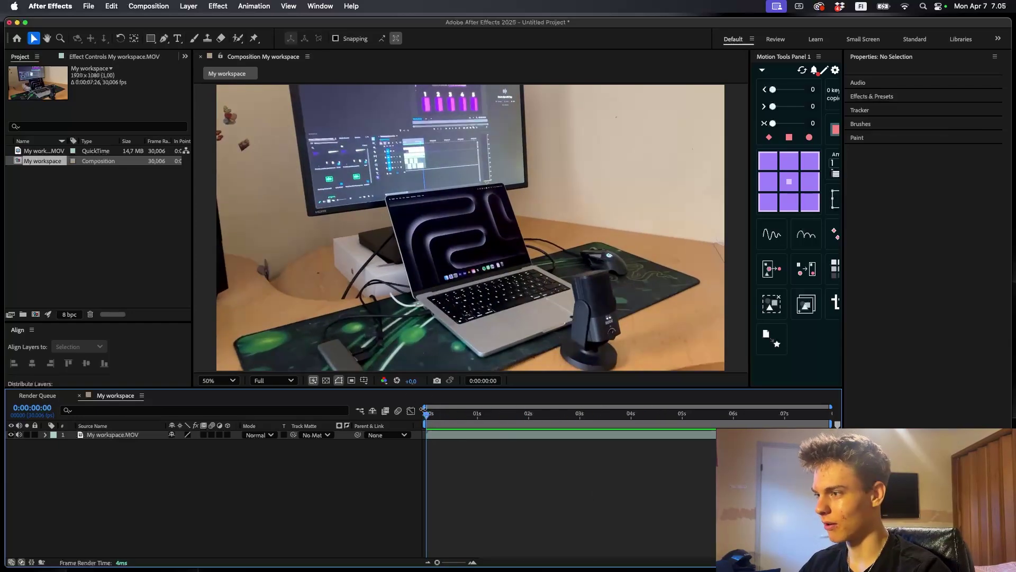
Apply the Warp Stabilizer effect to the My workspace.MOV layer, allow the Documents folder access request, and preview the stabilized clip
{"action": "left_click", "coordinate": [470, 435]}
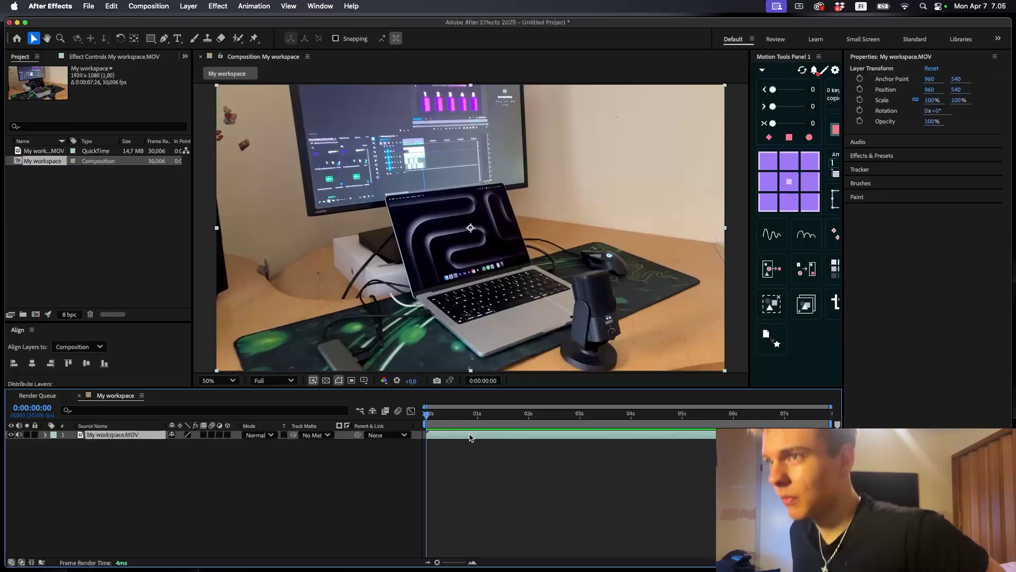
{"action": "left_click", "coordinate": [877, 156]}
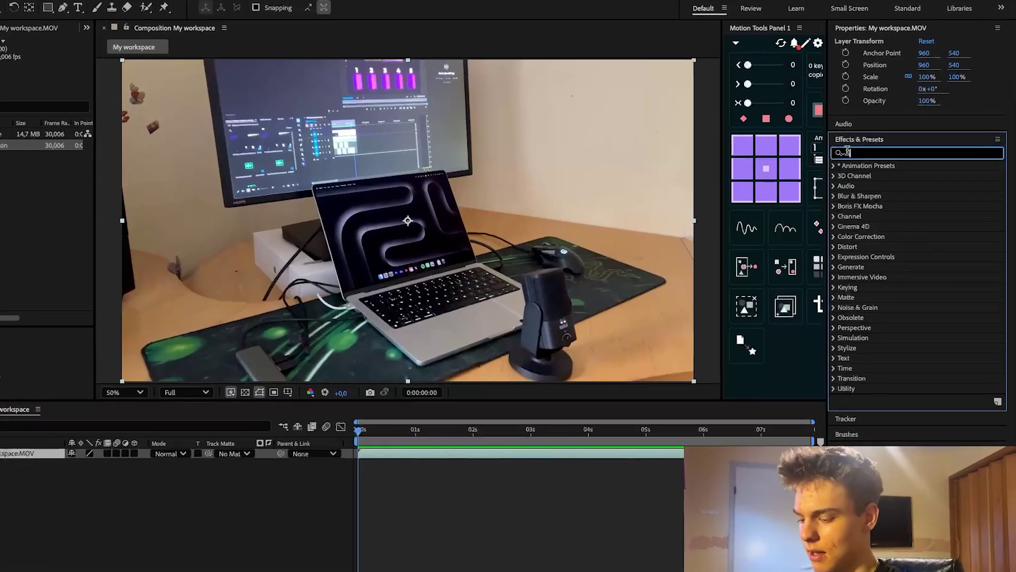
{"action": "type", "text": "war"}
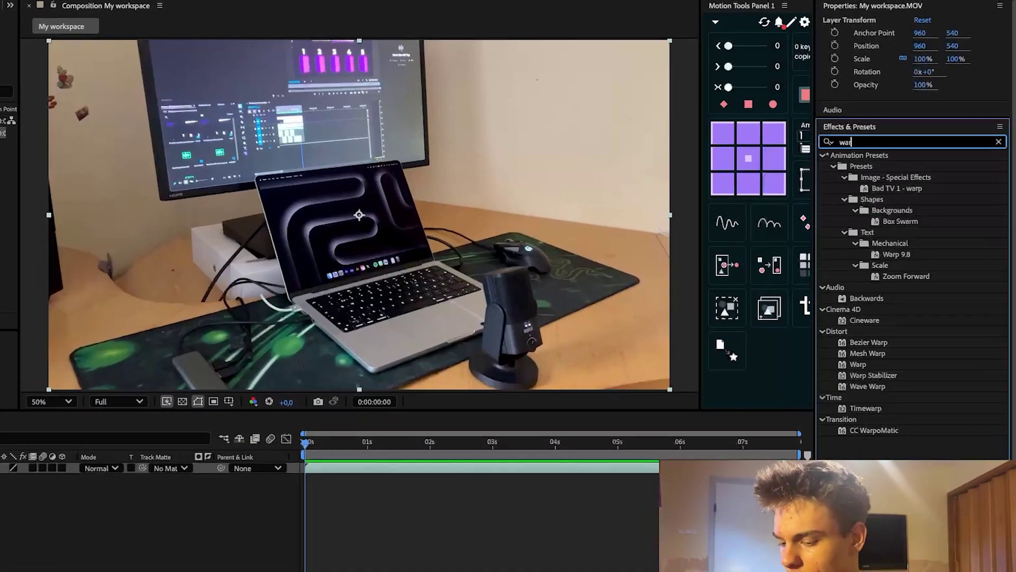
{"action": "type", "text": "p sta"}
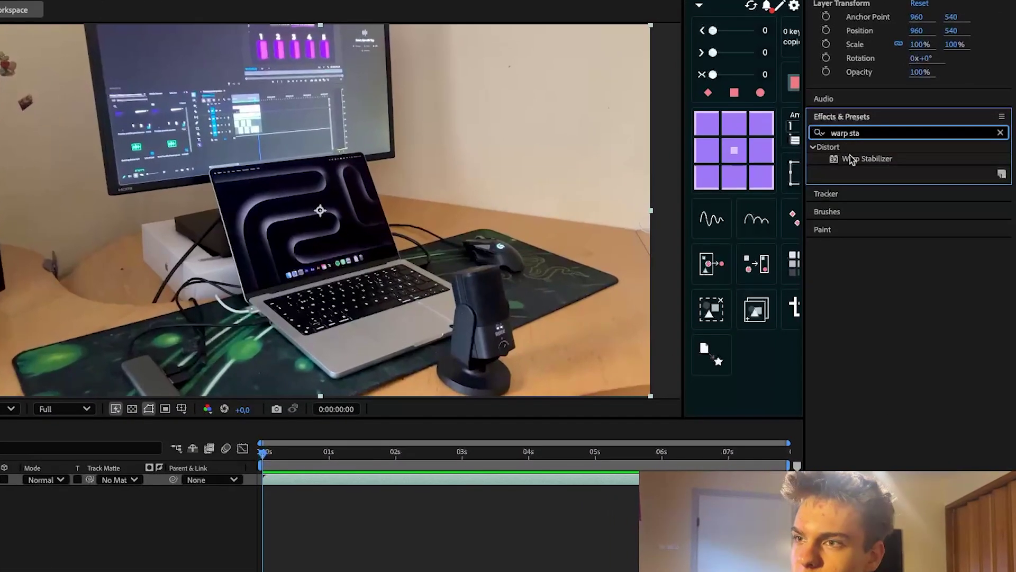
{"action": "left_click_drag", "start_coordinate": [863, 158], "coordinate": [325, 479]}
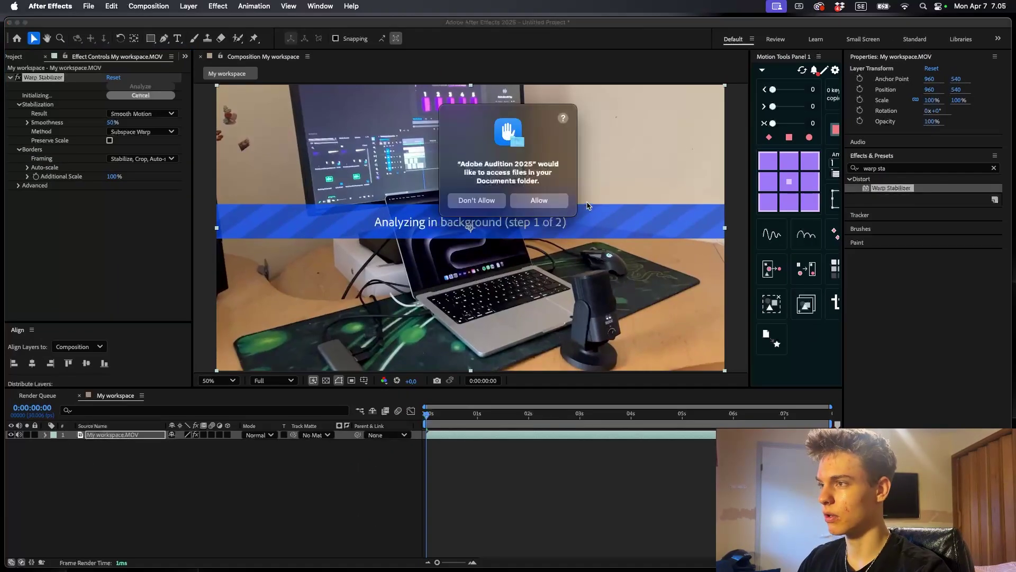
{"action": "left_click", "coordinate": [550, 201]}
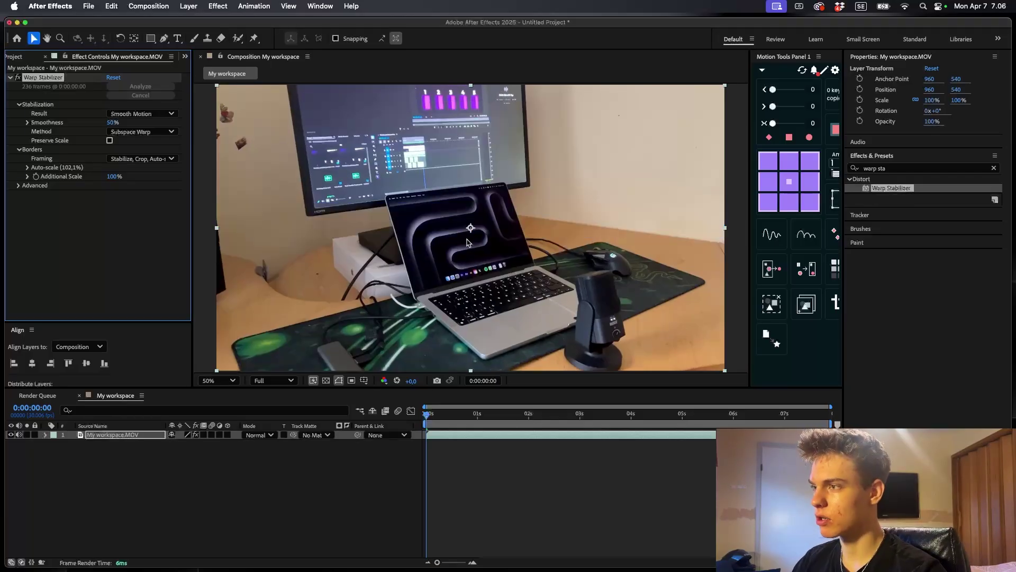
{"action": "key", "text": "space"}
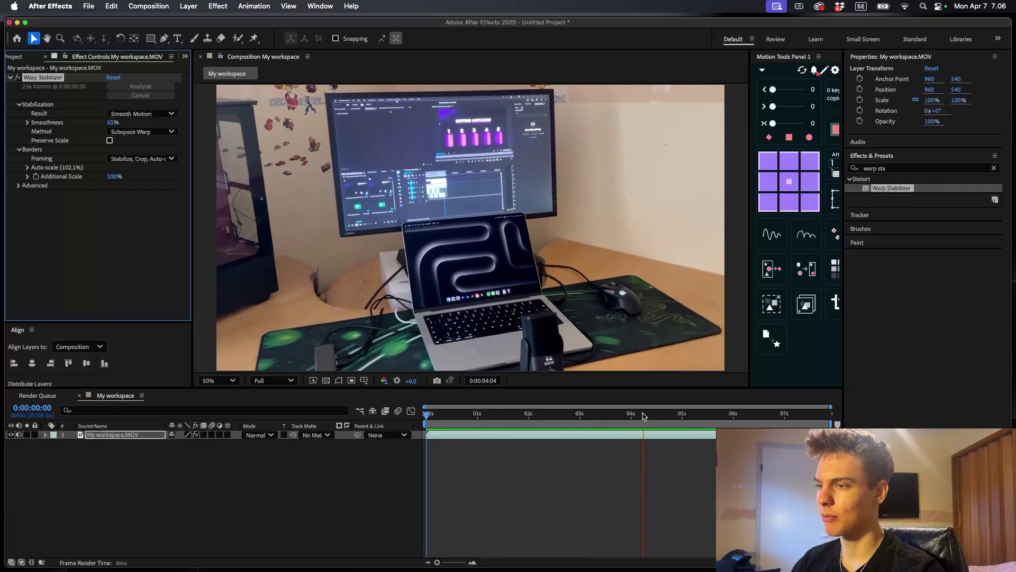
Pre-compose the stabilized My workspace.MOV layer, moving all attributes into the new composition
{"action": "left_click", "coordinate": [616, 461]}
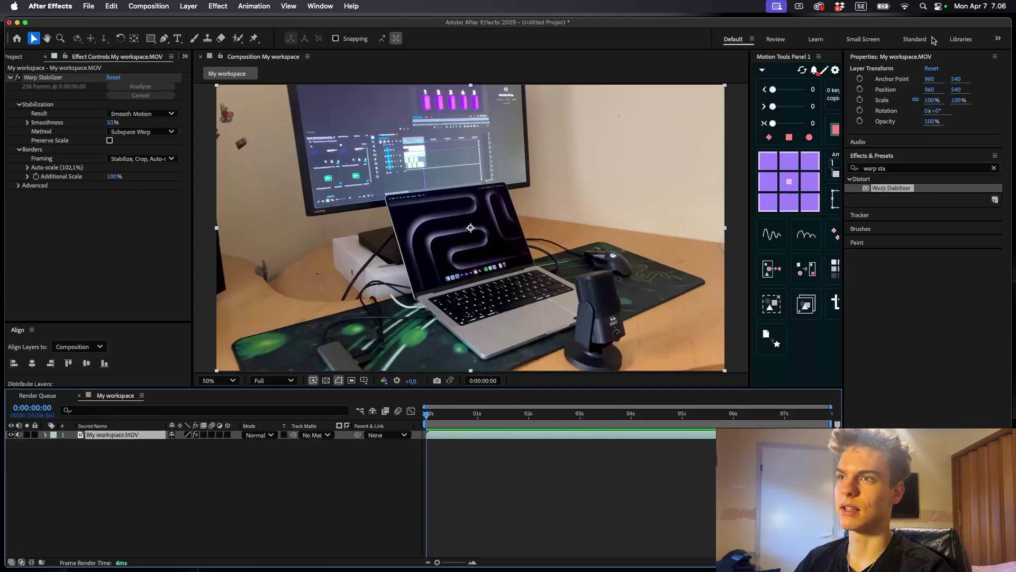
{"action": "key", "text": "super+shift+c"}
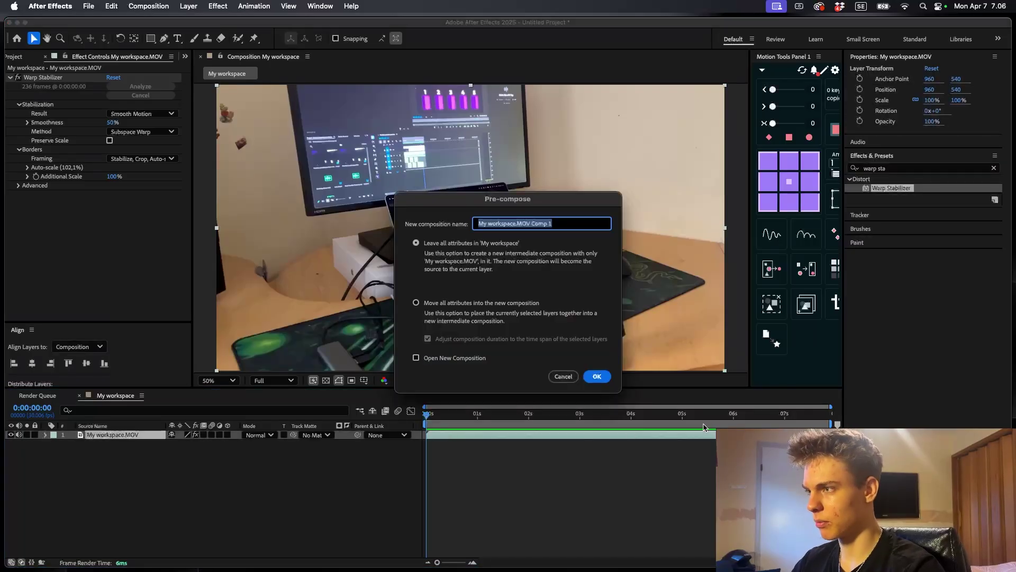
{"action": "left_click", "coordinate": [416, 302]}
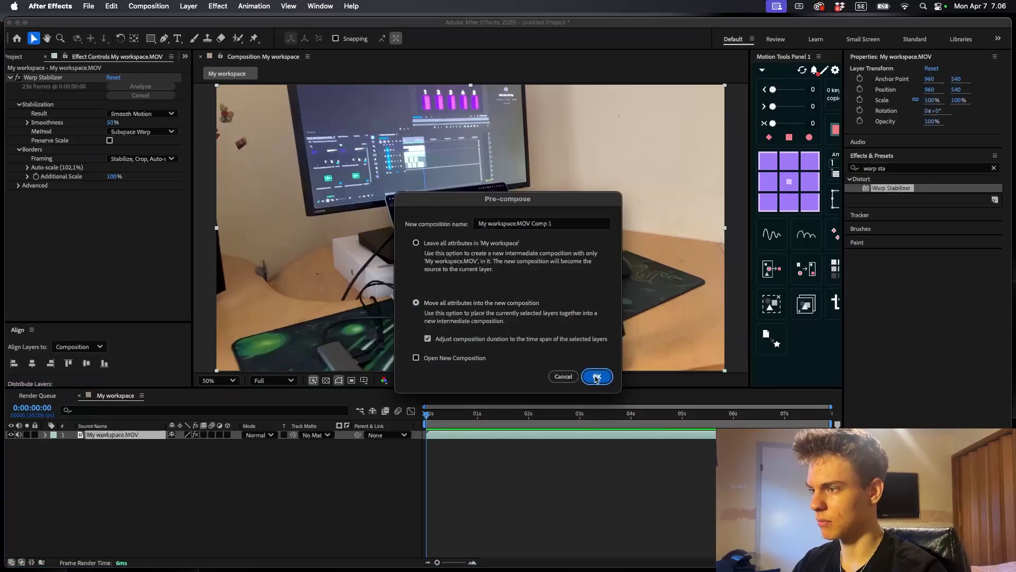
{"action": "left_click", "coordinate": [596, 375]}
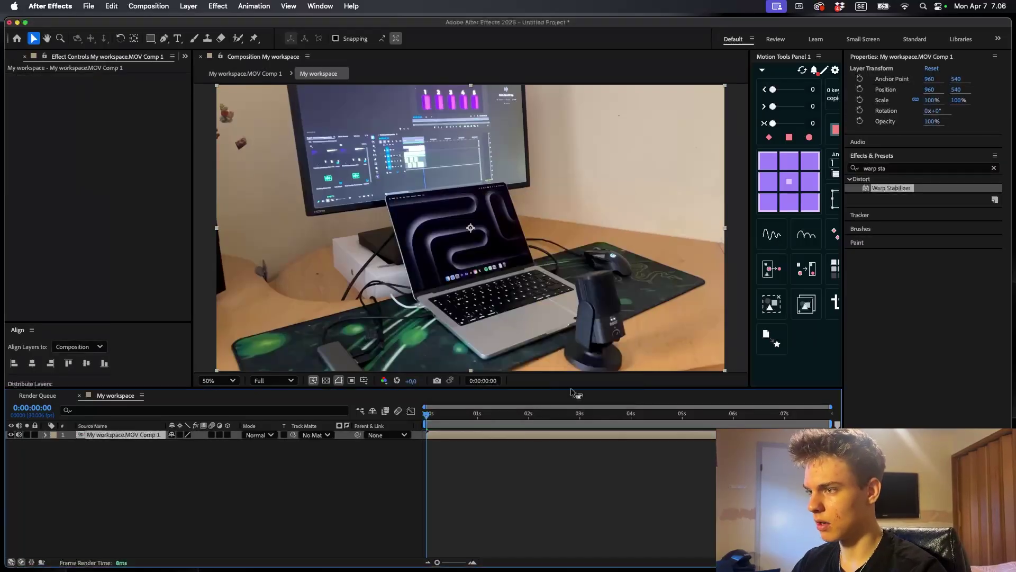
Run Track Camera on the pre-composed layer and preview the solved track points
{"action": "left_click", "coordinate": [863, 215]}
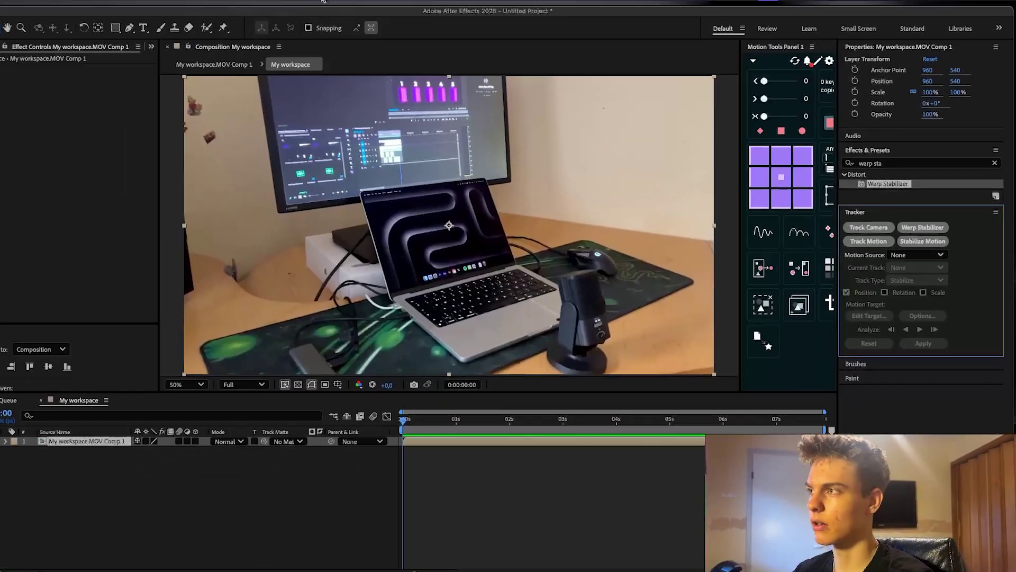
{"action": "left_click", "coordinate": [320, 6]}
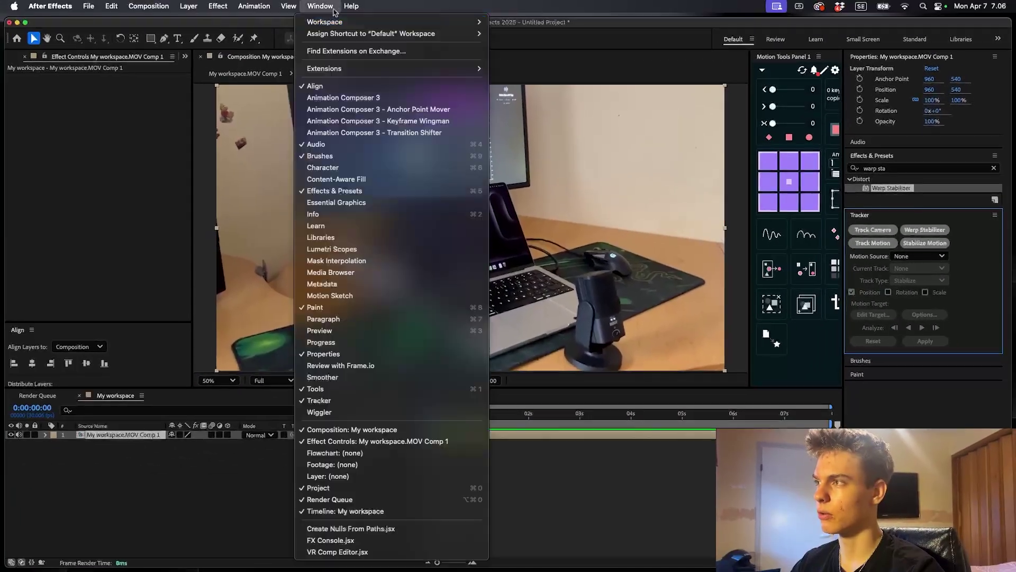
{"action": "left_click", "coordinate": [321, 401]}
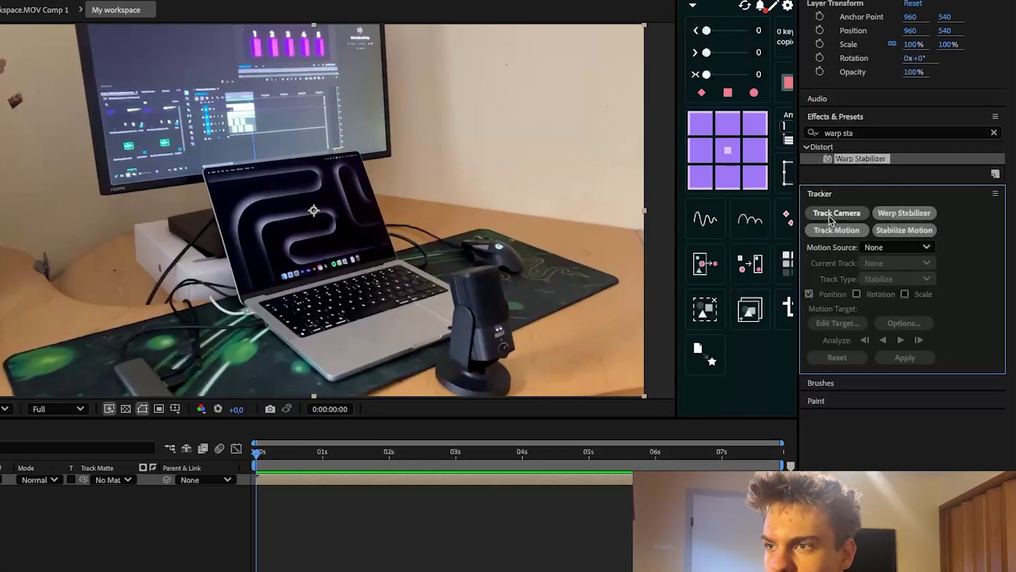
{"action": "left_click", "coordinate": [829, 217]}
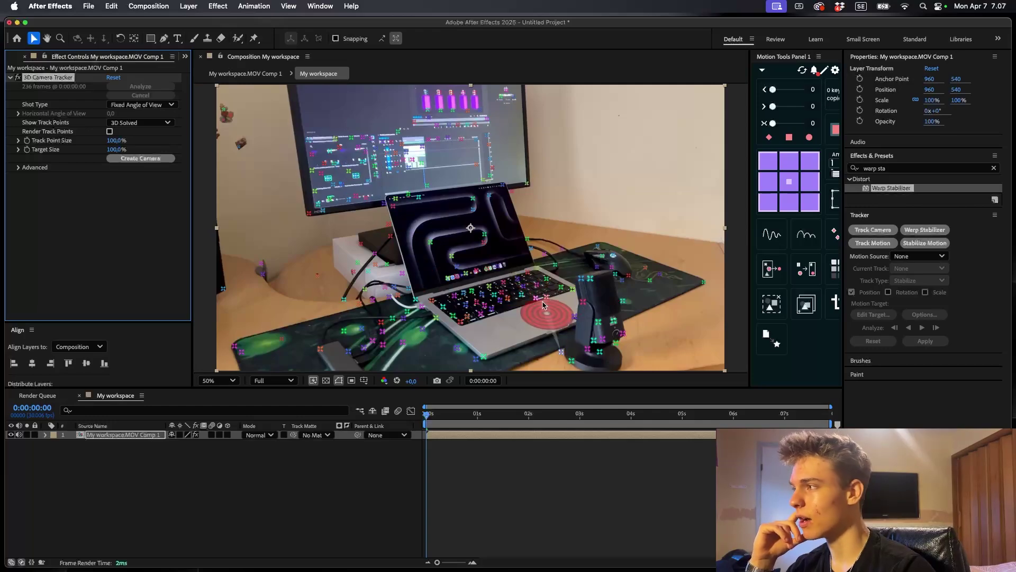
{"action": "key", "text": "space"}
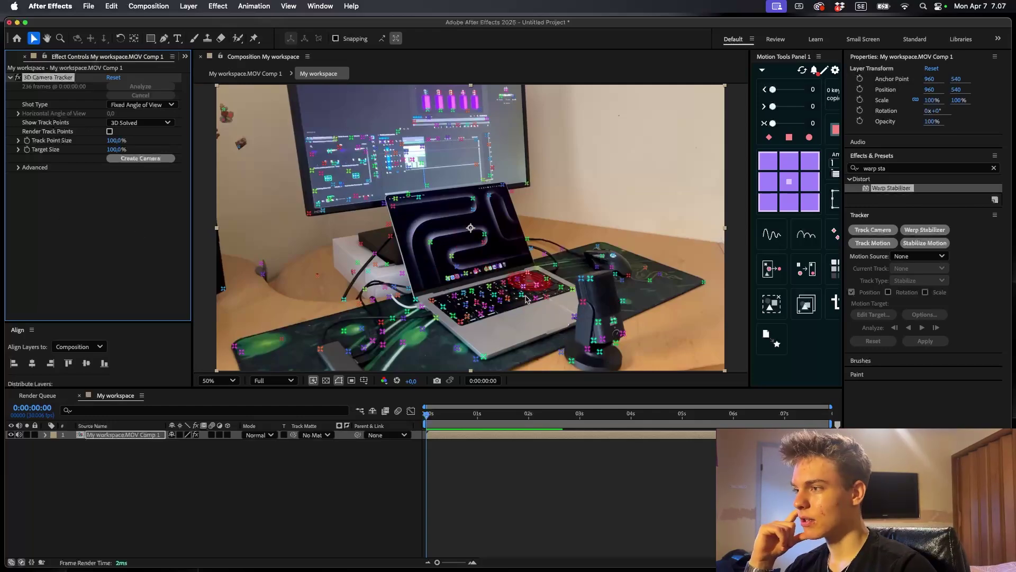
{"action": "key", "text": "space"}
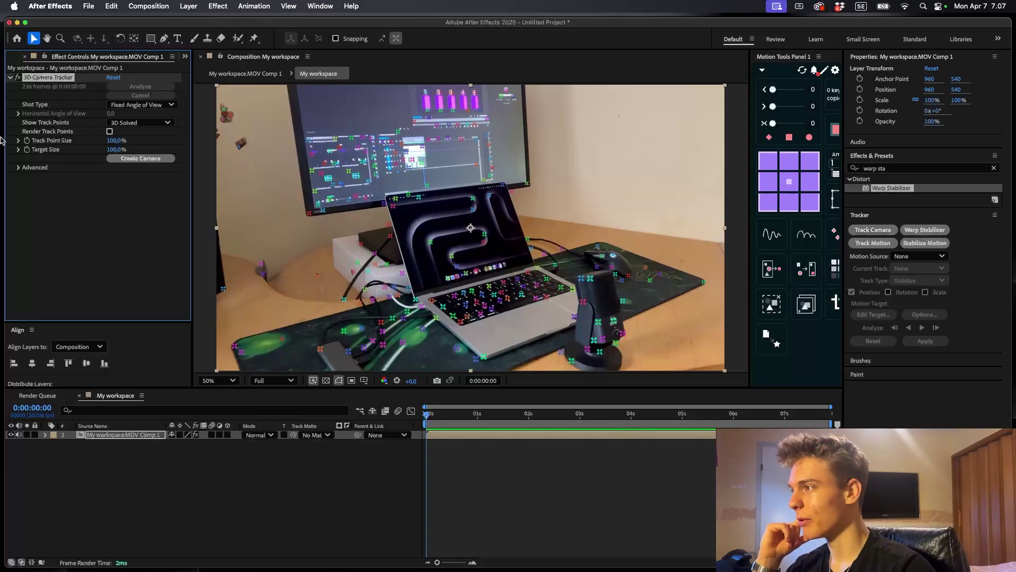
Expand the 3D Camera Tracker's Advanced settings to check the average error of the solve
{"action": "left_click", "coordinate": [17, 168]}
{"action": "left_click", "coordinate": [25, 199]}
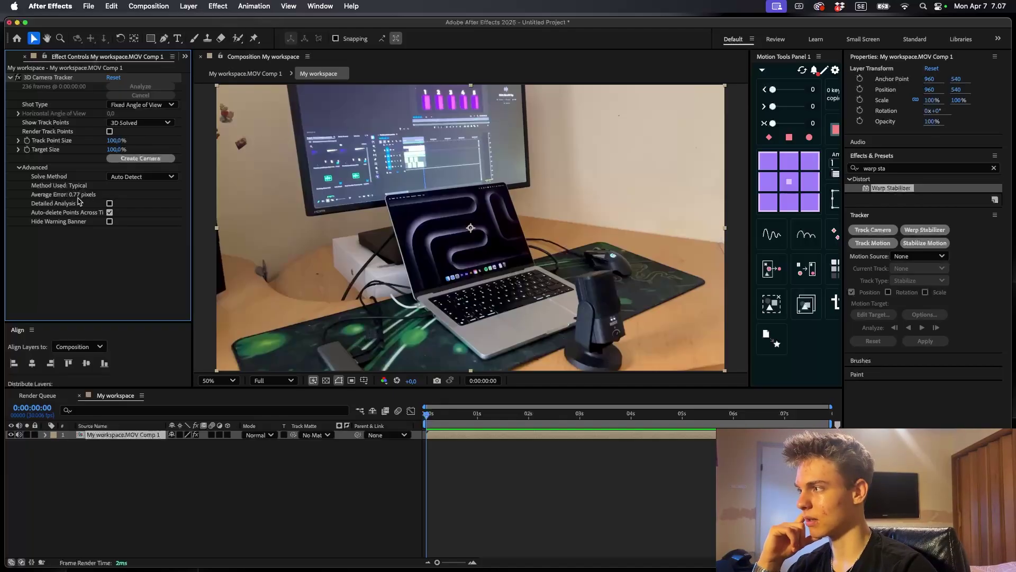
{"action": "left_click", "coordinate": [436, 424]}
{"action": "left_click", "coordinate": [501, 295]}
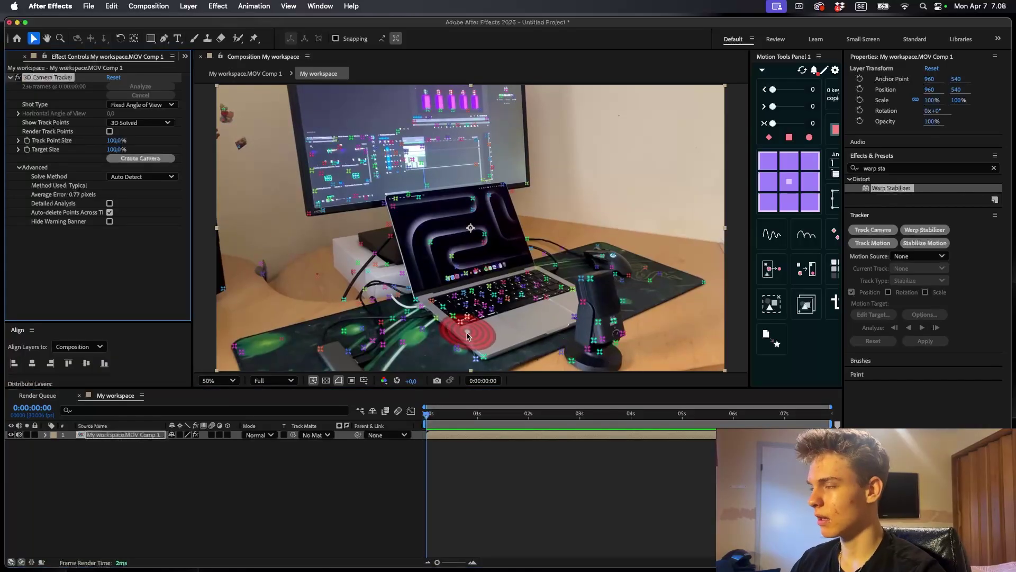
Create a solid and camera from six track points on the far right part of the laptop keyboard
{"action": "left_click", "coordinate": [48, 77]}
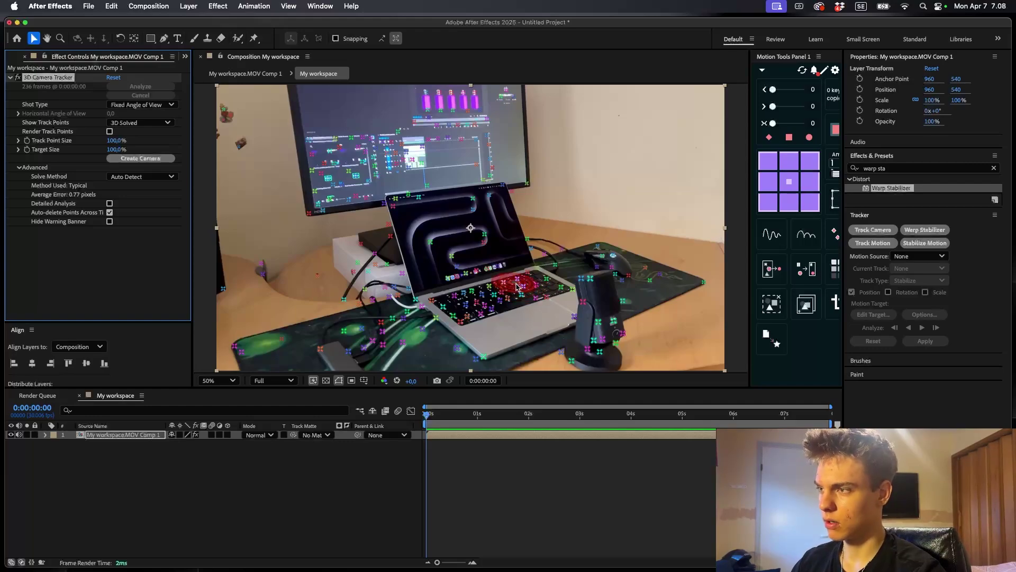
{"action": "mouse_move", "coordinate": [514, 281]}
{"action": "left_mouse_down"}
{"action": "mouse_move", "coordinate": [520, 269]}
{"action": "mouse_move", "coordinate": [545, 268]}
{"action": "mouse_move", "coordinate": [558, 287]}
{"action": "mouse_move", "coordinate": [549, 295]}
{"action": "left_mouse_up"}
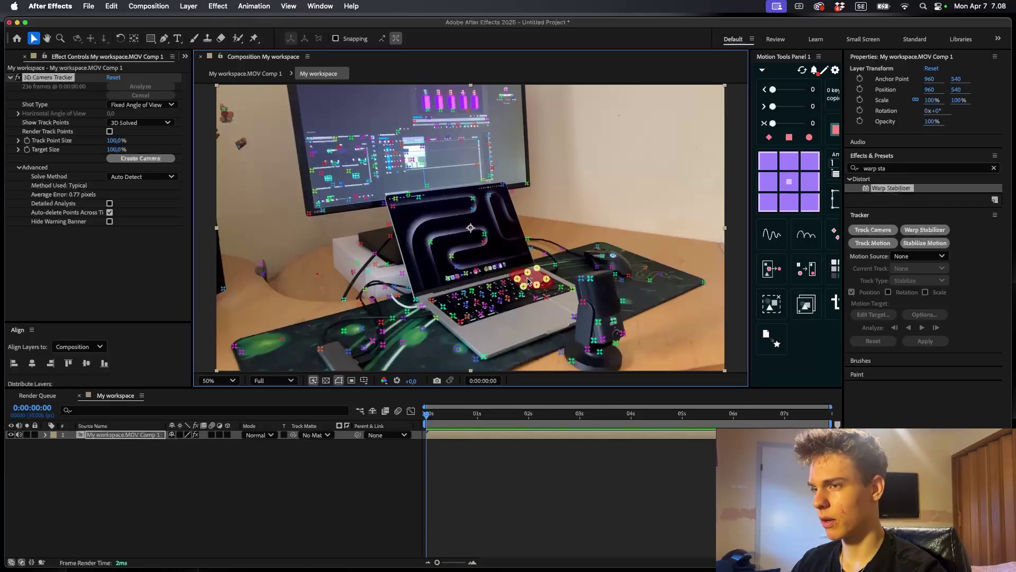
{"action": "right_click", "coordinate": [529, 281]}
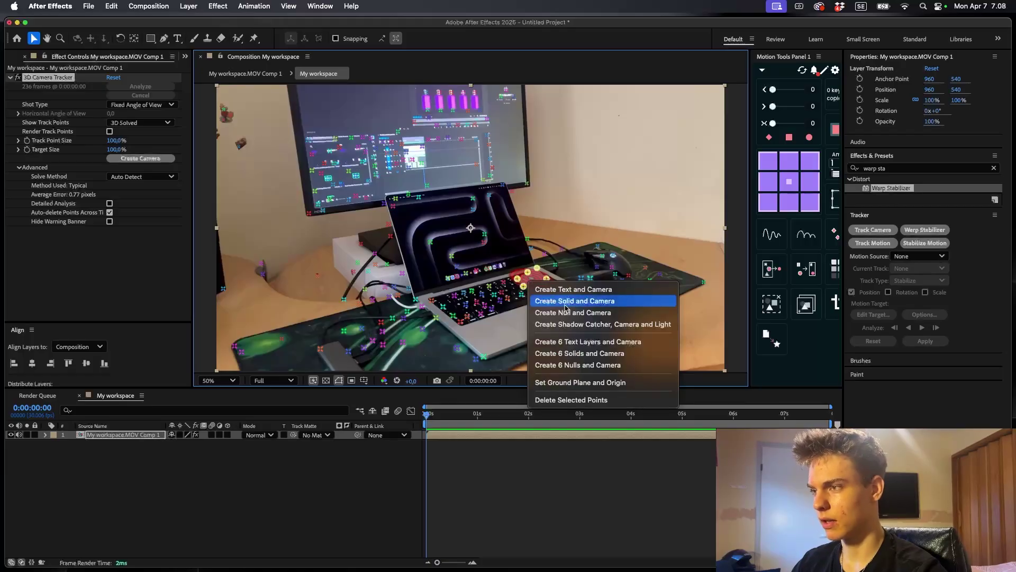
{"action": "left_click", "coordinate": [600, 302]}
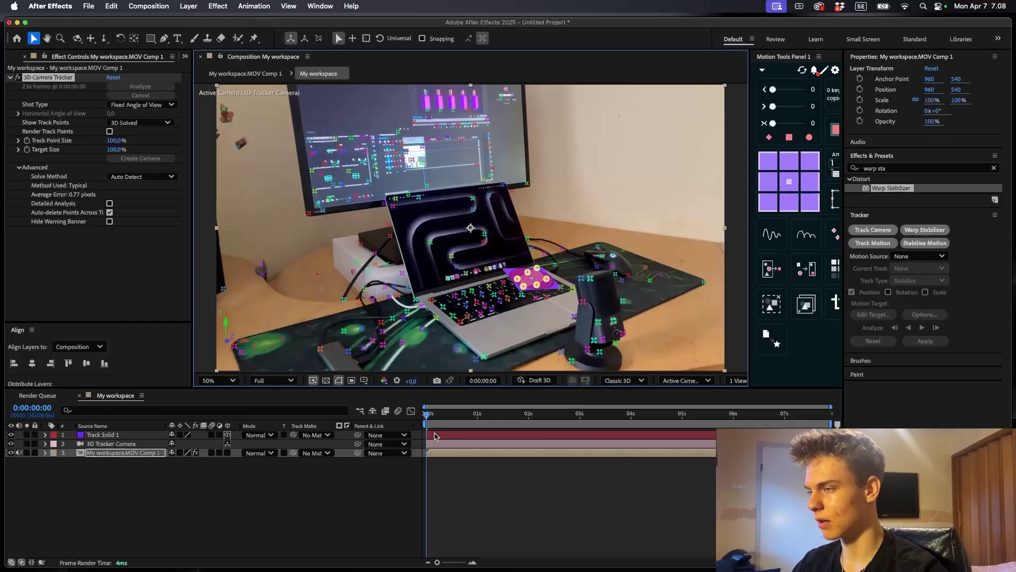
{"action": "left_click", "coordinate": [452, 474]}
{"action": "left_click", "coordinate": [446, 435]}
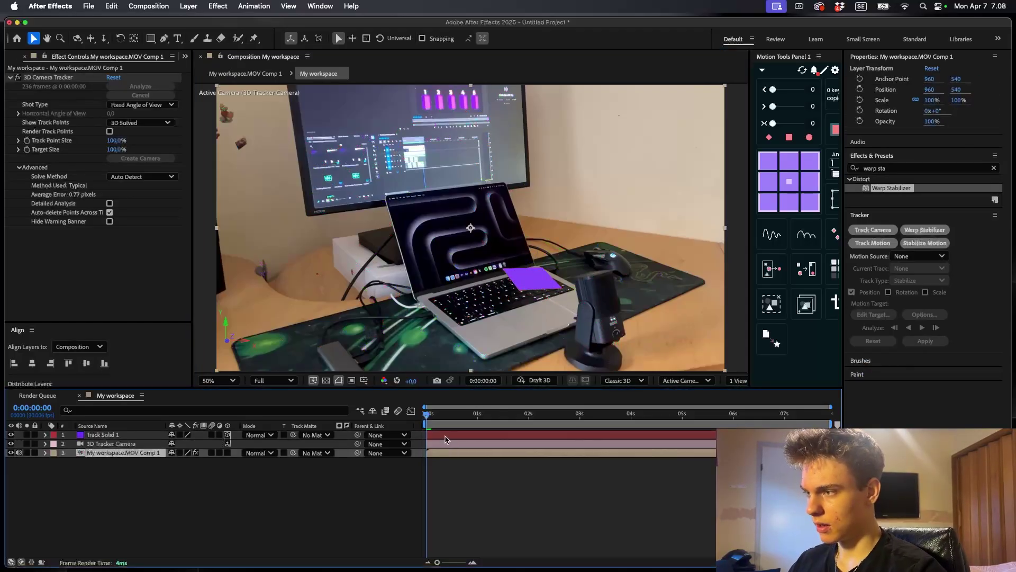
{"action": "left_click", "coordinate": [468, 475]}
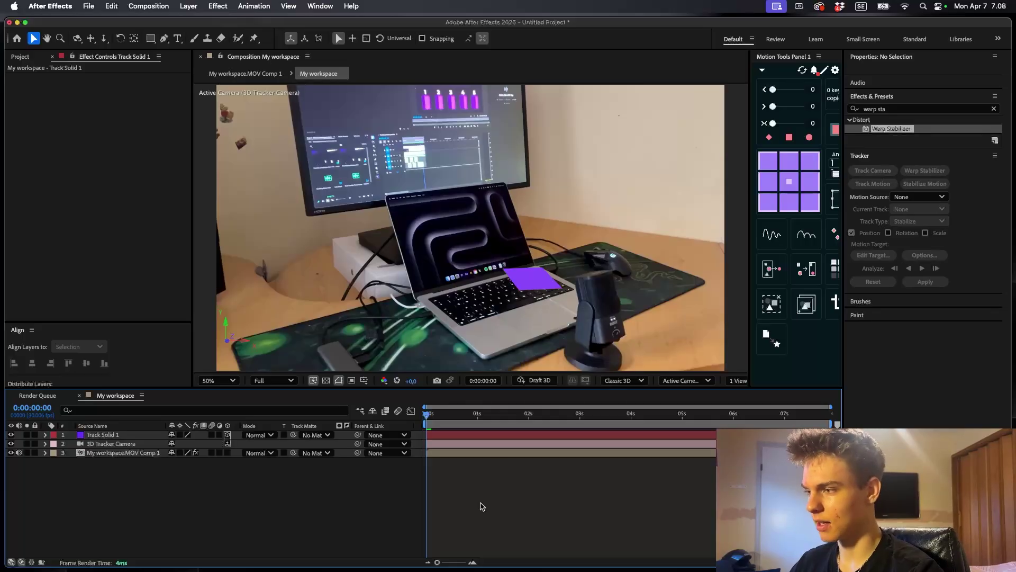
Add a text layer reading "my workspace" at 165 px and turn it into a 3D layer
{"action": "key", "text": "super+t"}
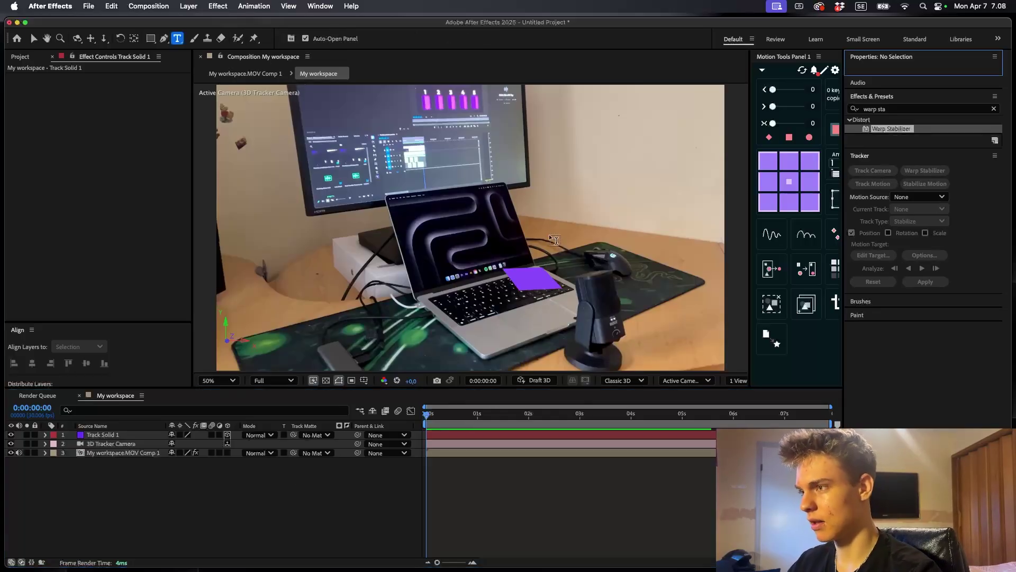
{"action": "left_click", "coordinate": [542, 240]}
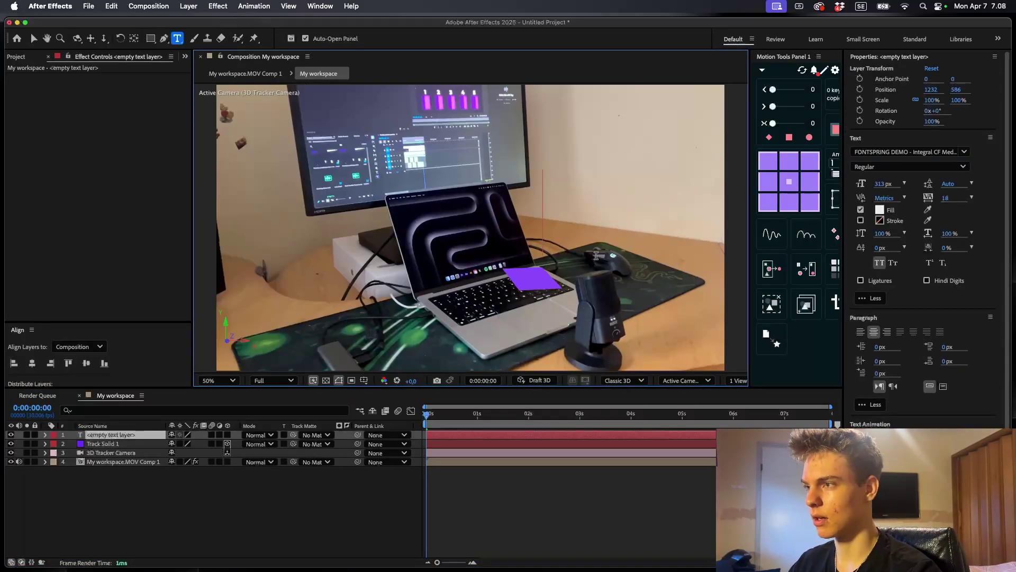
{"action": "type", "text": "my w"}
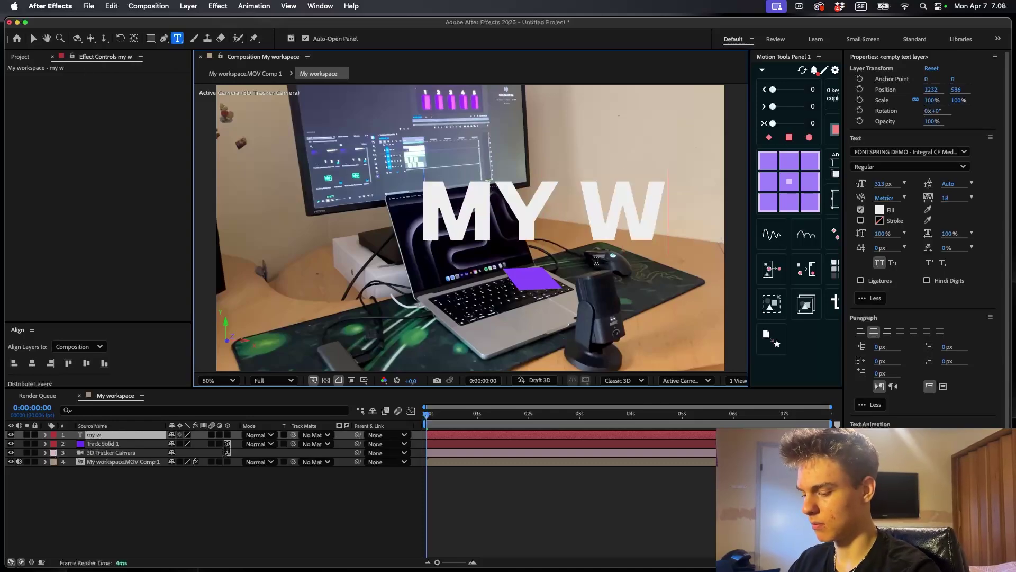
{"action": "type", "text": "orkspac"}
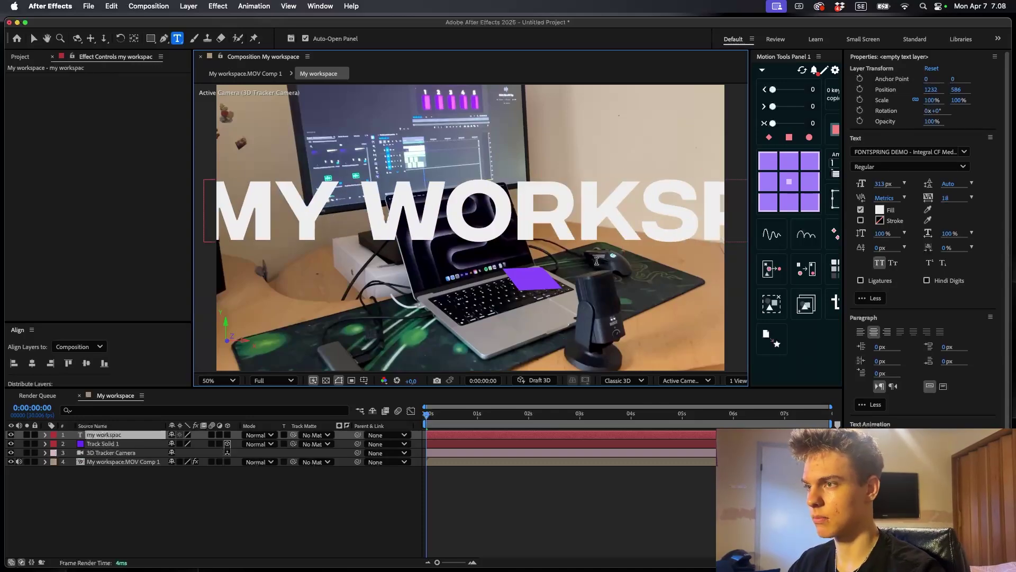
{"action": "type", "text": "e"}
{"action": "left_click", "coordinate": [449, 436]}
{"action": "left_click", "coordinate": [449, 436]}
{"action": "left_click", "coordinate": [227, 434]}
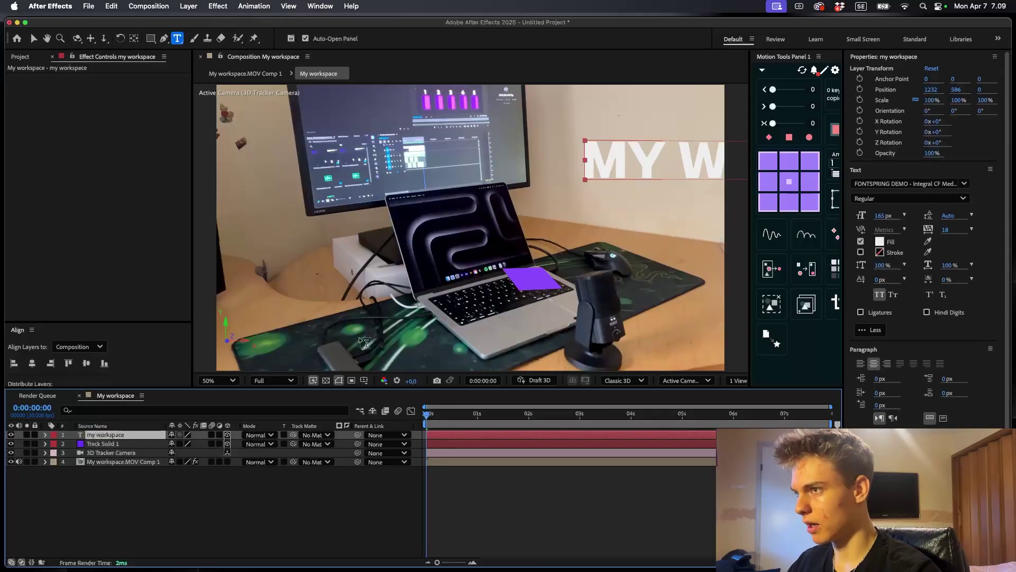
Move the text layer freehand over the laptop in the tracked scene
{"action": "key", "text": "v"}
{"action": "left_click_drag", "start_coordinate": [652, 165], "coordinate": [318, 272]}
{"action": "left_click_drag", "start_coordinate": [493, 292], "coordinate": [500, 276]}
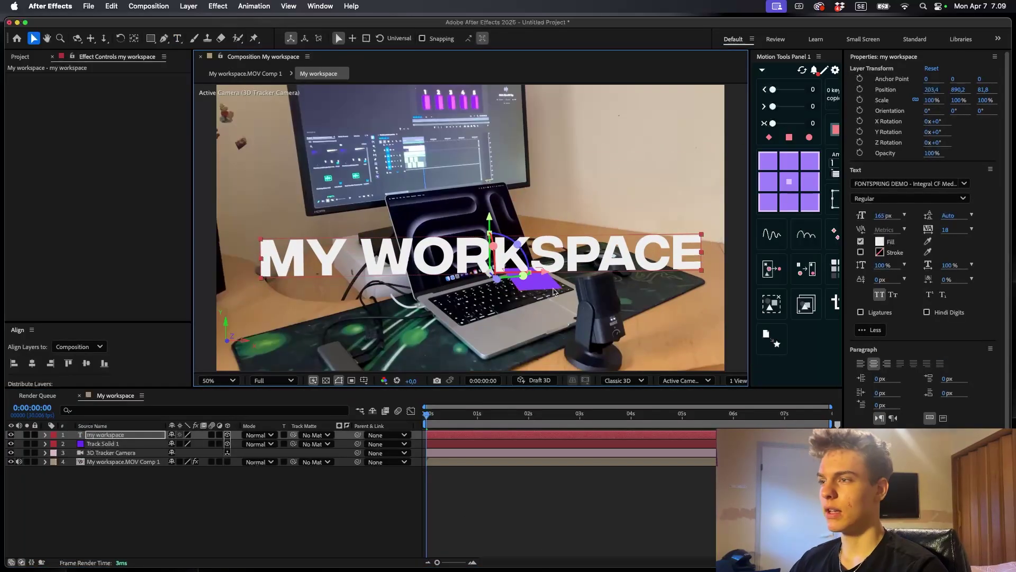
{"action": "left_click_drag", "start_coordinate": [543, 250], "coordinate": [572, 212]}
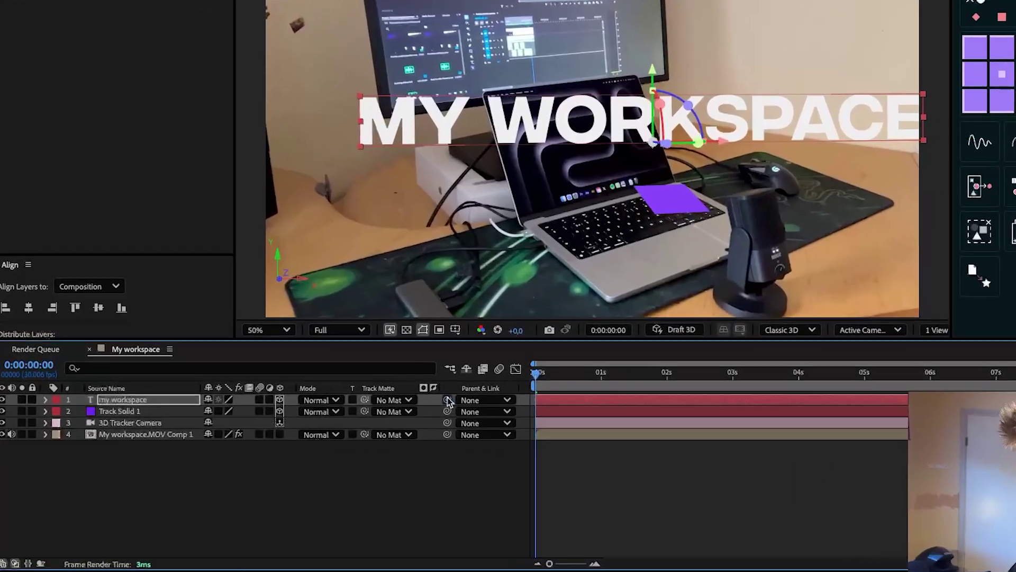
Parent the "my workspace" text layer to Track Solid 1 and reset its transform so it snaps to the solid
{"action": "left_click_drag", "start_coordinate": [374, 428], "coordinate": [120, 411]}
{"action": "left_click", "coordinate": [46, 397]}
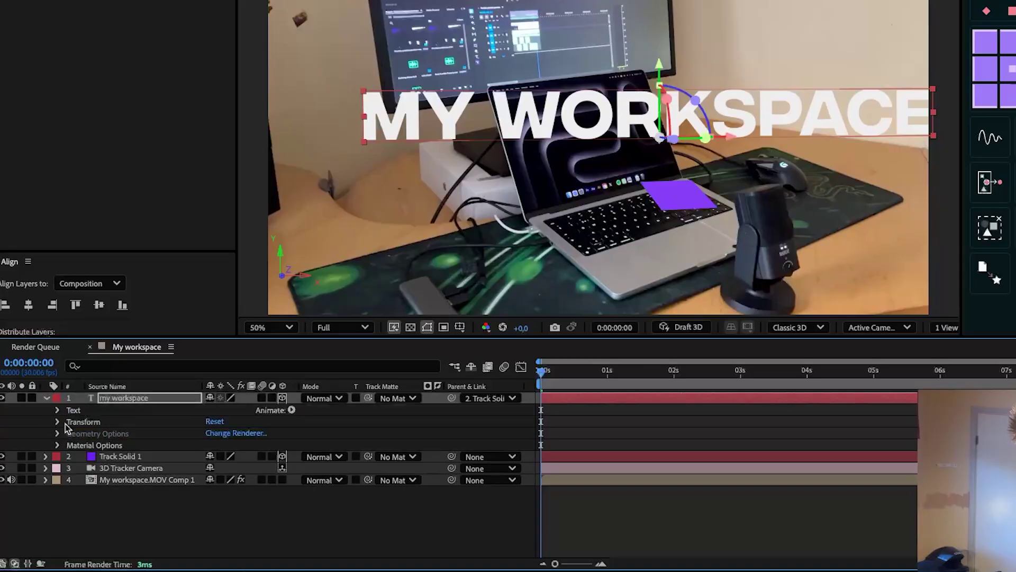
{"action": "left_click", "coordinate": [217, 423]}
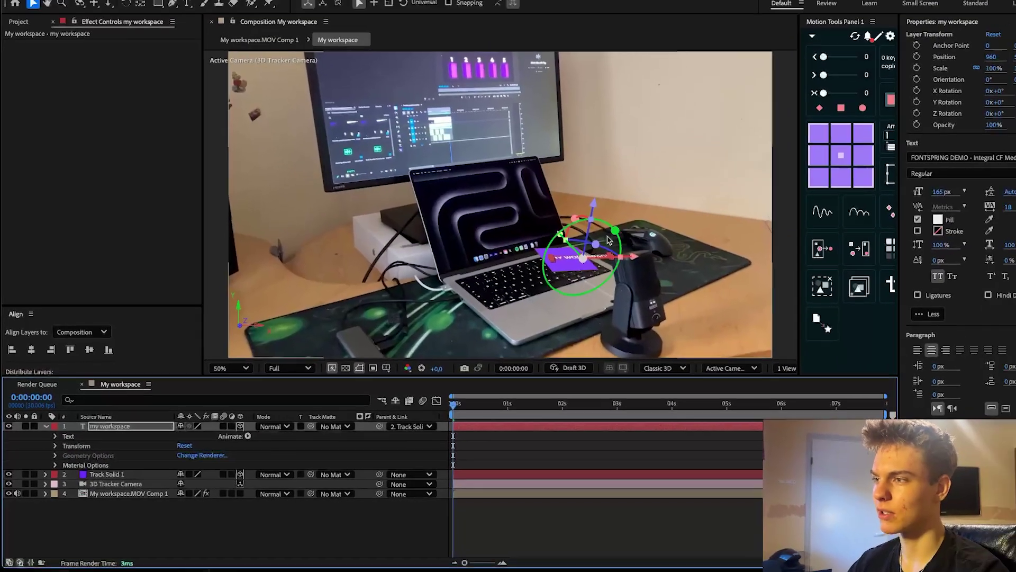
Rotate the text upright on the purple solid, about 83° around its X axis
{"action": "scroll", "coordinate": [677, 199], "scroll_direction": "up", "scroll_amount": 1}
{"action": "left_click_drag", "start_coordinate": [677, 199], "coordinate": [599, 167]}
{"action": "scroll", "coordinate": [471, 257], "scroll_direction": "up", "scroll_amount": 1}
{"action": "left_click_drag", "start_coordinate": [587, 360], "coordinate": [463, 278]}
{"action": "scroll", "coordinate": [460, 303], "scroll_direction": "down", "scroll_amount": 2}
{"action": "left_click_drag", "start_coordinate": [491, 243], "coordinate": [488, 254]}
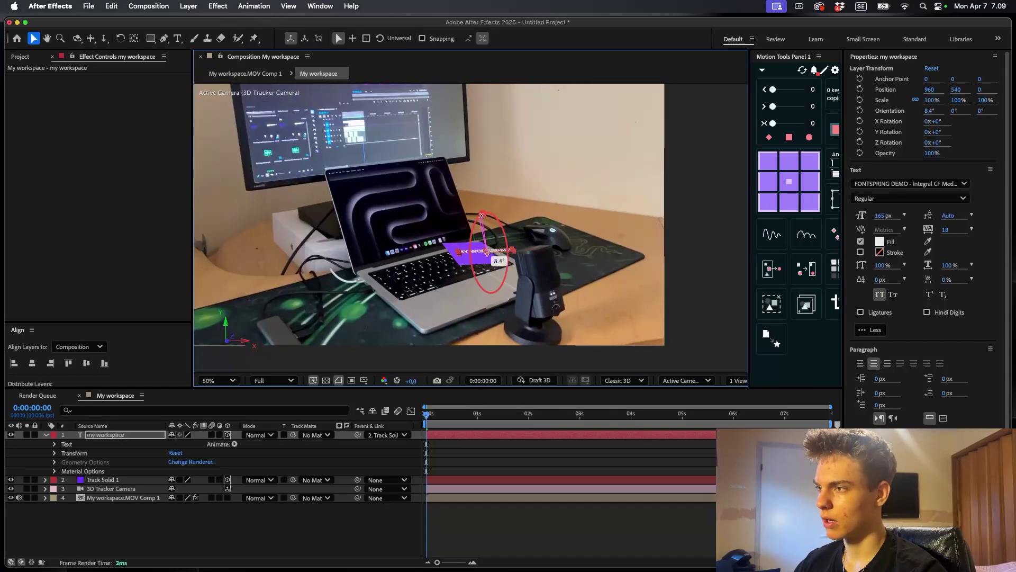
{"action": "left_click_drag", "start_coordinate": [482, 213], "coordinate": [483, 214]}
{"action": "key", "text": "super+z"}
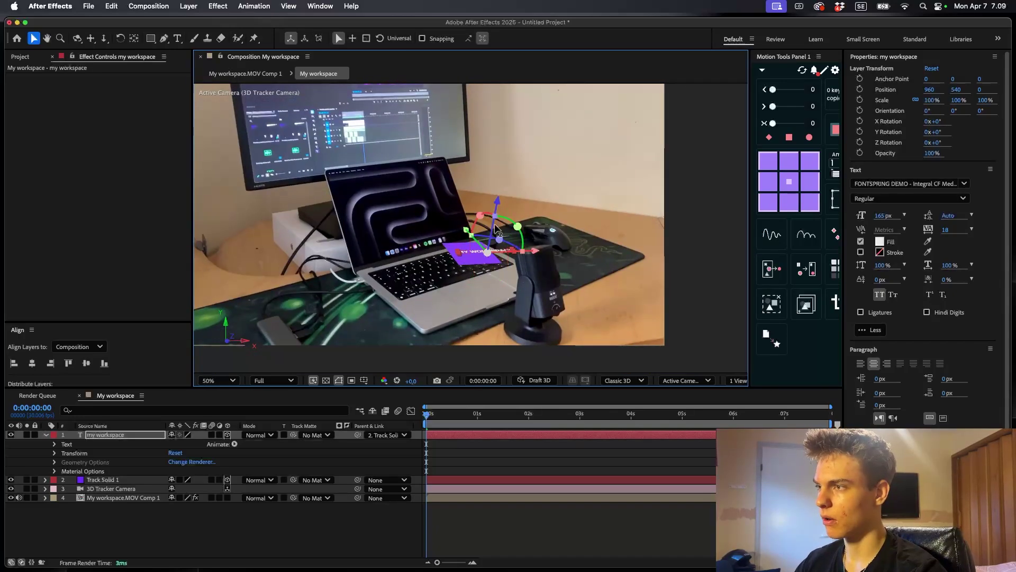
{"action": "left_click_drag", "start_coordinate": [487, 252], "coordinate": [488, 252]}
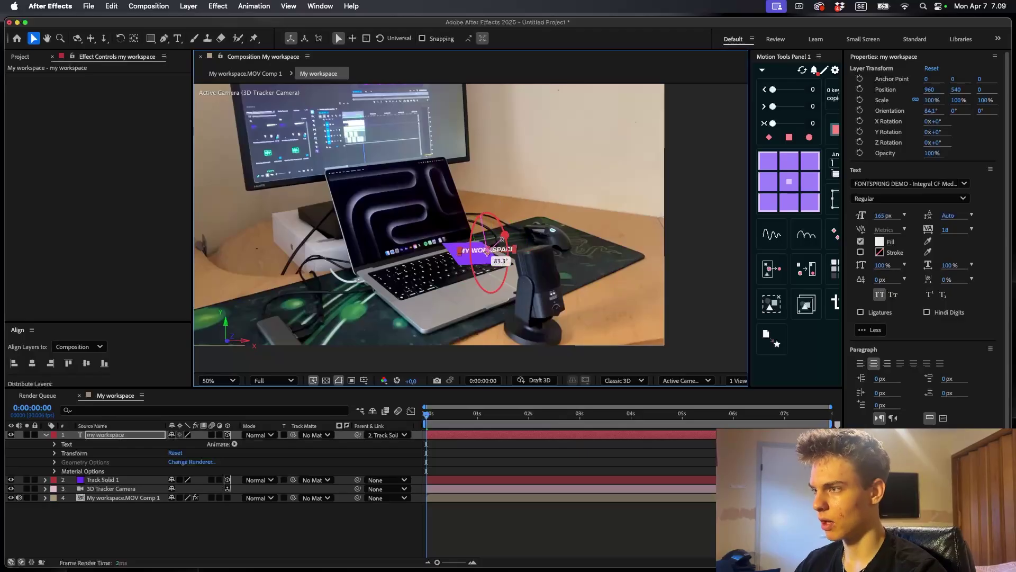
Move the text onto the wall beside the monitor and align it with the wall, orientation about 92°, 44°, 349°
{"action": "left_click_drag", "start_coordinate": [493, 197], "coordinate": [501, 110]}
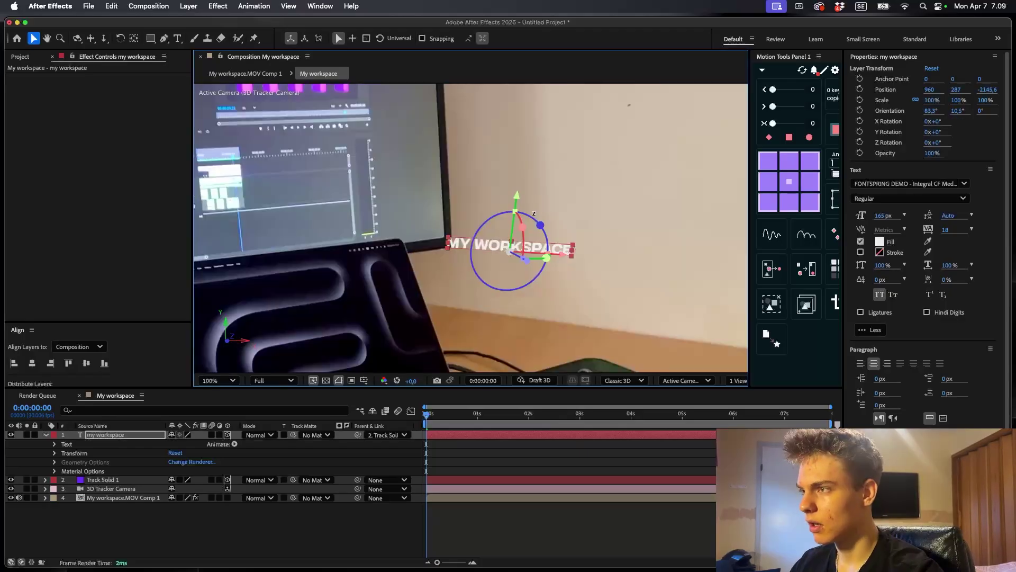
{"action": "left_click_drag", "start_coordinate": [540, 225], "coordinate": [534, 219]}
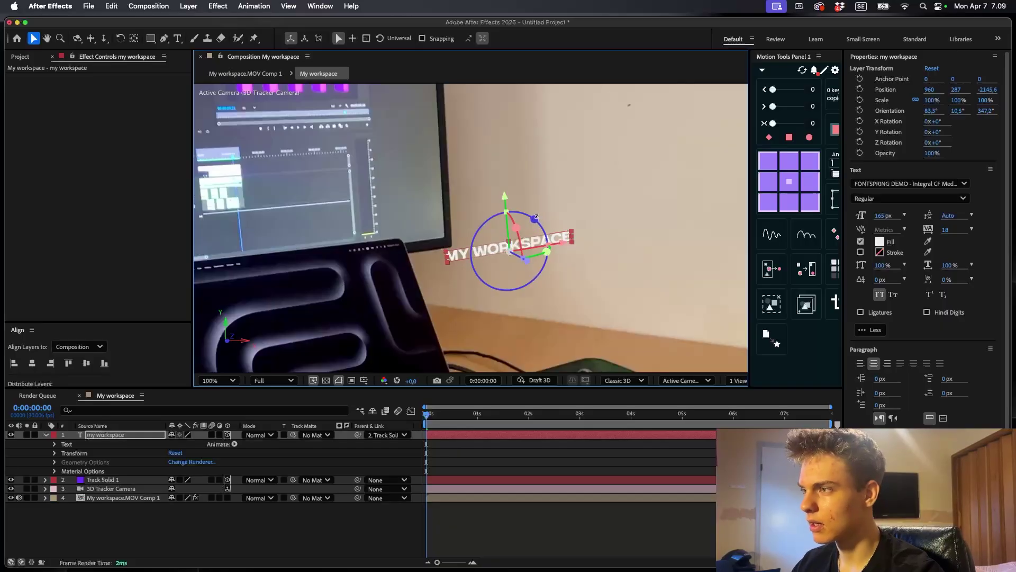
{"action": "left_click_drag", "start_coordinate": [535, 217], "coordinate": [565, 237]}
{"action": "scroll", "coordinate": [488, 239], "scroll_direction": "down", "scroll_amount": 2}
{"action": "left_click_drag", "start_coordinate": [562, 199], "coordinate": [565, 200]}
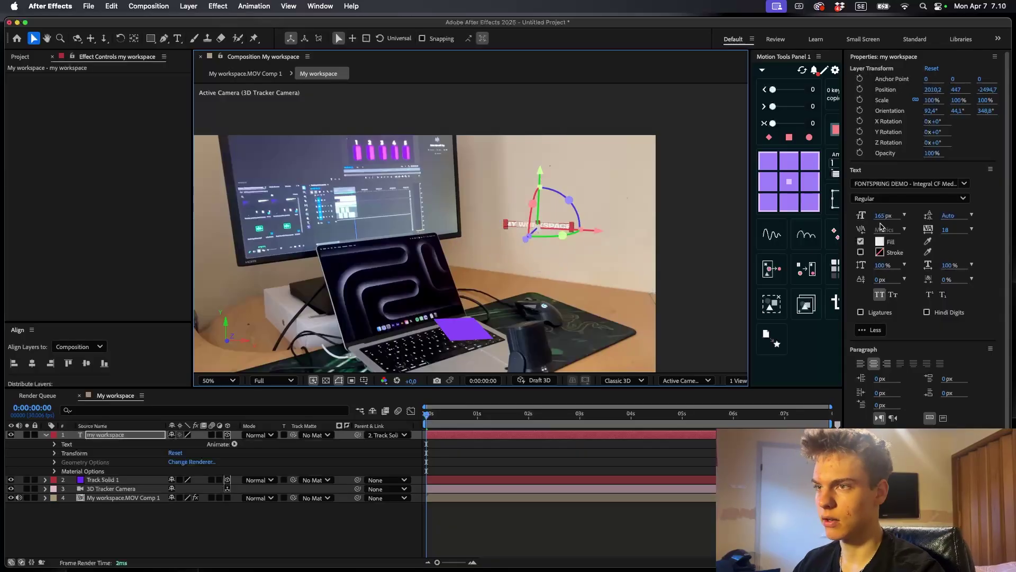
Enlarge the text to 365 px and reposition it on the wall at about 2123, 547, -2263
{"action": "left_click_drag", "start_coordinate": [883, 216], "coordinate": [994, 224]}
{"action": "left_click_drag", "start_coordinate": [885, 217], "coordinate": [889, 217]}
{"action": "left_click_drag", "start_coordinate": [540, 172], "coordinate": [540, 184]}
{"action": "left_click_drag", "start_coordinate": [602, 241], "coordinate": [608, 241]}
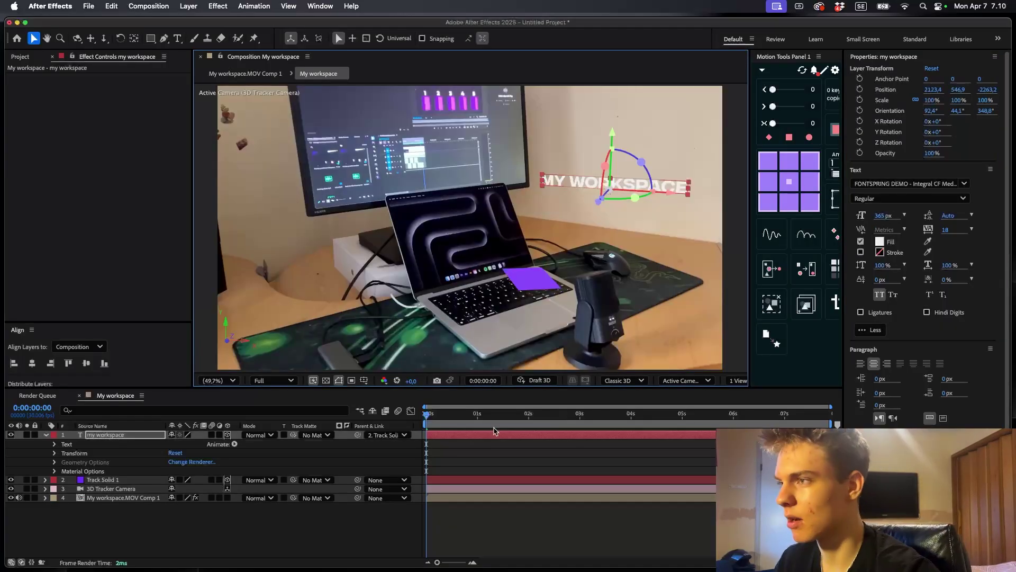
Preview the tracked text from the start and check the 3D Tracker Camera's keyframes
{"action": "left_click", "coordinate": [490, 518]}
{"action": "key", "text": "space"}
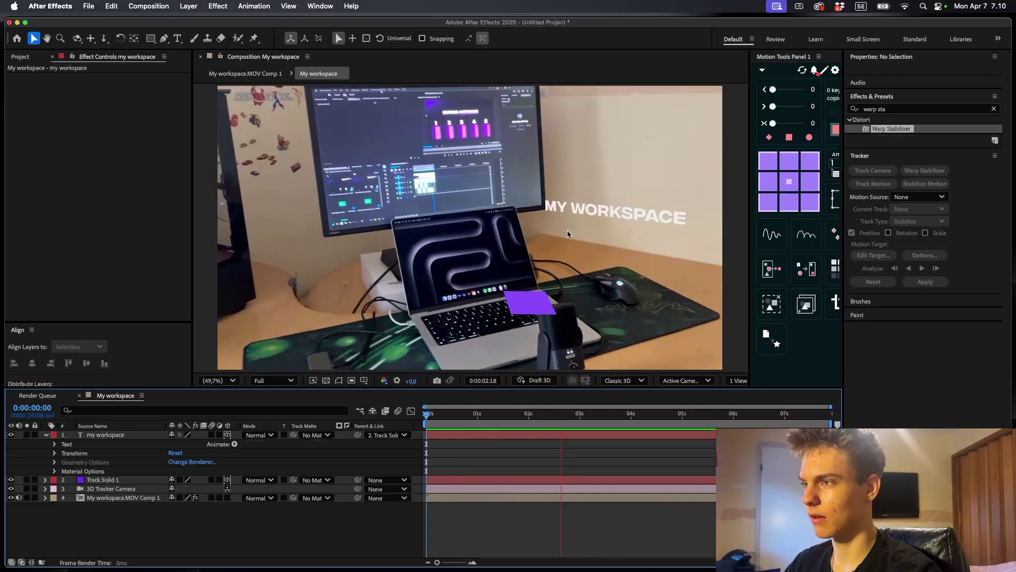
{"action": "left_click_drag", "start_coordinate": [501, 414], "coordinate": [375, 423]}
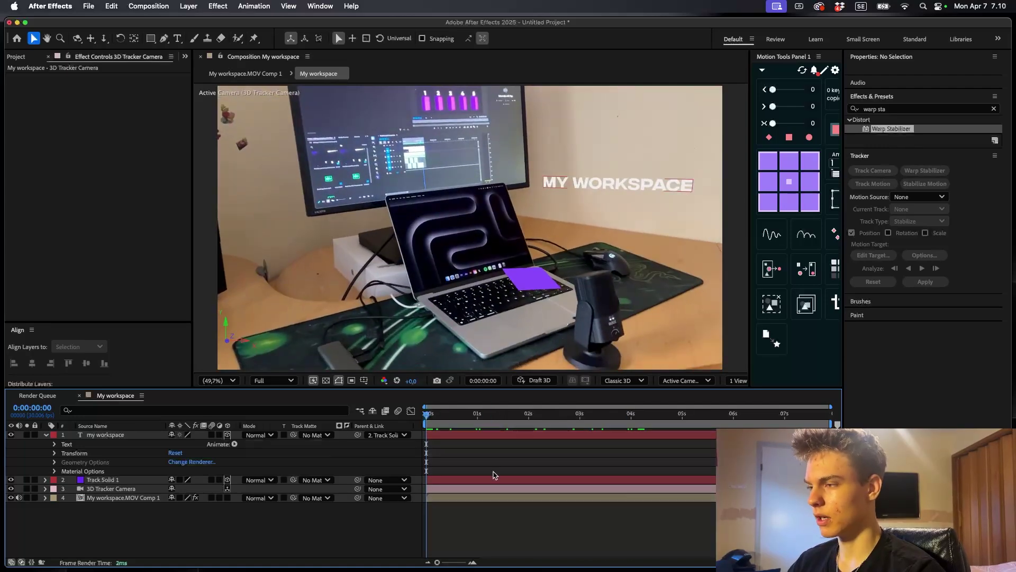
{"action": "key", "text": "u"}
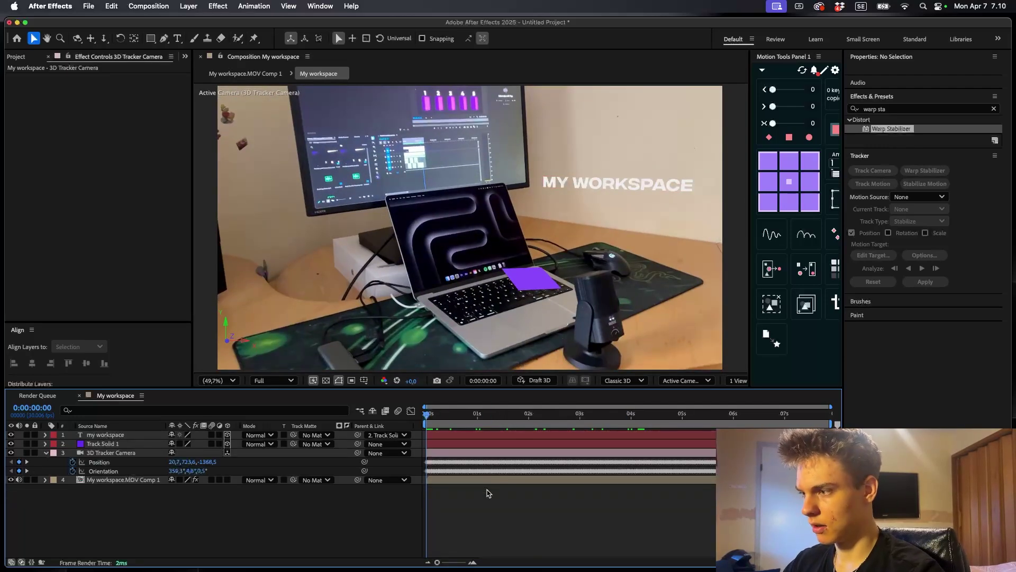
{"action": "key", "text": "u"}
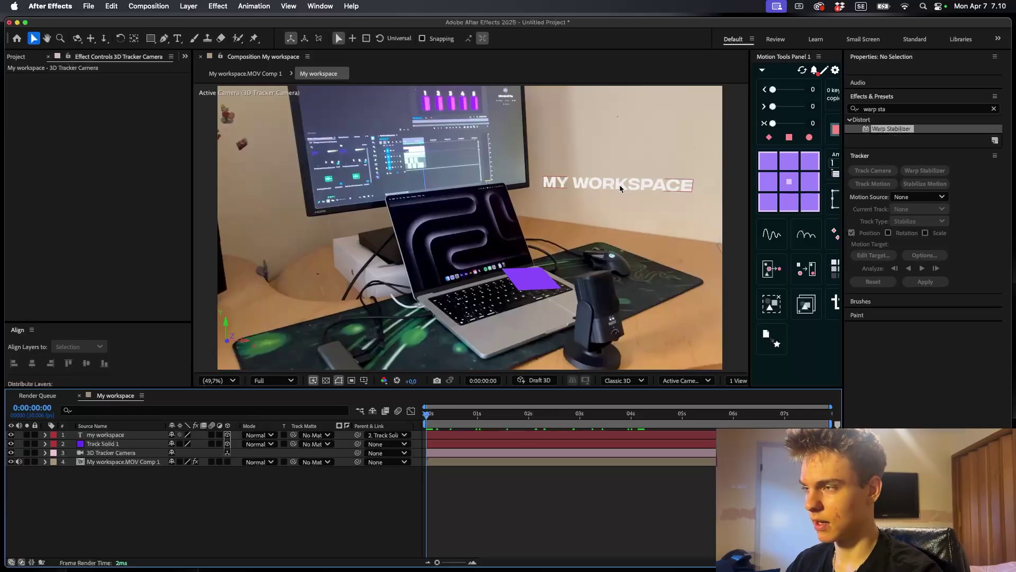
Draw a straight line with the Pen tool from the laptop screen's lower corner to the text, with an 8 px stroke
{"action": "key", "text": "g"}
{"action": "left_click", "coordinate": [525, 255]}
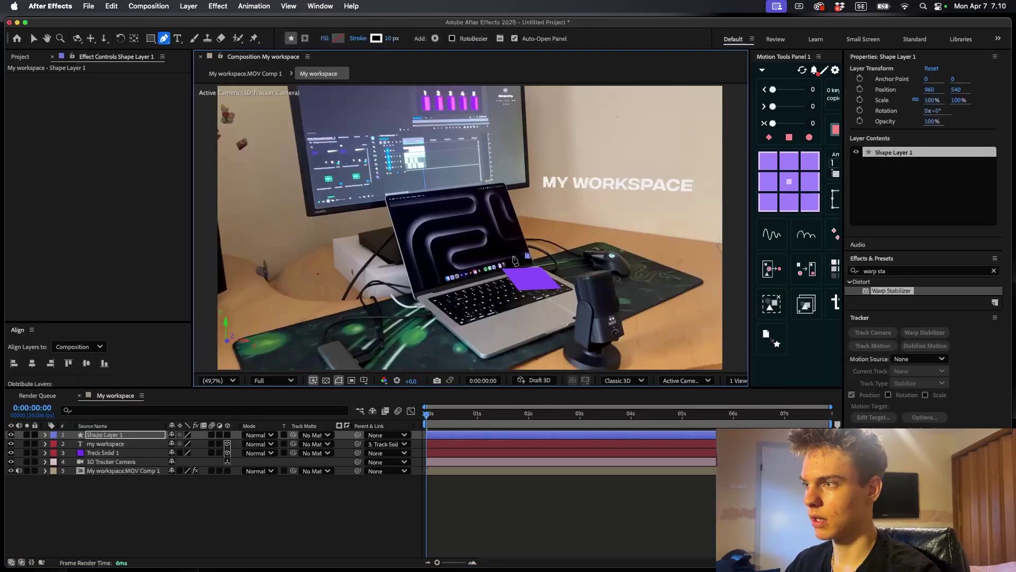
{"action": "left_click", "coordinate": [616, 195]}
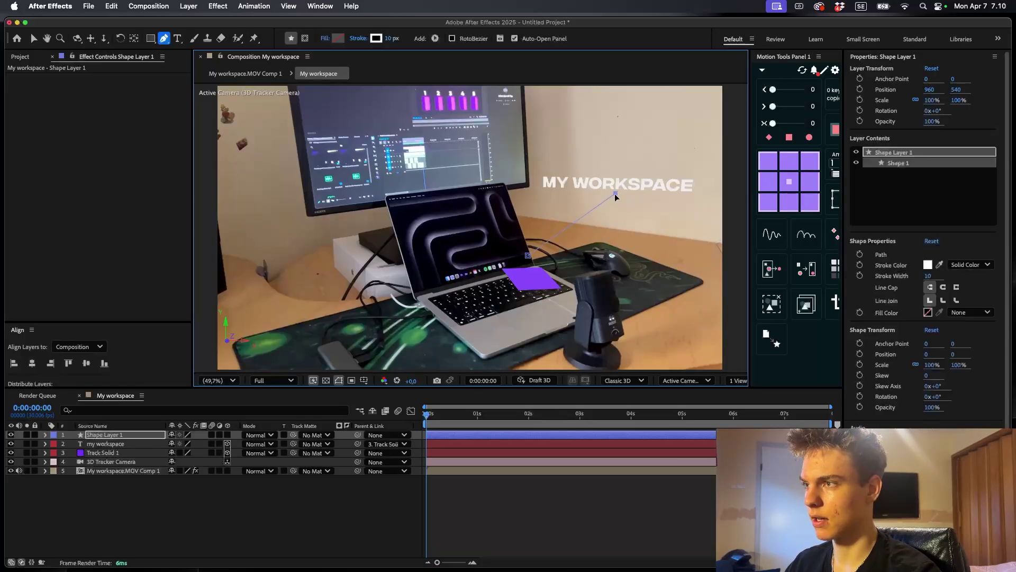
{"action": "left_click", "coordinate": [390, 38]}
{"action": "type", "text": "8"}
{"action": "key", "text": "Return"}
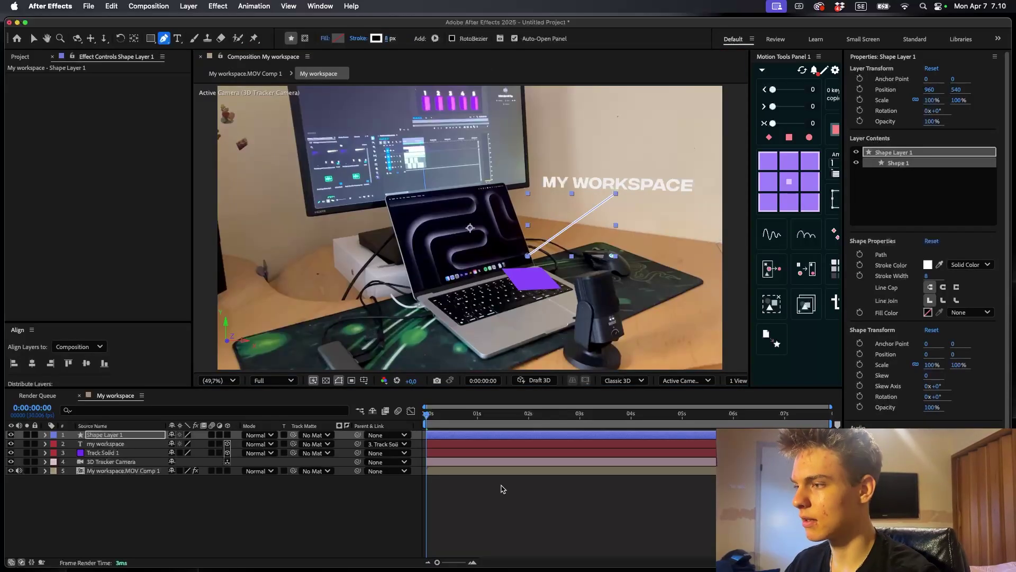
Make the line's shape layer 3D and switch the composition viewer to 2 Views
{"action": "left_click", "coordinate": [443, 438]}
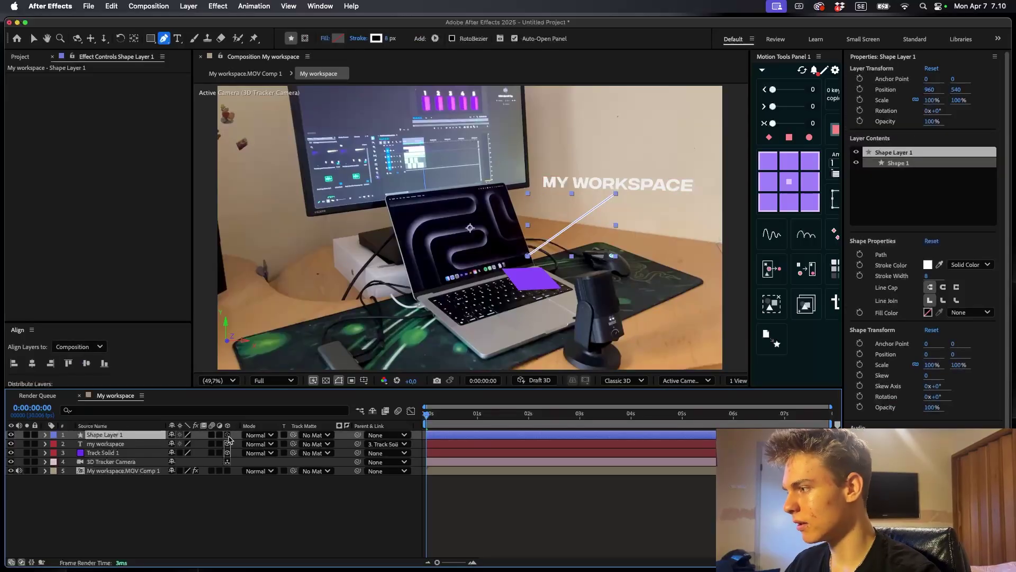
{"action": "left_click", "coordinate": [228, 435]}
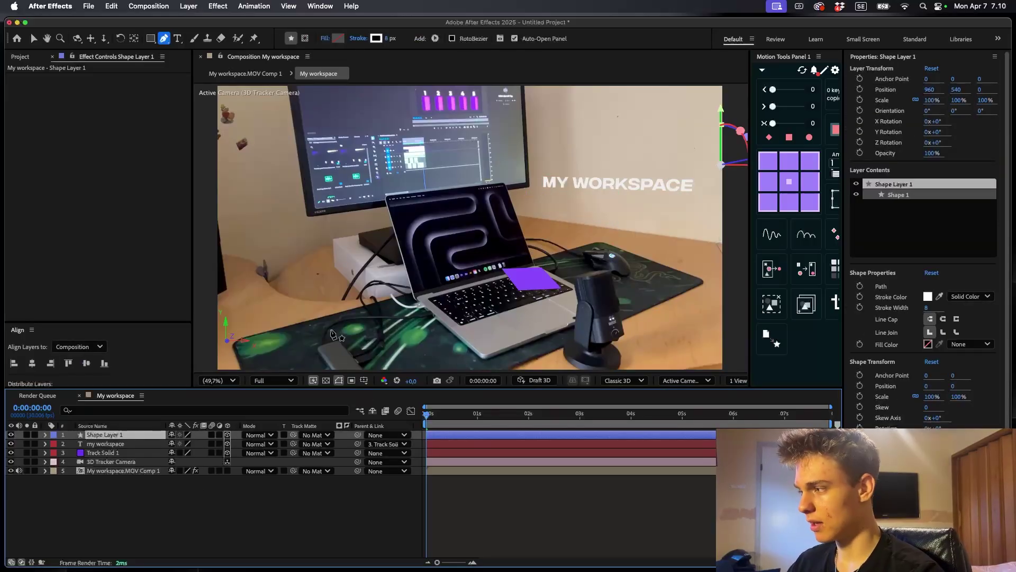
{"action": "key", "text": "v"}
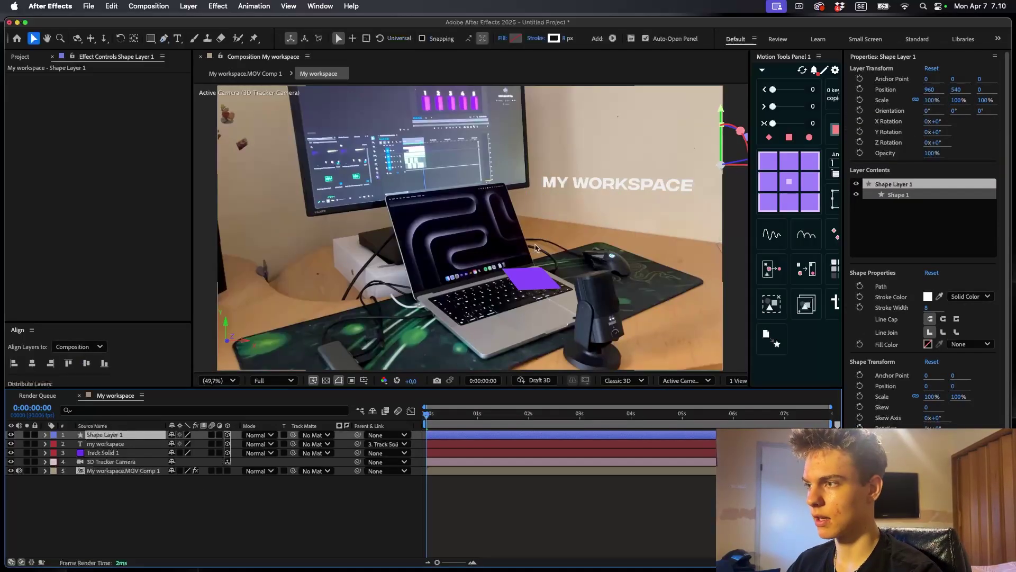
{"action": "left_click", "coordinate": [738, 380]}
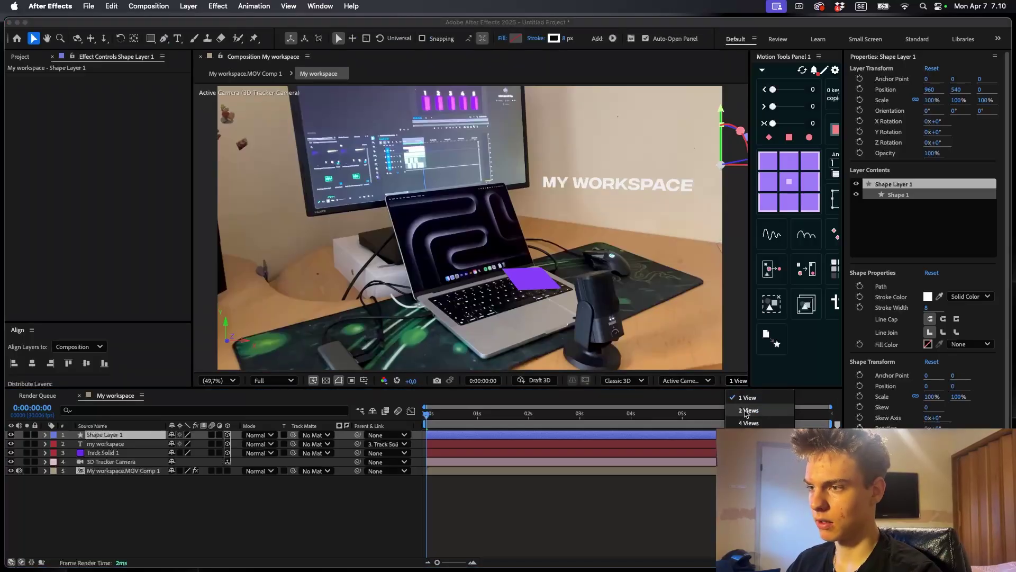
{"action": "left_click", "coordinate": [746, 410]}
In the Top view, move the line's shape layer near the text and solid, to about X 2752, Z 8484
{"action": "scroll", "coordinate": [635, 272], "scroll_direction": "down", "scroll_amount": 6}
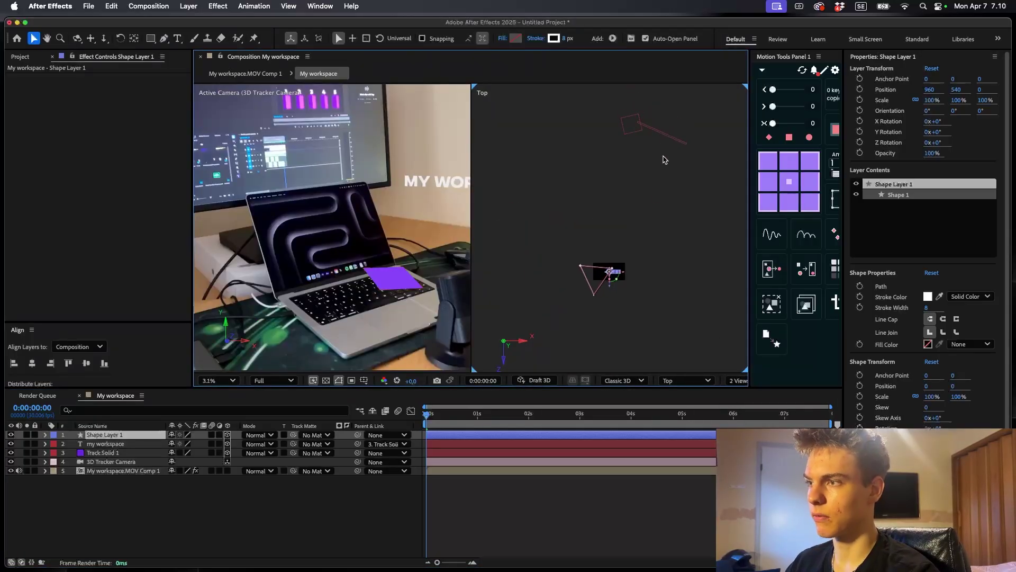
{"action": "key", "text": "period"}
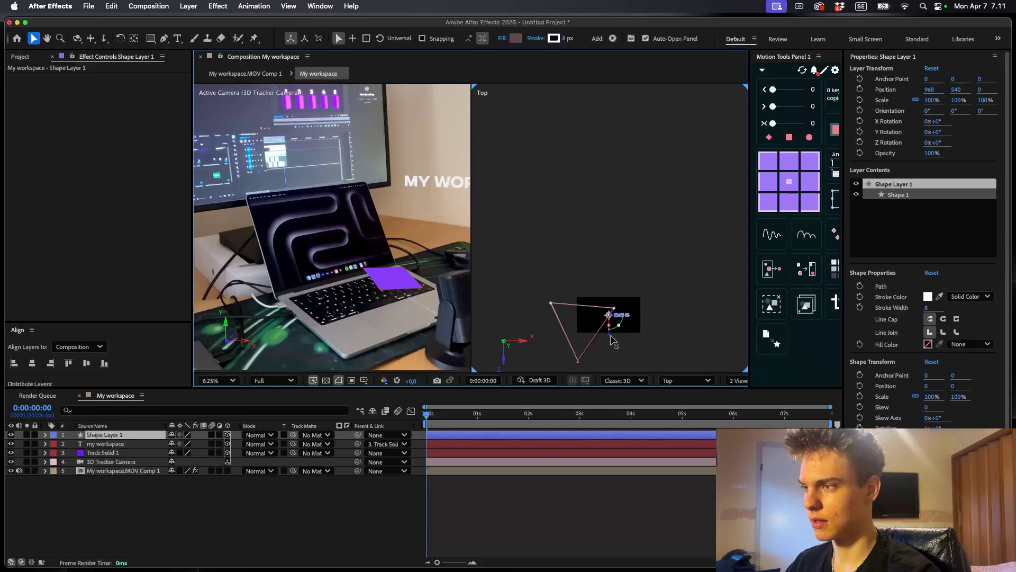
{"action": "left_click_drag", "start_coordinate": [630, 334], "coordinate": [556, 325]}
{"action": "scroll", "coordinate": [630, 108], "scroll_direction": "down", "scroll_amount": 1}
{"action": "scroll", "coordinate": [571, 305], "scroll_direction": "up", "scroll_amount": 2}
{"action": "scroll", "coordinate": [562, 311], "scroll_direction": "up", "scroll_amount": 1}
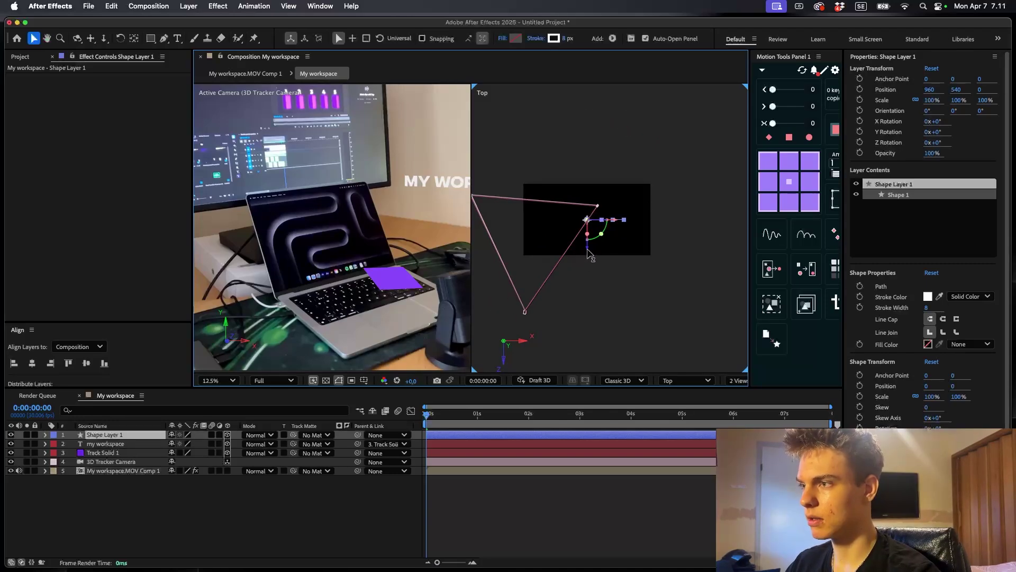
{"action": "left_click_drag", "start_coordinate": [588, 250], "coordinate": [563, 139]}
{"action": "scroll", "coordinate": [550, 324], "scroll_direction": "down", "scroll_amount": 1}
{"action": "left_click_drag", "start_coordinate": [566, 139], "coordinate": [707, 236]}
{"action": "scroll", "coordinate": [541, 191], "scroll_direction": "up", "scroll_amount": 1}
{"action": "left_click_drag", "start_coordinate": [607, 159], "coordinate": [597, 194]}
{"action": "scroll", "coordinate": [641, 208], "scroll_direction": "up", "scroll_amount": 1}
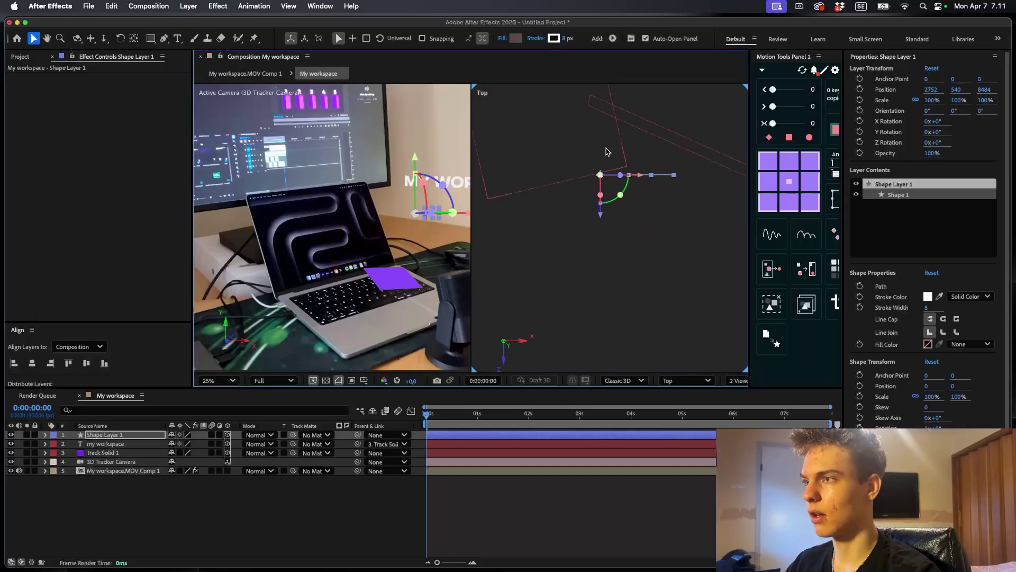
Rotate the line about 26.6° around Y to parallel the text and move it beside the text, at about X 2757, Z 8988
{"action": "left_click_drag", "start_coordinate": [607, 154], "coordinate": [625, 189]}
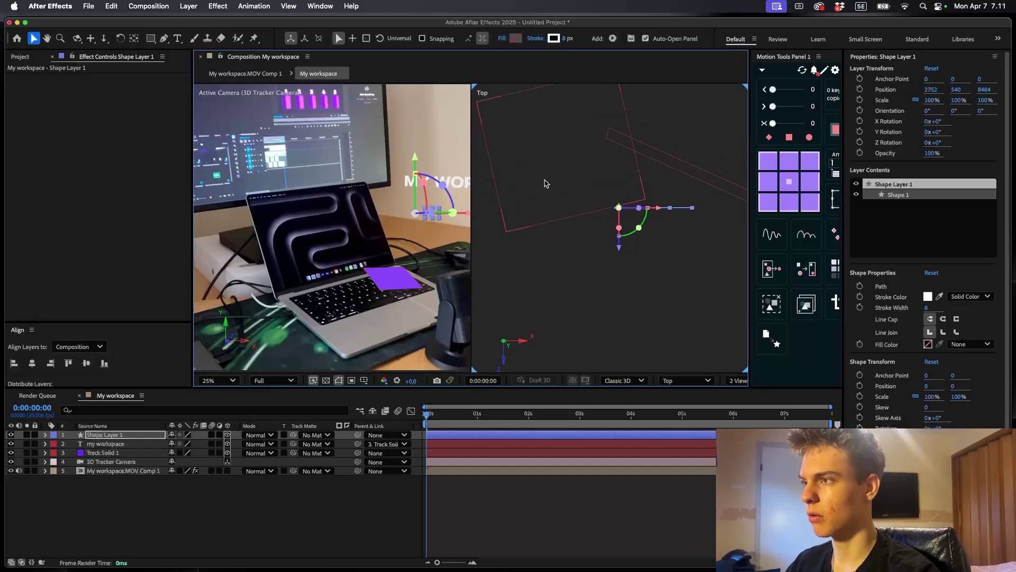
{"action": "left_click_drag", "start_coordinate": [561, 163], "coordinate": [454, 141]}
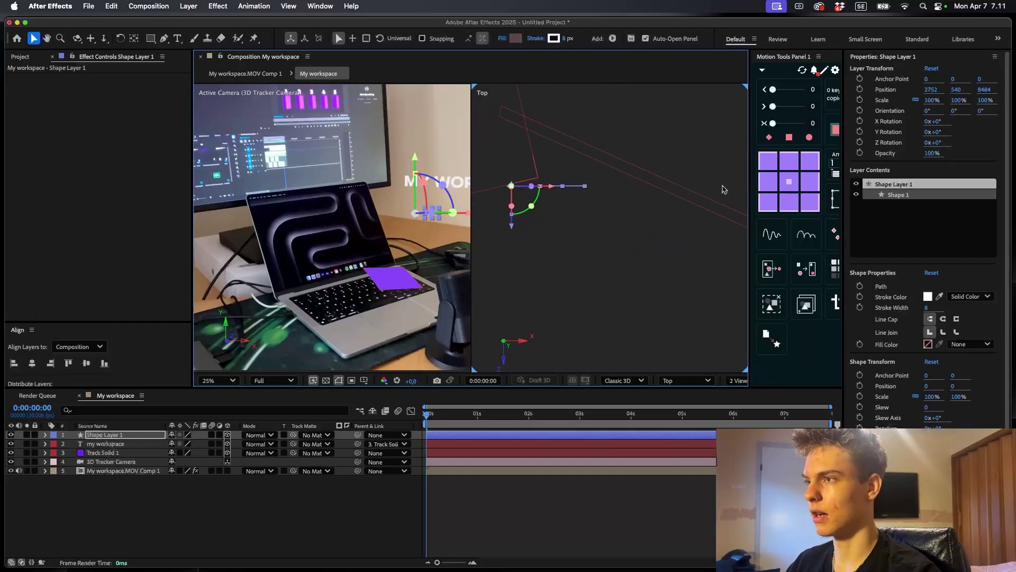
{"action": "left_click_drag", "start_coordinate": [541, 229], "coordinate": [577, 211]}
{"action": "scroll", "coordinate": [592, 184], "scroll_direction": "up", "scroll_amount": 2}
{"action": "key", "text": "comma"}
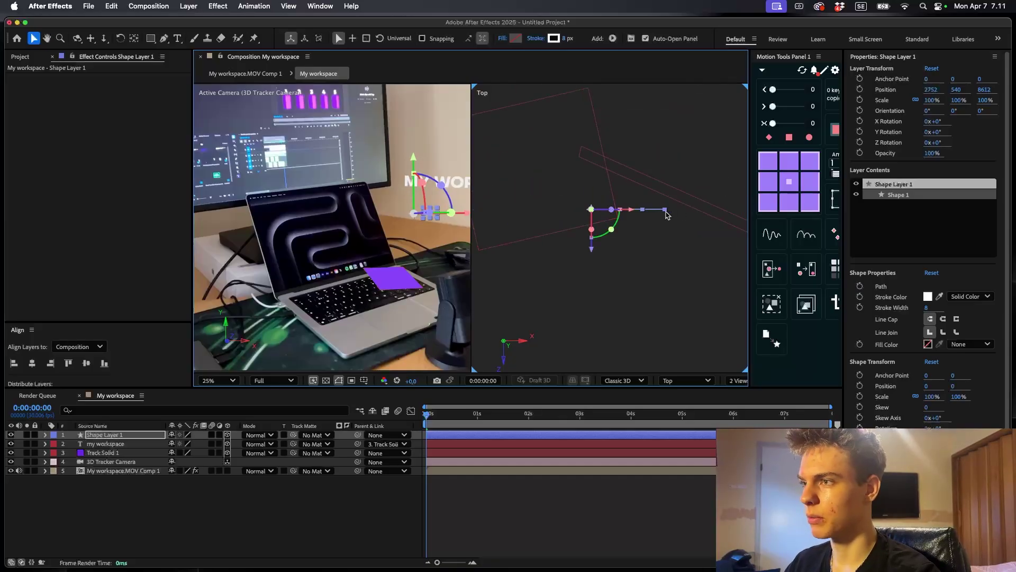
{"action": "left_click_drag", "start_coordinate": [614, 229], "coordinate": [639, 215]}
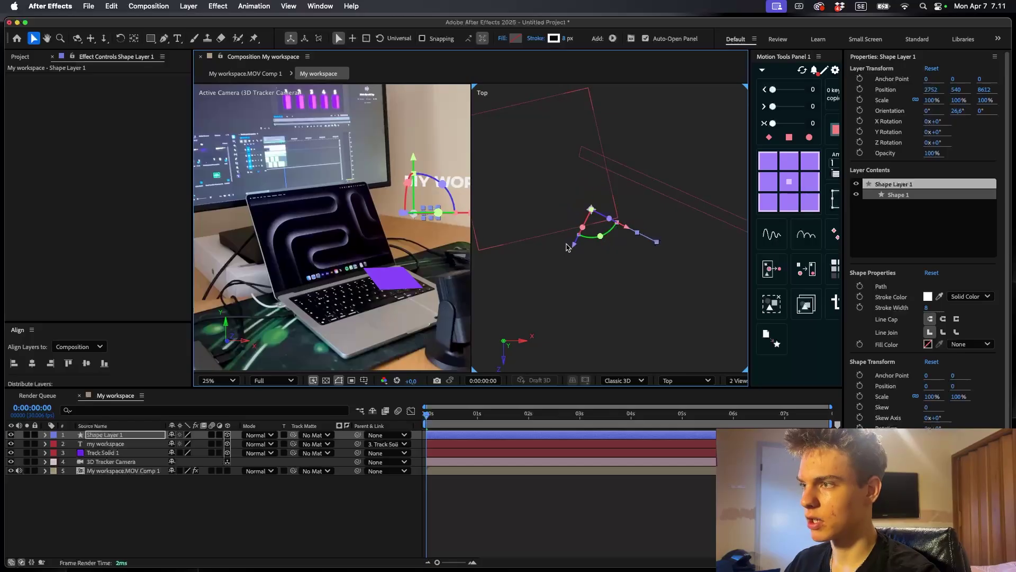
{"action": "left_click_drag", "start_coordinate": [579, 247], "coordinate": [581, 199]}
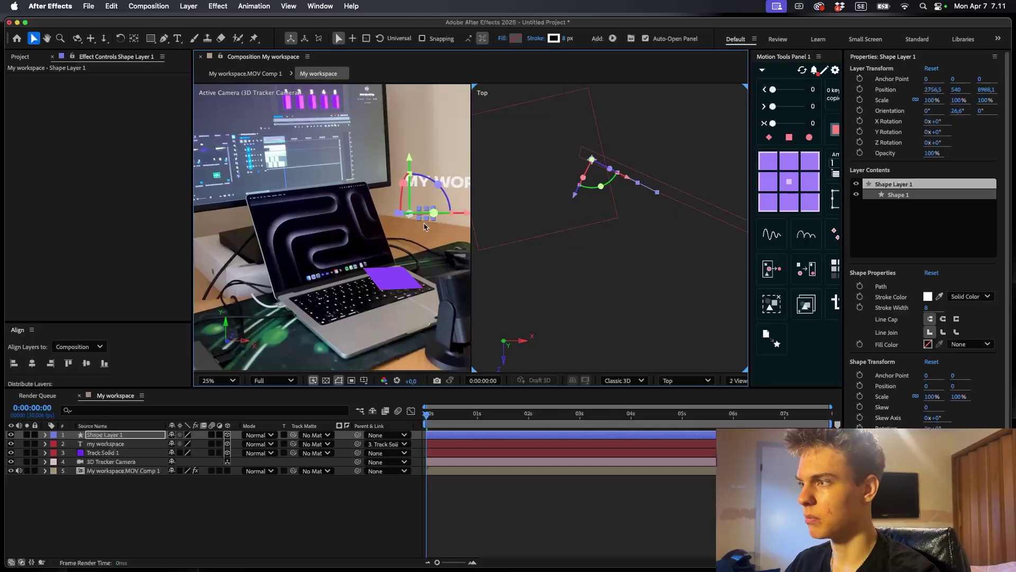
Center the line layer's anchor point on the shape and show its Scale property
{"action": "scroll", "coordinate": [277, 265], "scroll_direction": "up", "scroll_amount": 4}
{"action": "left_click_drag", "start_coordinate": [318, 246], "coordinate": [404, 221]}
{"action": "key", "text": "s"}
{"action": "left_click_drag", "start_coordinate": [335, 309], "coordinate": [307, 303]}
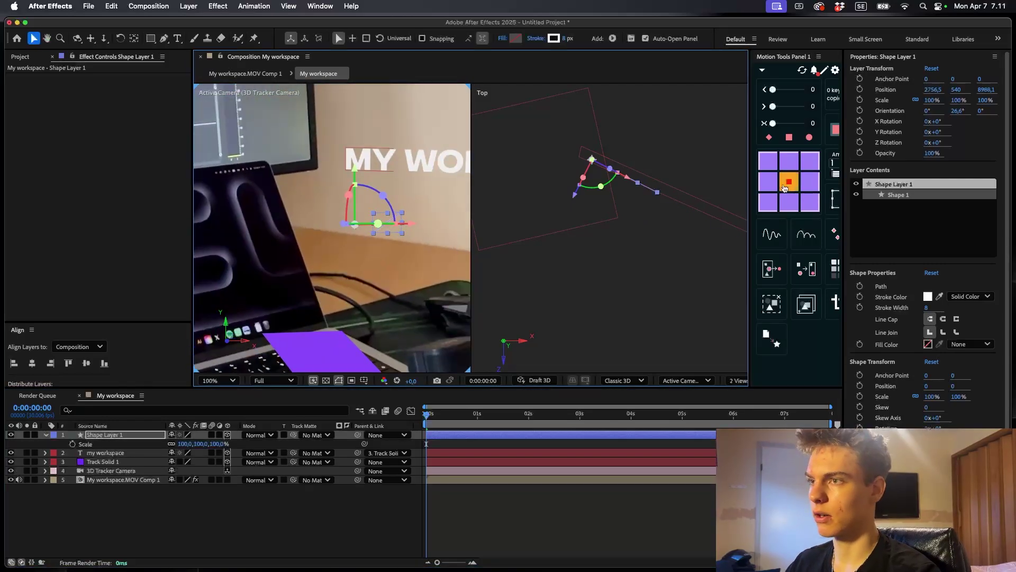
{"action": "left_click", "coordinate": [787, 187]}
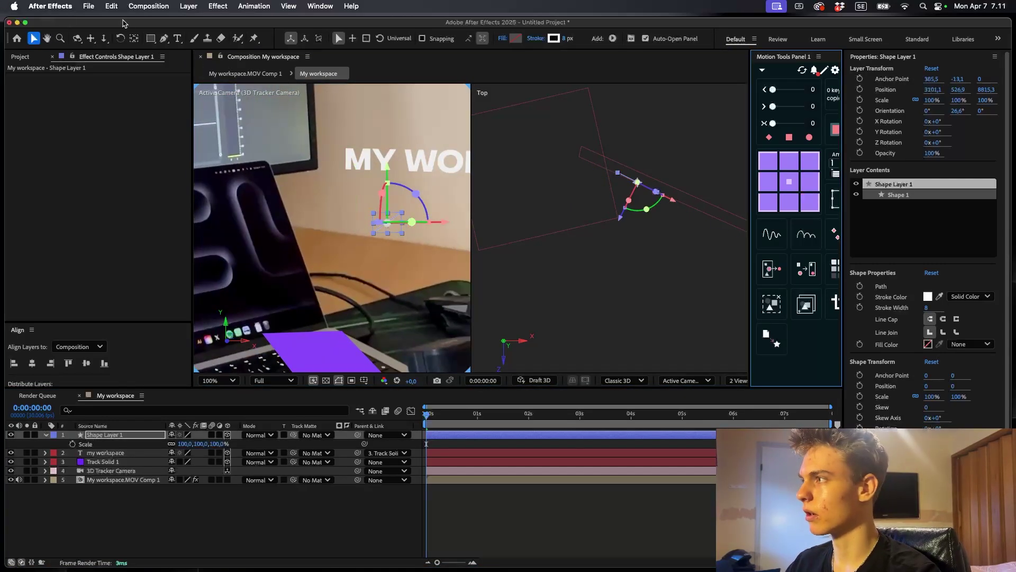
{"action": "left_click", "coordinate": [134, 38]}
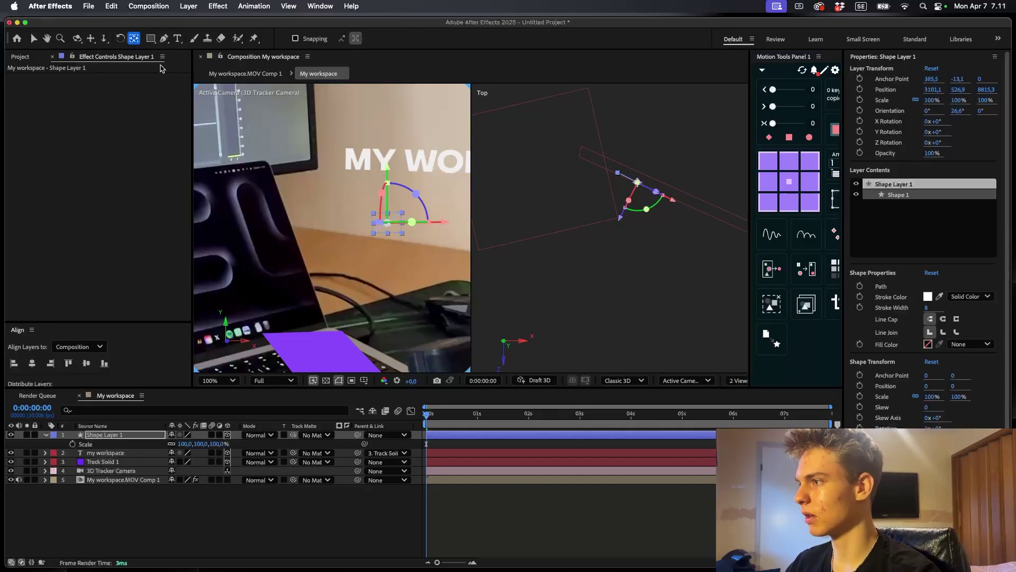
Scale the line's shape layer to 500% and lower it to about Y 702 so it links the text and the laptop
{"action": "left_click_drag", "start_coordinate": [185, 445], "coordinate": [401, 448]}
{"action": "key", "text": "space"}
{"action": "left_click_drag", "start_coordinate": [387, 276], "coordinate": [363, 262]}
{"action": "left_click_drag", "start_coordinate": [366, 166], "coordinate": [442, 175]}
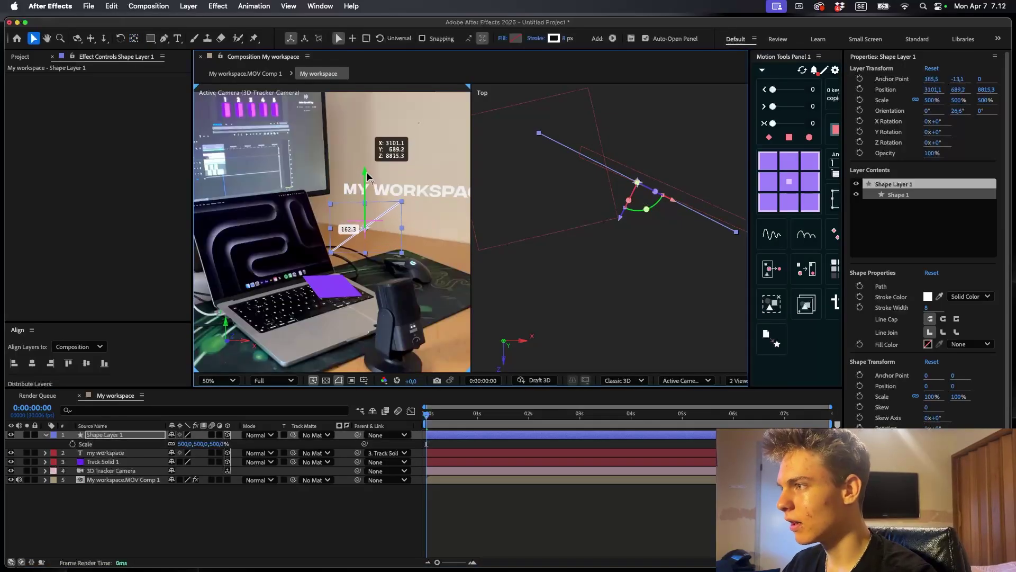
{"action": "key", "text": "g"}
{"action": "scroll", "coordinate": [365, 189], "scroll_direction": "up", "scroll_amount": 2}
{"action": "key", "text": "comma"}
{"action": "key", "text": "space"}
{"action": "left_click_drag", "start_coordinate": [429, 209], "coordinate": [406, 209]}
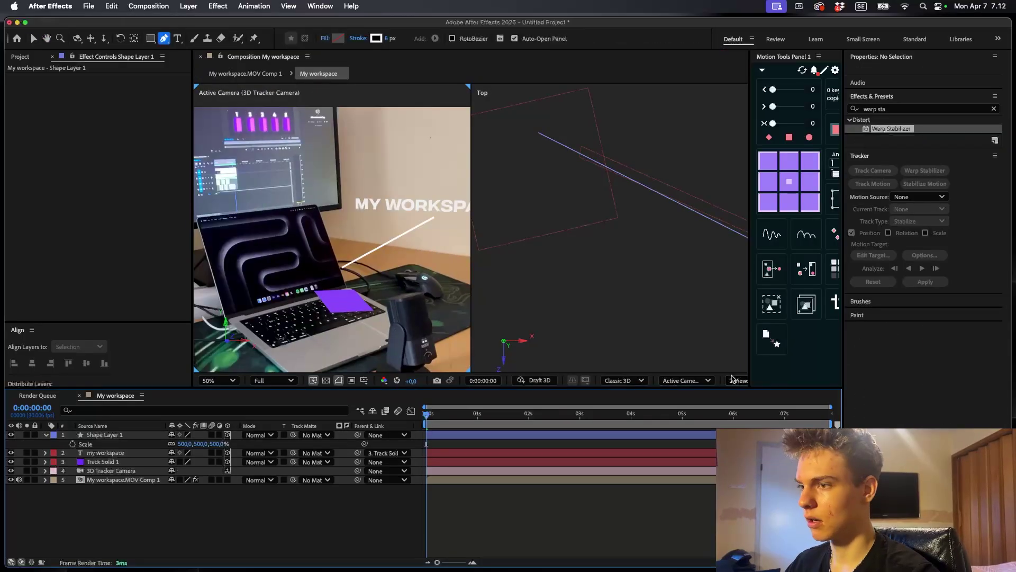
Return the composition viewer to 1 View, fit the frame, and preview the tracked text and line
{"action": "left_click", "coordinate": [737, 380]}
{"action": "left_click", "coordinate": [749, 398]}
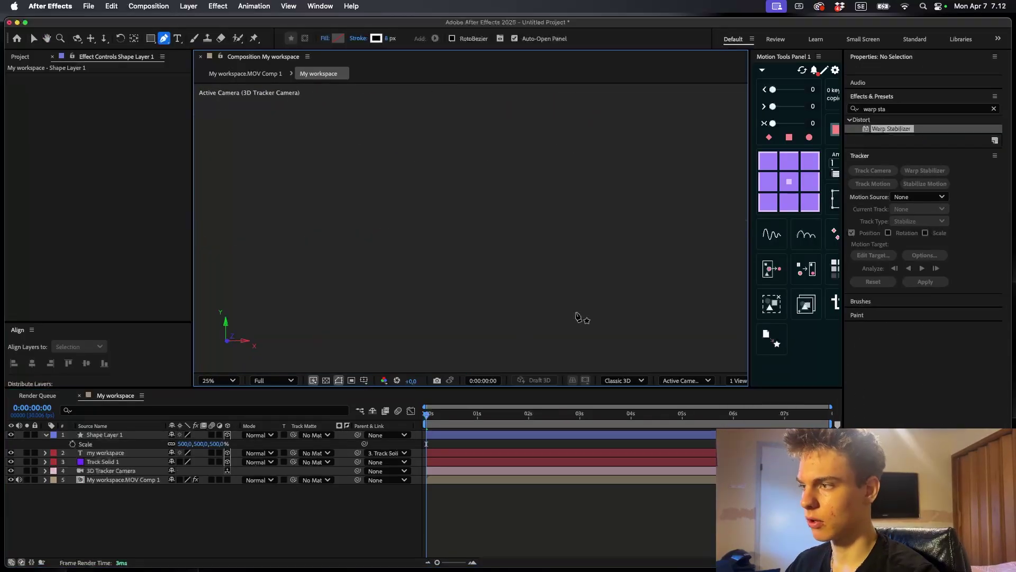
{"action": "left_click", "coordinate": [210, 380]}
{"action": "left_click", "coordinate": [222, 179]}
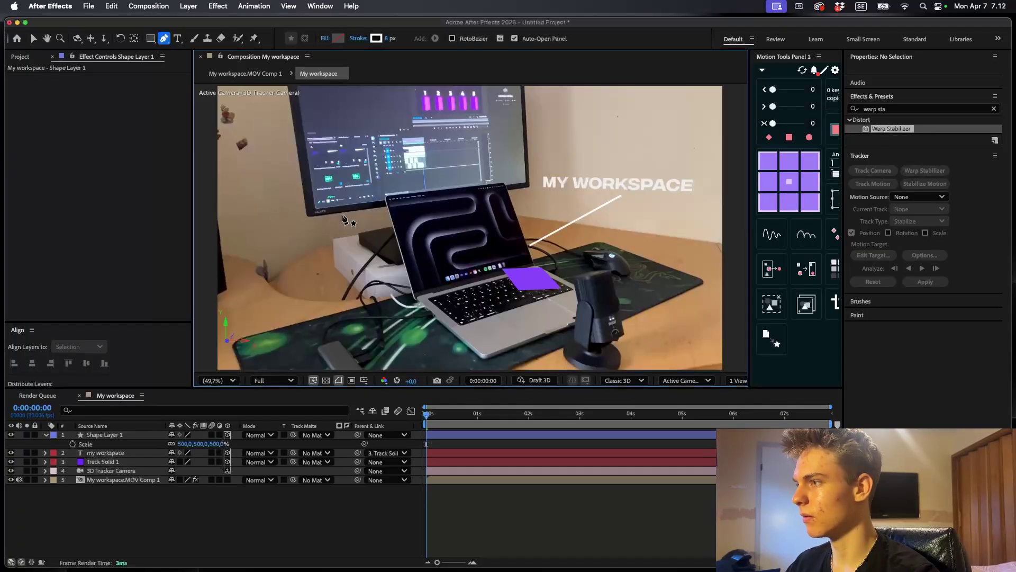
{"action": "key", "text": "space"}
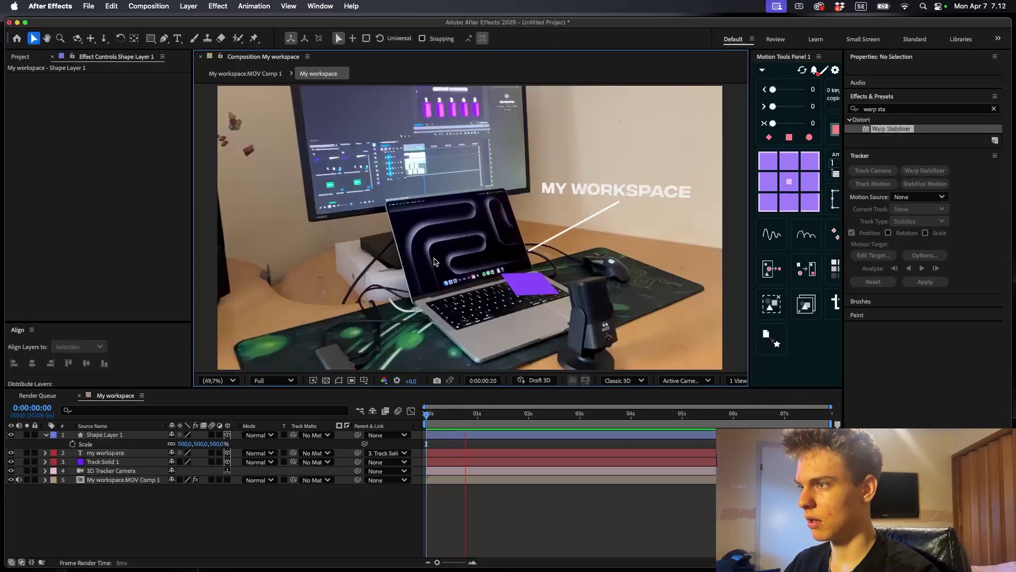
{"action": "key", "text": "v"}
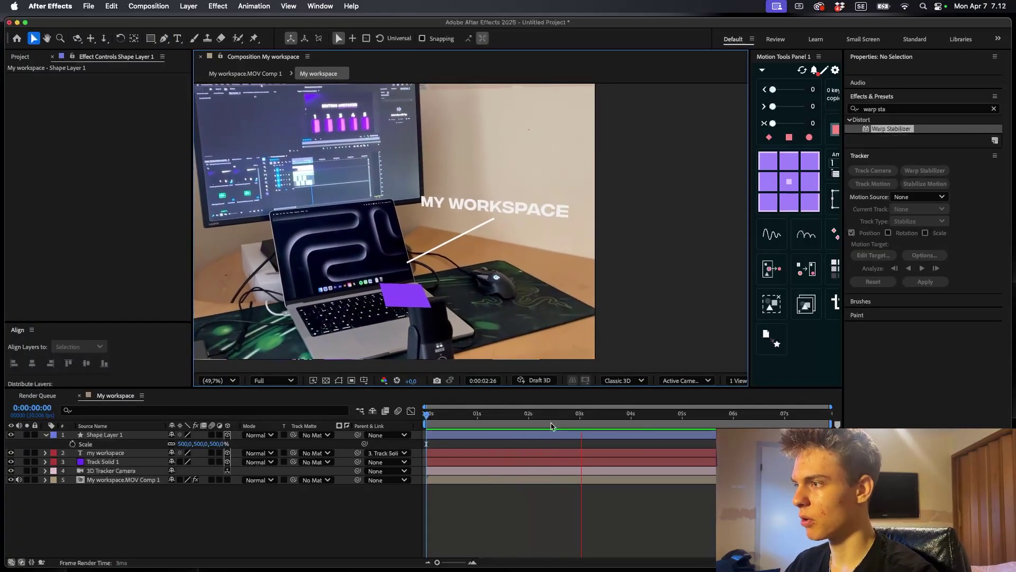
{"action": "key", "text": "space"}
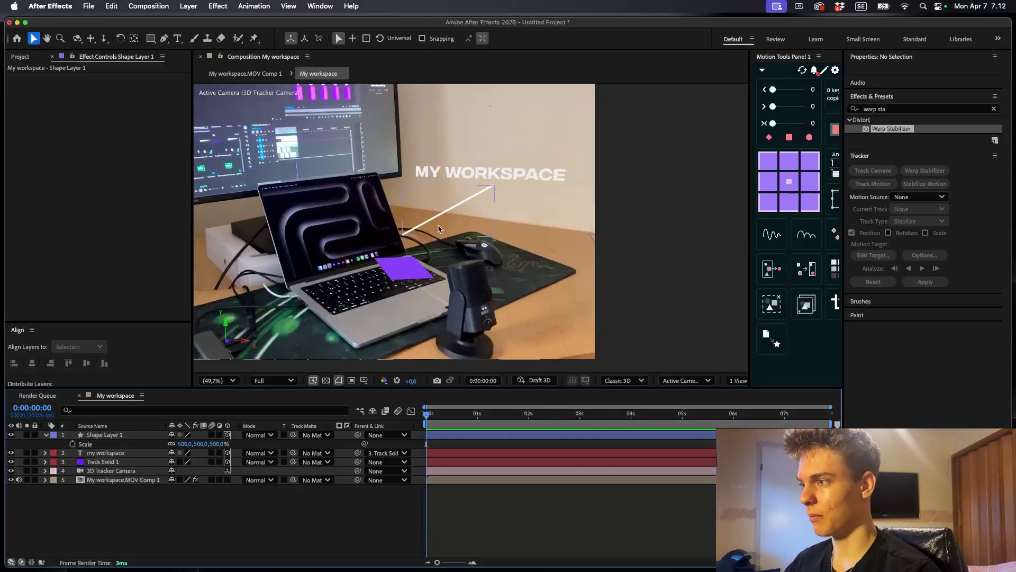
Open Stroke 1 in Shape Layer 1's contents and change the line's cap to Round Cap
{"action": "left_click", "coordinate": [459, 436]}
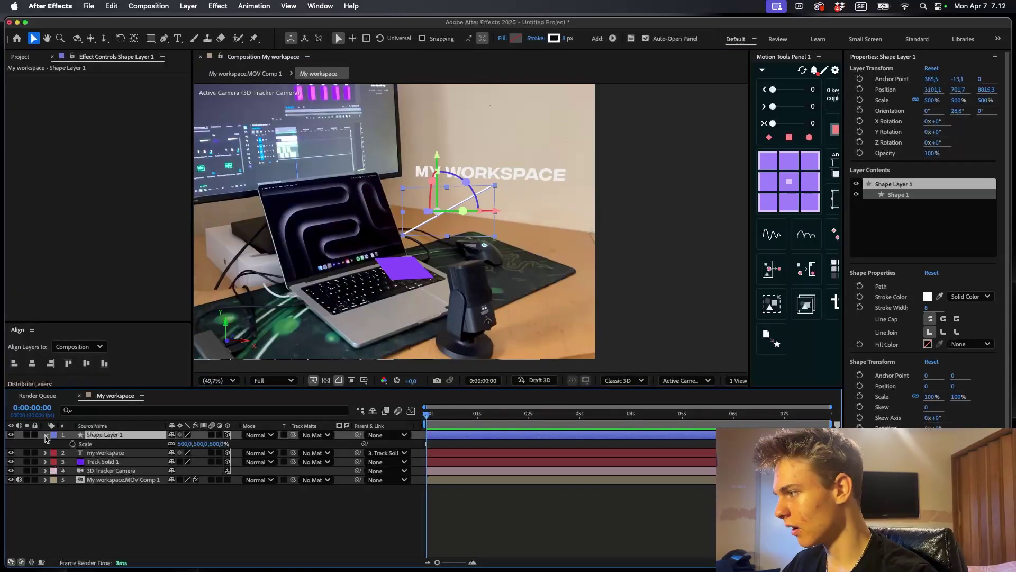
{"action": "left_click", "coordinate": [47, 435]}
{"action": "left_click", "coordinate": [46, 435]}
{"action": "scroll", "coordinate": [73, 471], "scroll_direction": "down", "scroll_amount": 1}
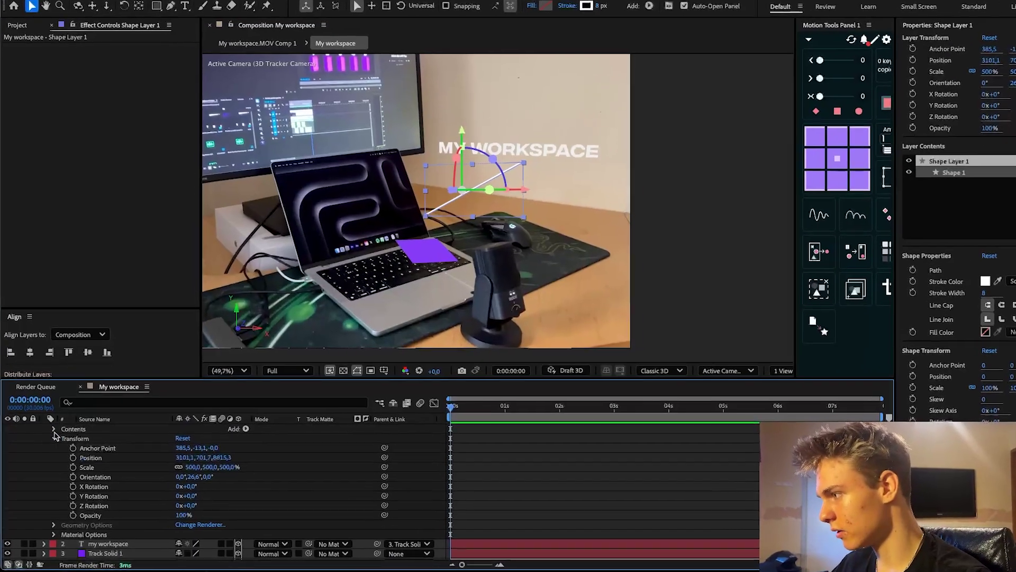
{"action": "left_click", "coordinate": [54, 433]}
{"action": "left_click", "coordinate": [64, 443]}
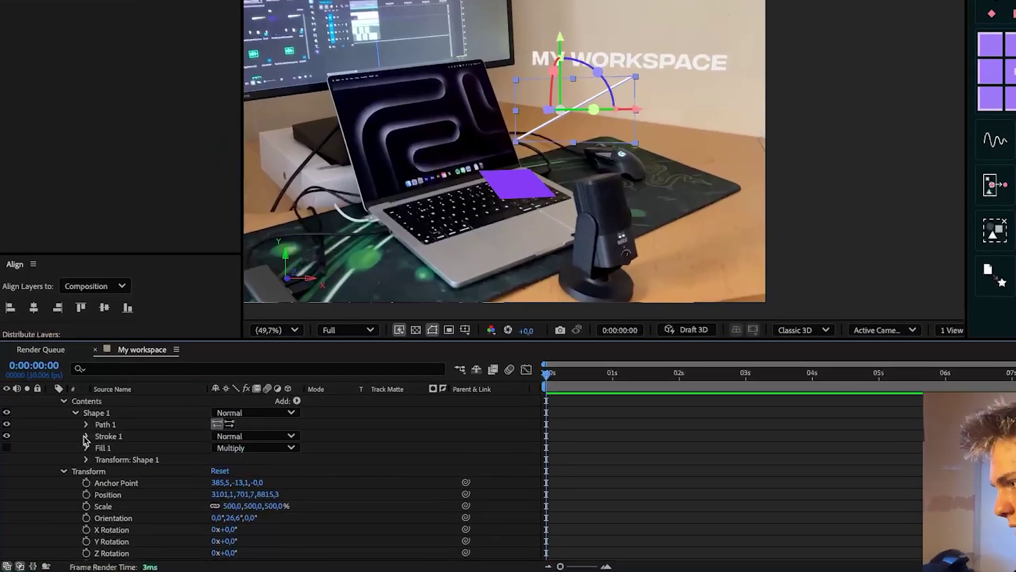
{"action": "left_click", "coordinate": [82, 439]}
{"action": "left_click", "coordinate": [247, 472]}
{"action": "left_click", "coordinate": [235, 485]}
{"action": "left_click", "coordinate": [240, 483]}
{"action": "left_click", "coordinate": [245, 513]}
{"action": "scroll", "coordinate": [136, 439], "scroll_direction": "up", "scroll_amount": 3}
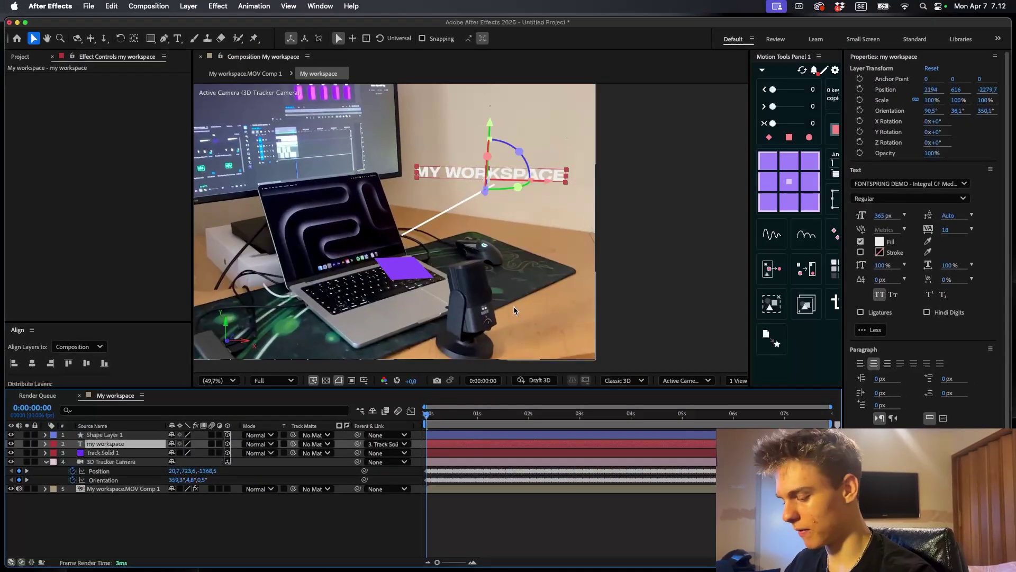
Apply Drop Shadow, Turbulent Displace, VR Chromatic Aberrations and two Glow effects to the my workspace text, and review their settings
{"action": "key", "text": "ctrl+space"}
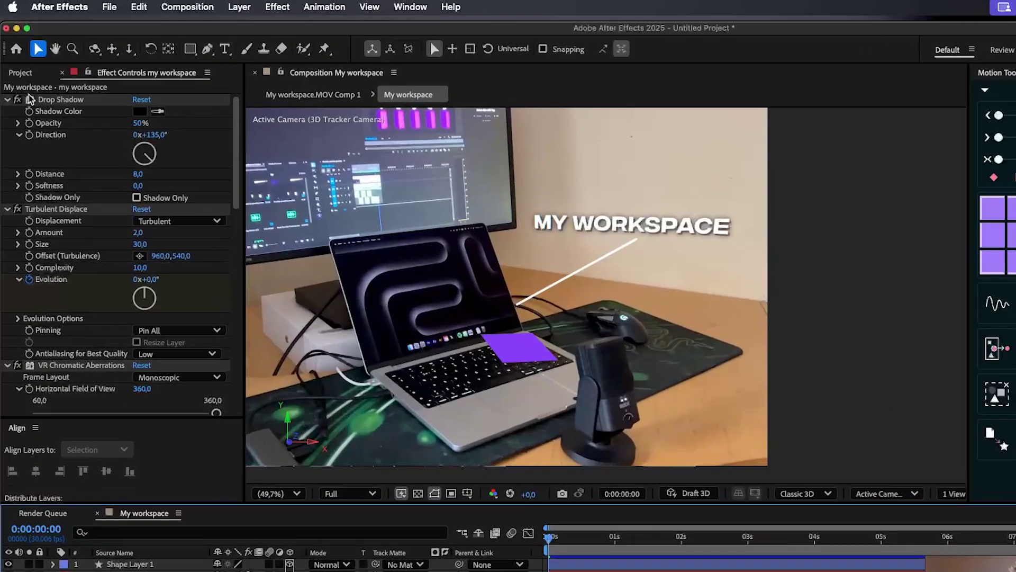
{"action": "scroll", "coordinate": [140, 200], "scroll_direction": "down", "scroll_amount": 5}
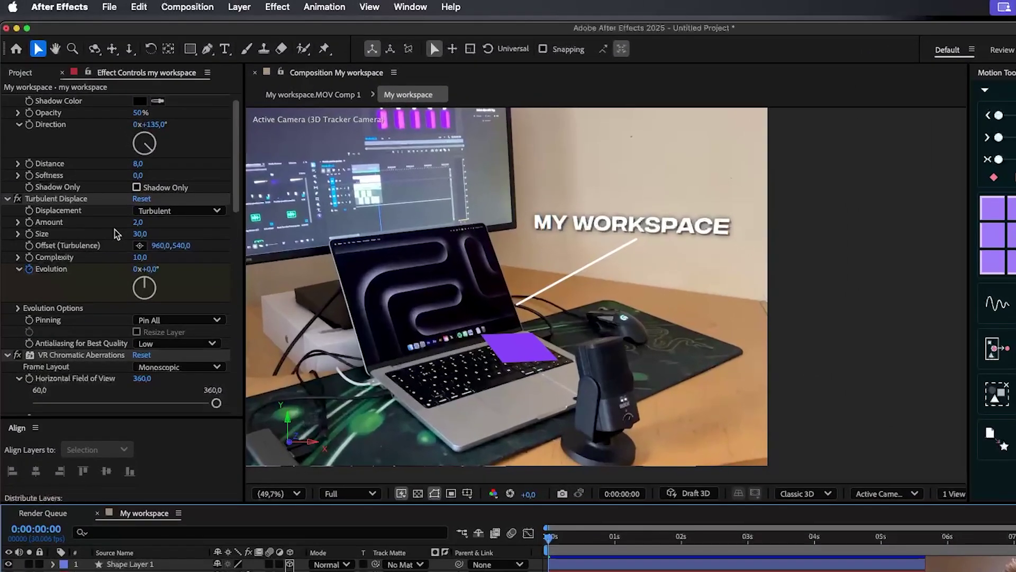
{"action": "scroll", "coordinate": [100, 354], "scroll_direction": "down", "scroll_amount": 15}
{"action": "scroll", "coordinate": [59, 259], "scroll_direction": "up", "scroll_amount": 5}
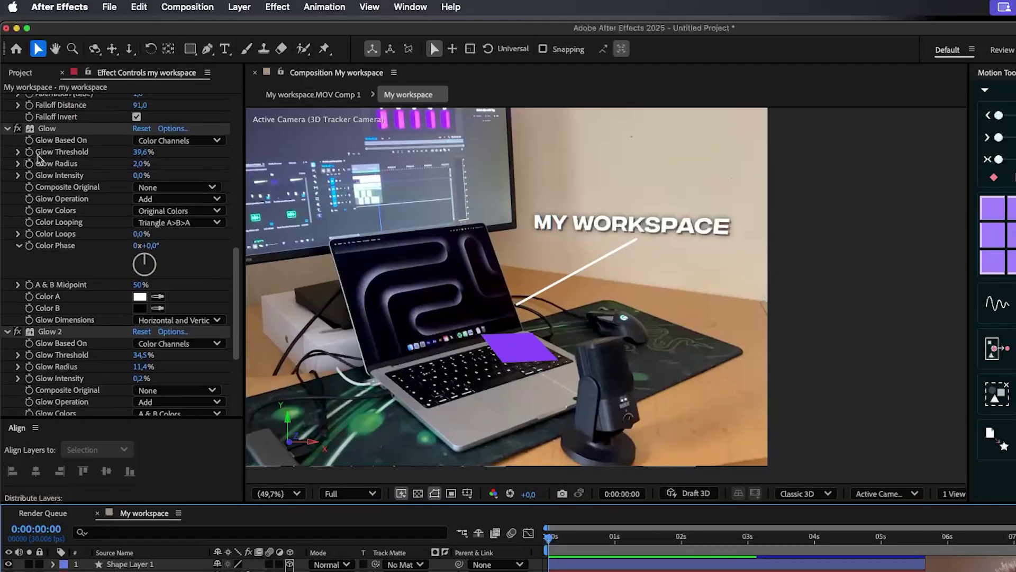
{"action": "scroll", "coordinate": [38, 347], "scroll_direction": "down", "scroll_amount": 5}
{"action": "scroll", "coordinate": [69, 351], "scroll_direction": "up", "scroll_amount": 20}
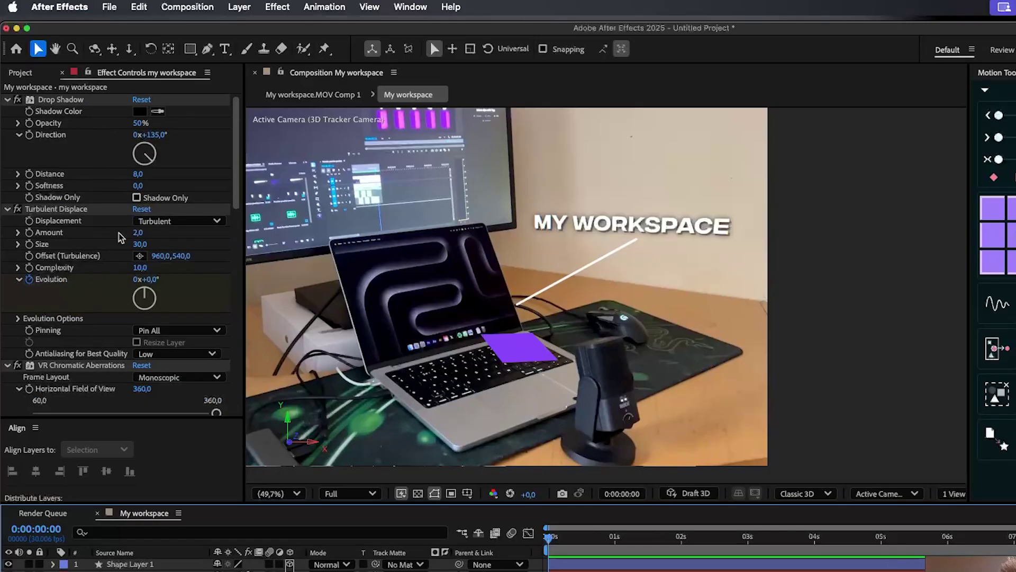
{"action": "scroll", "coordinate": [53, 304], "scroll_direction": "down", "scroll_amount": 20}
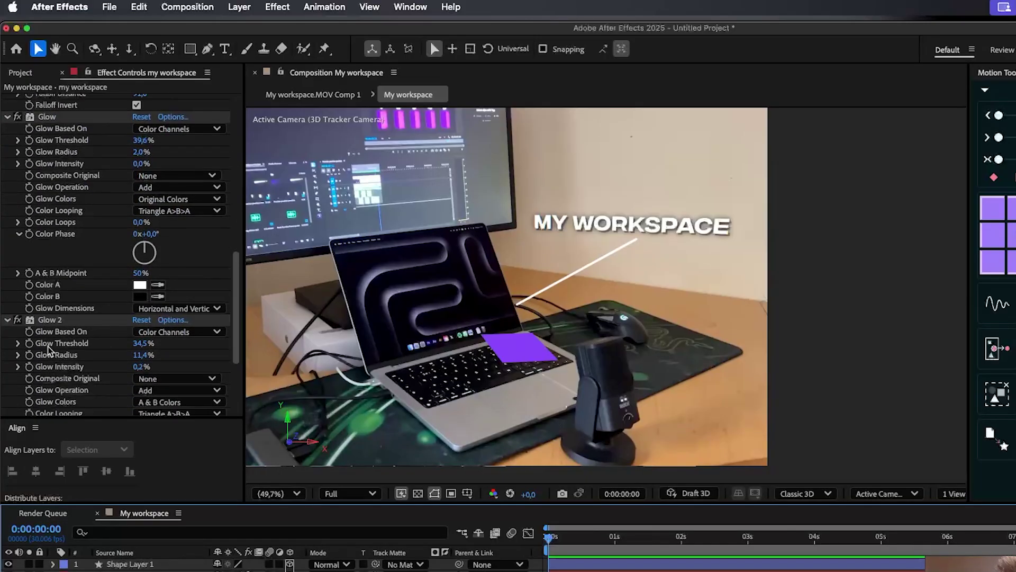
Copy all the effects from the my workspace text layer, paste them onto Shape Layer 1, and preview the result
{"action": "left_click", "coordinate": [58, 219]}
{"action": "scroll", "coordinate": [60, 218], "scroll_direction": "up", "scroll_amount": 20}
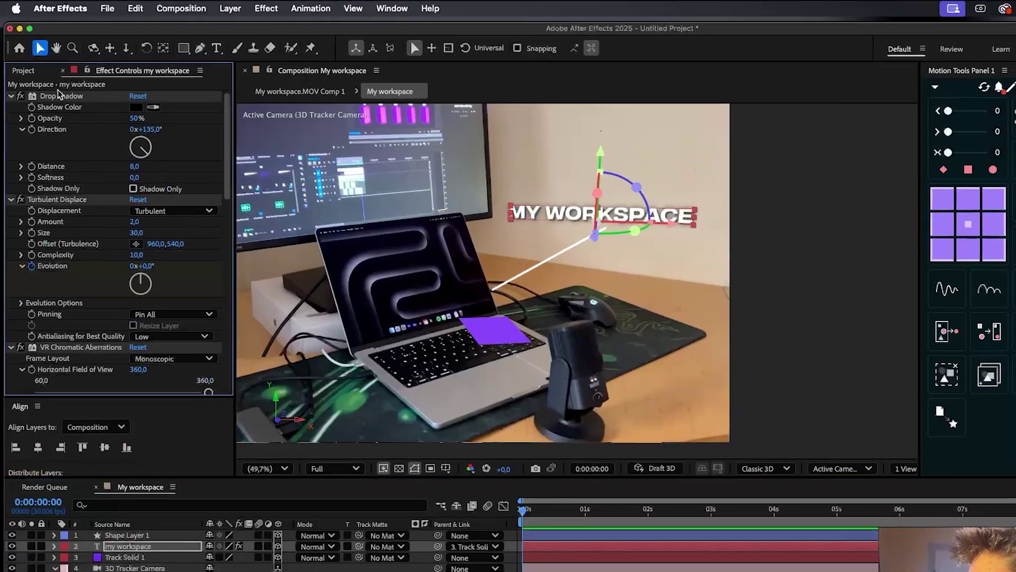
{"action": "left_click", "coordinate": [60, 96], "text": "shift"}
{"action": "key", "text": "super+c"}
{"action": "left_click", "coordinate": [602, 536]}
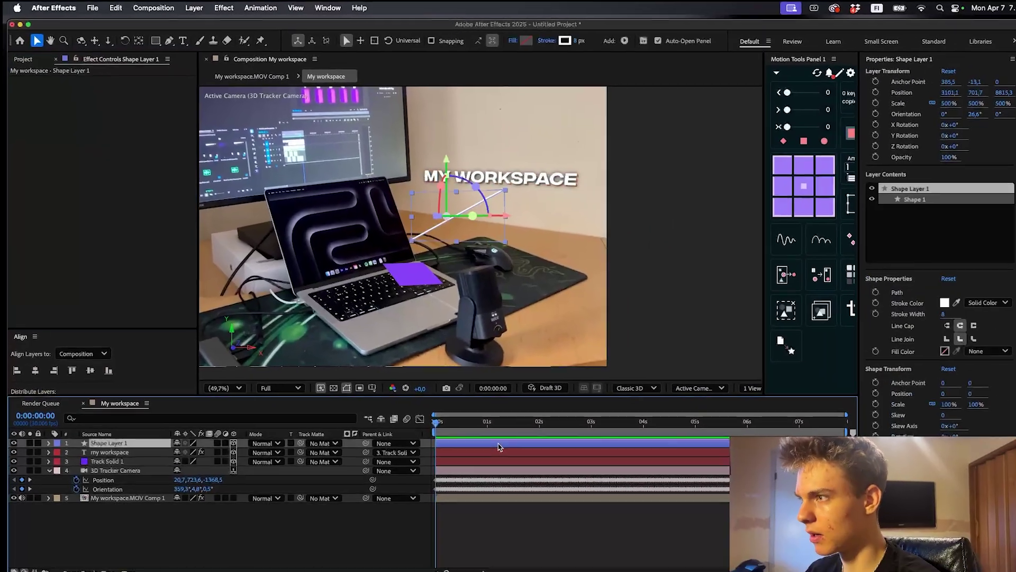
{"action": "key", "text": "super+v"}
{"action": "left_click", "coordinate": [501, 421]}
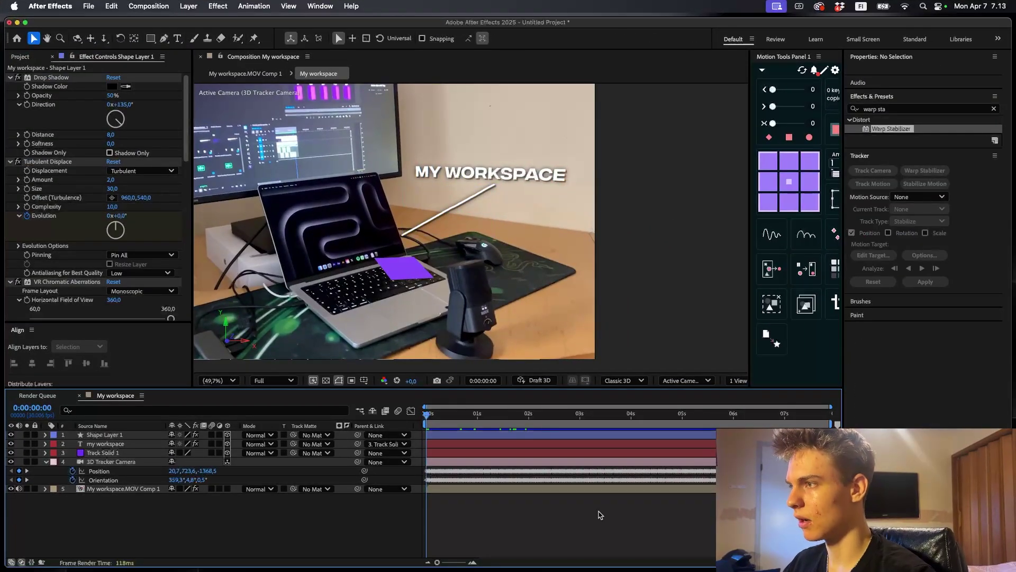
{"action": "key", "text": "space"}
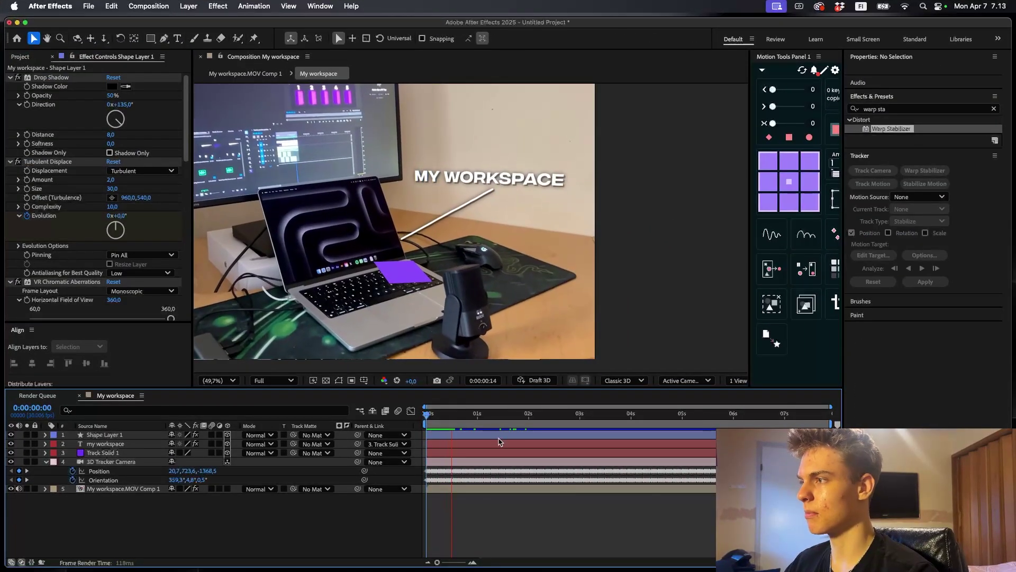
{"action": "left_click_drag", "start_coordinate": [493, 416], "coordinate": [663, 444]}
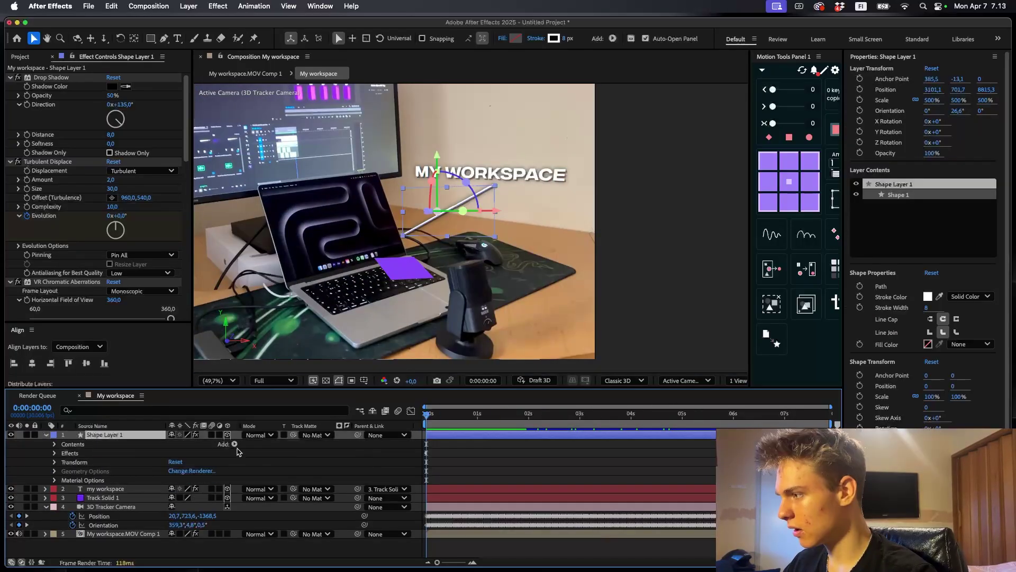
Add Trim Paths to the line and keyframe its End from 0% at the start to 100% at 0:00:00:21
{"action": "left_click", "coordinate": [233, 445]}
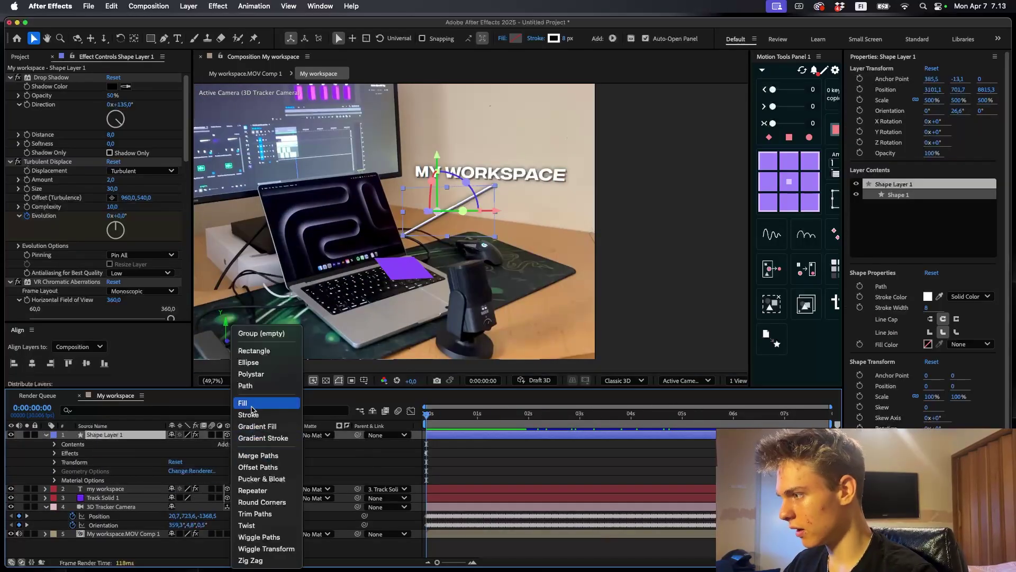
{"action": "left_click", "coordinate": [255, 514]}
{"action": "left_click", "coordinate": [82, 479]}
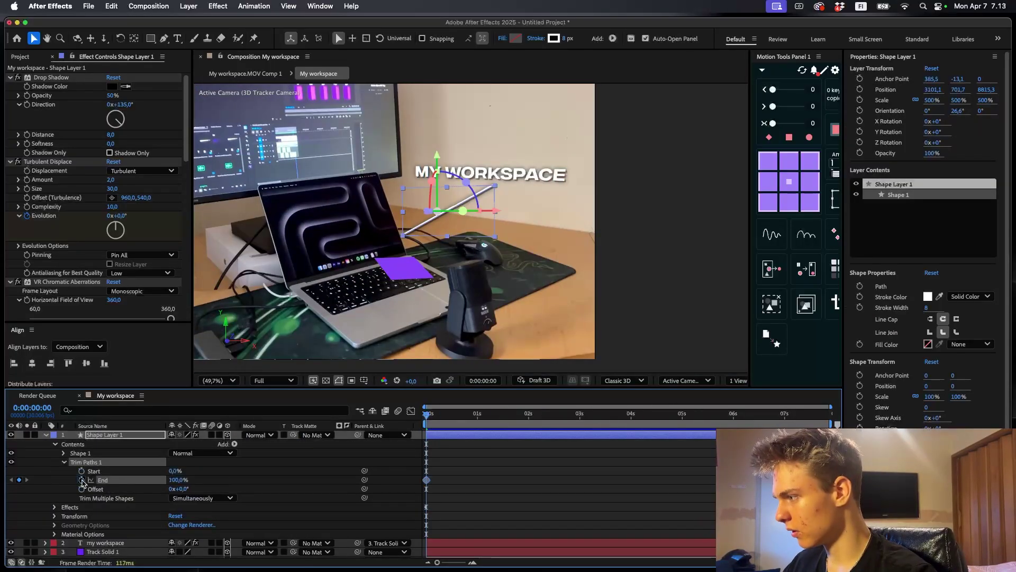
{"action": "left_click", "coordinate": [531, 516]}
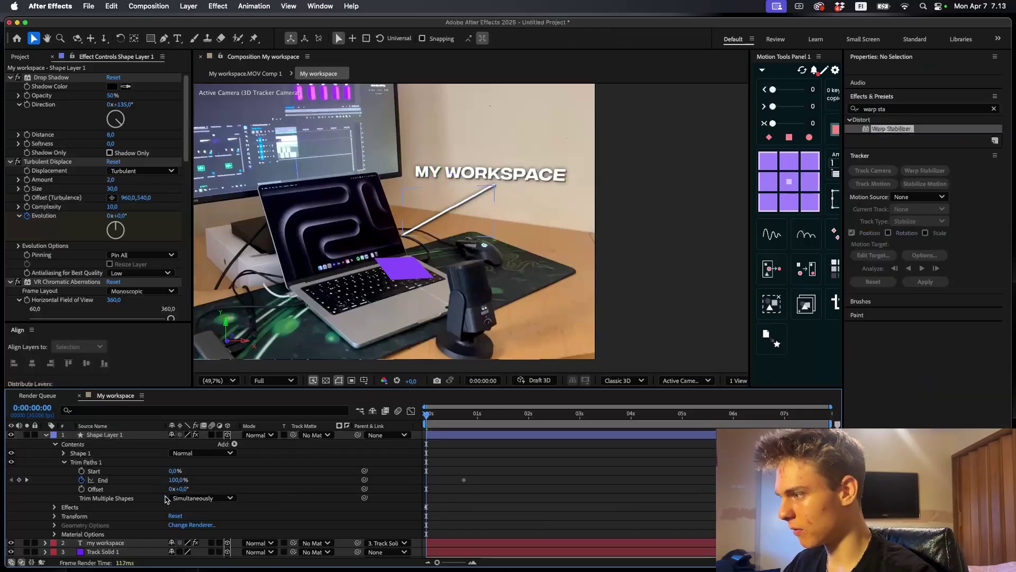
{"action": "left_click_drag", "start_coordinate": [174, 480], "coordinate": [92, 485]}
Ease both Trim Paths End keyframes, adjust their speed curve in the Graph Editor, and preview the line drawing on
{"action": "left_click_drag", "start_coordinate": [473, 497], "coordinate": [405, 472]}
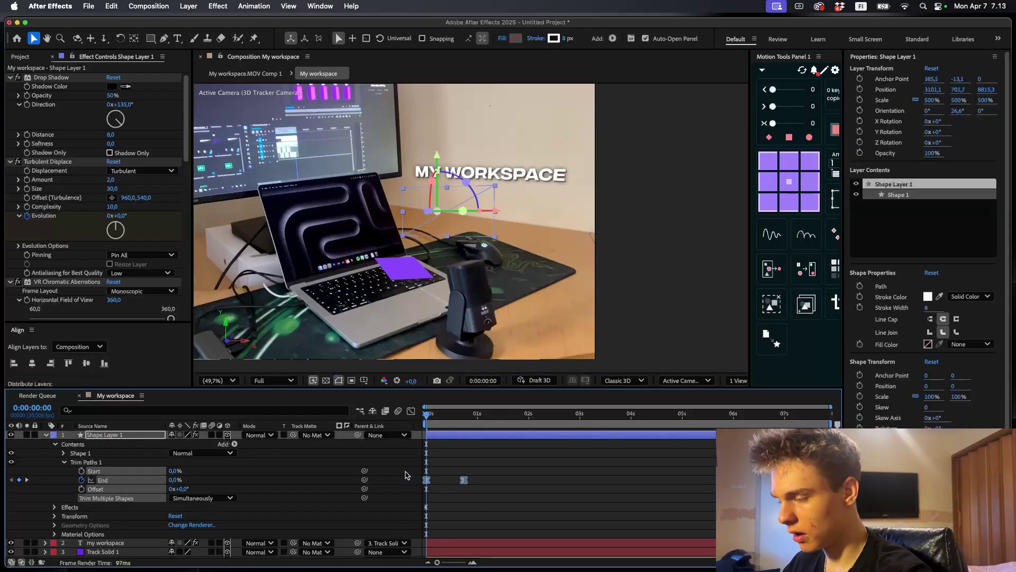
{"action": "left_click", "coordinate": [411, 411]}
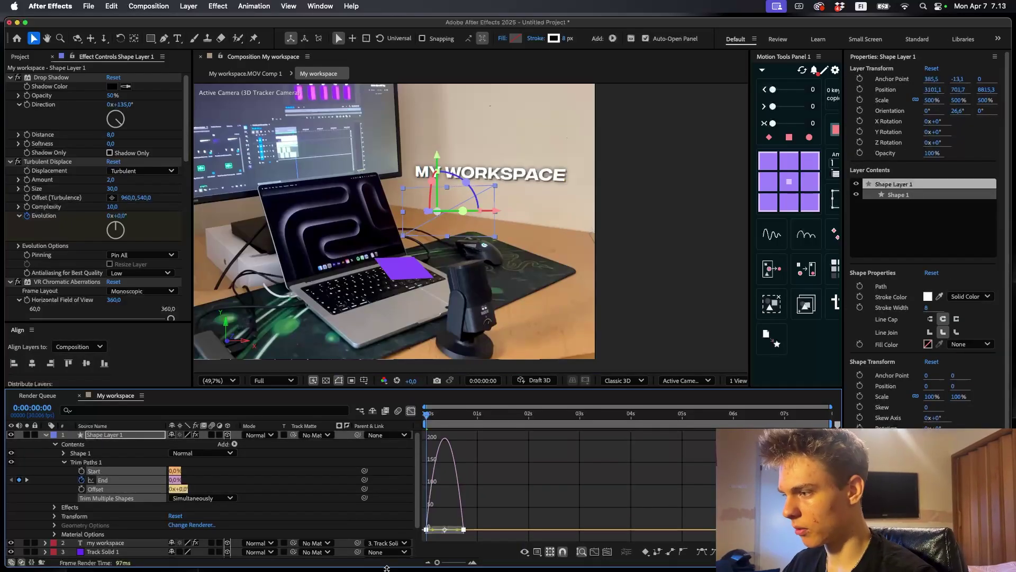
{"action": "left_click_drag", "start_coordinate": [444, 528], "coordinate": [453, 535]}
{"action": "left_click", "coordinate": [412, 411]}
{"action": "key", "text": "space"}
{"action": "scroll", "coordinate": [545, 474], "scroll_direction": "right", "scroll_amount": 2}
At 0:00:00:21, apply the Fade Up Characters animation preset to the my workspace text layer
{"action": "left_click_drag", "start_coordinate": [446, 416], "coordinate": [459, 416]}
{"action": "scroll", "coordinate": [477, 459], "scroll_direction": "down", "scroll_amount": 2}
{"action": "left_click", "coordinate": [476, 459]}
{"action": "key", "text": "minus"}
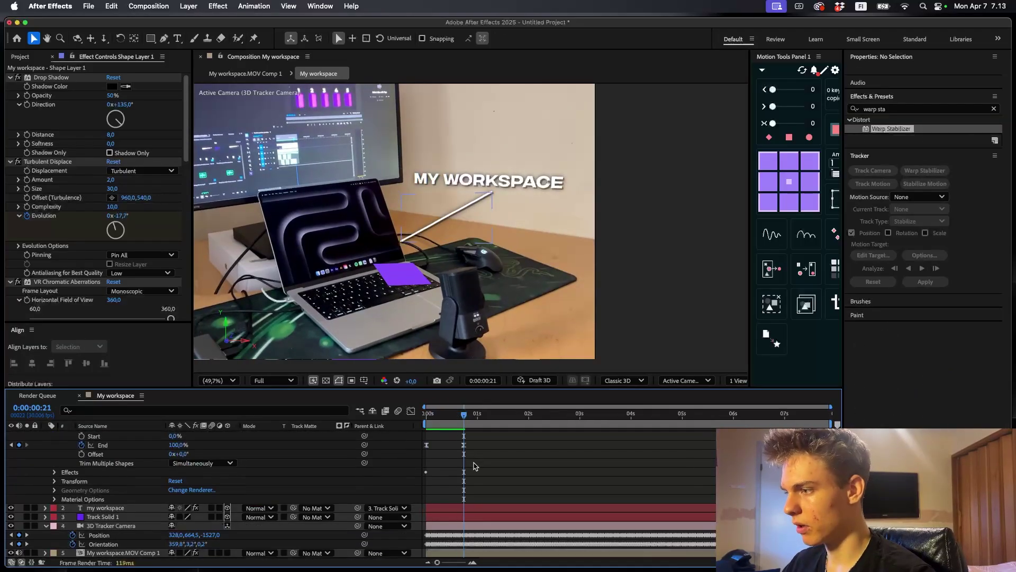
{"action": "scroll", "coordinate": [466, 469], "scroll_direction": "up", "scroll_amount": 1}
{"action": "left_click", "coordinate": [471, 519]}
{"action": "scroll", "coordinate": [474, 483], "scroll_direction": "down", "scroll_amount": 1}
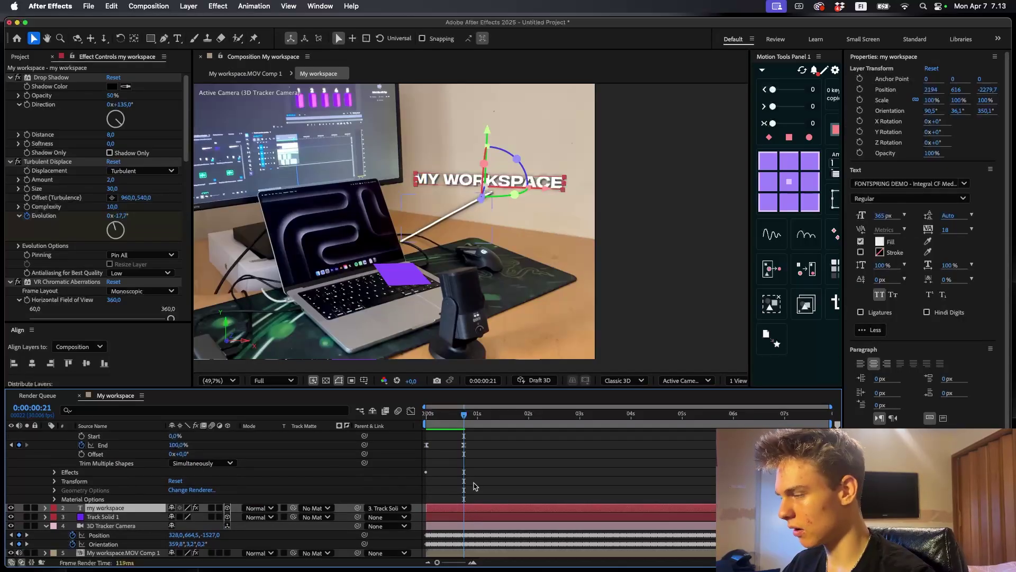
{"action": "key", "text": "ctrl+space"}
{"action": "key", "text": "Escape"}
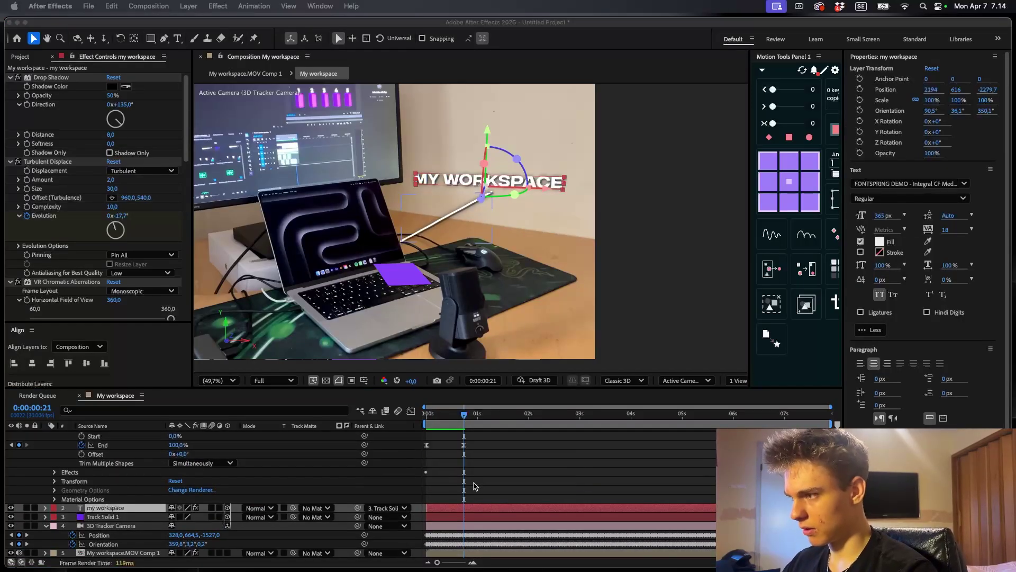
{"action": "type", "text": "fade up cha"}
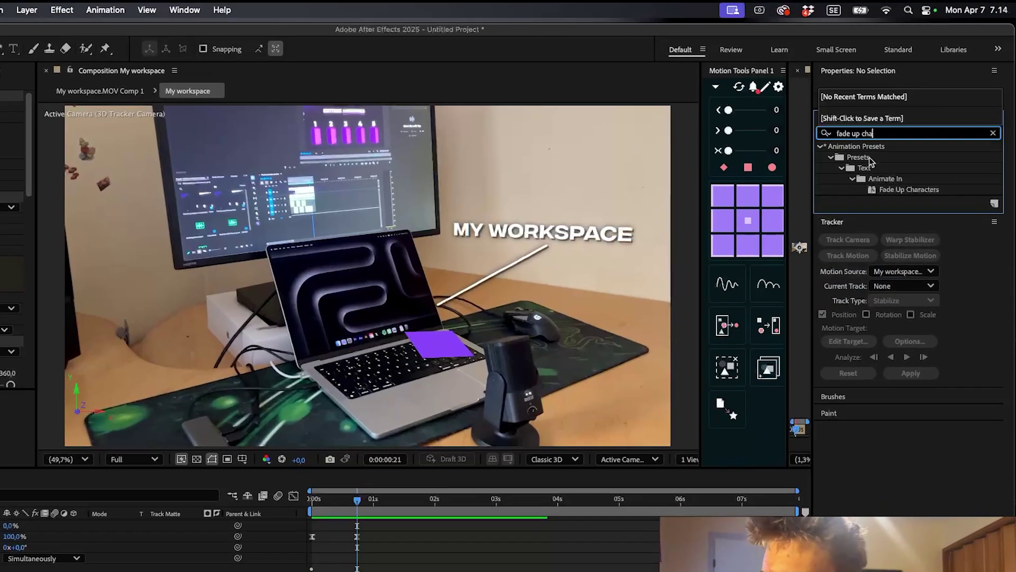
{"action": "left_click_drag", "start_coordinate": [909, 189], "coordinate": [468, 508]}
{"action": "left_click", "coordinate": [481, 517]}
{"action": "left_click", "coordinate": [482, 508]}
Reveal the text's Range Selector Start keyframes, move the last one back to just under 1.5 seconds, ease both, and preview
{"action": "key", "text": "u"}
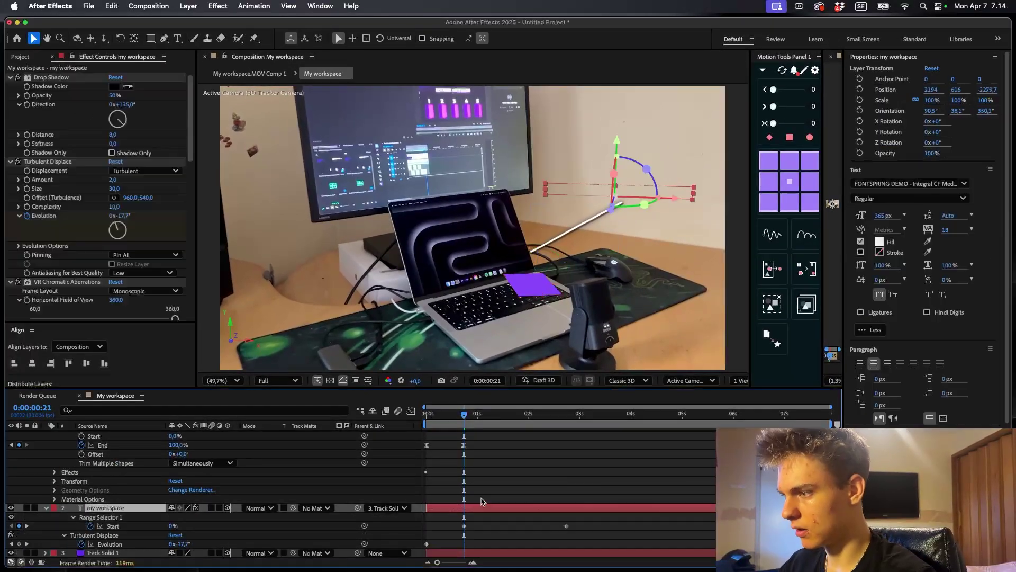
{"action": "scroll", "coordinate": [483, 495], "scroll_direction": "down", "scroll_amount": 4}
{"action": "left_click", "coordinate": [566, 490]}
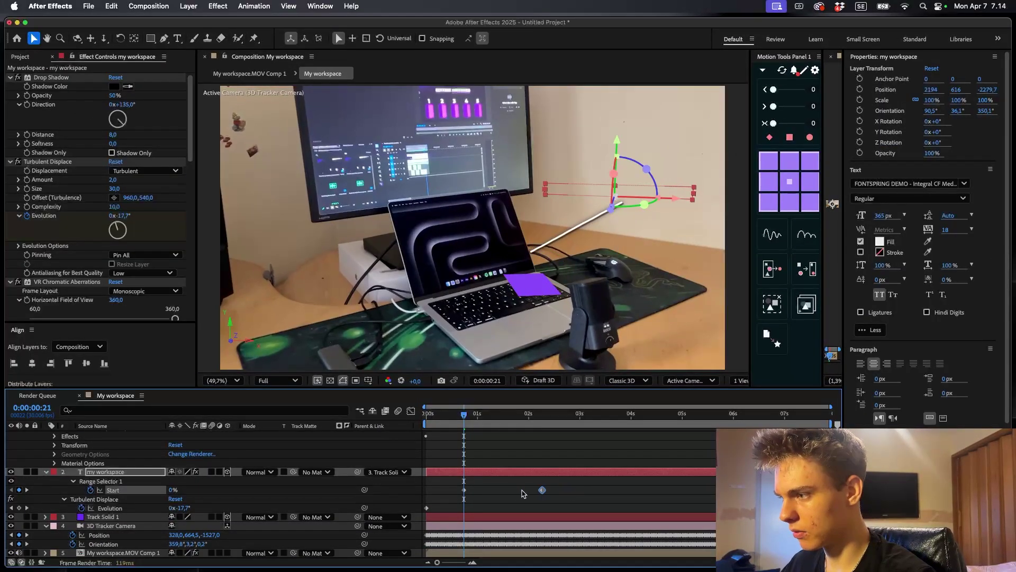
{"action": "left_click_drag", "start_coordinate": [518, 494], "coordinate": [502, 492]}
{"action": "left_click_drag", "start_coordinate": [541, 496], "coordinate": [427, 486]}
{"action": "key", "text": "F9"}
{"action": "key", "text": "space"}
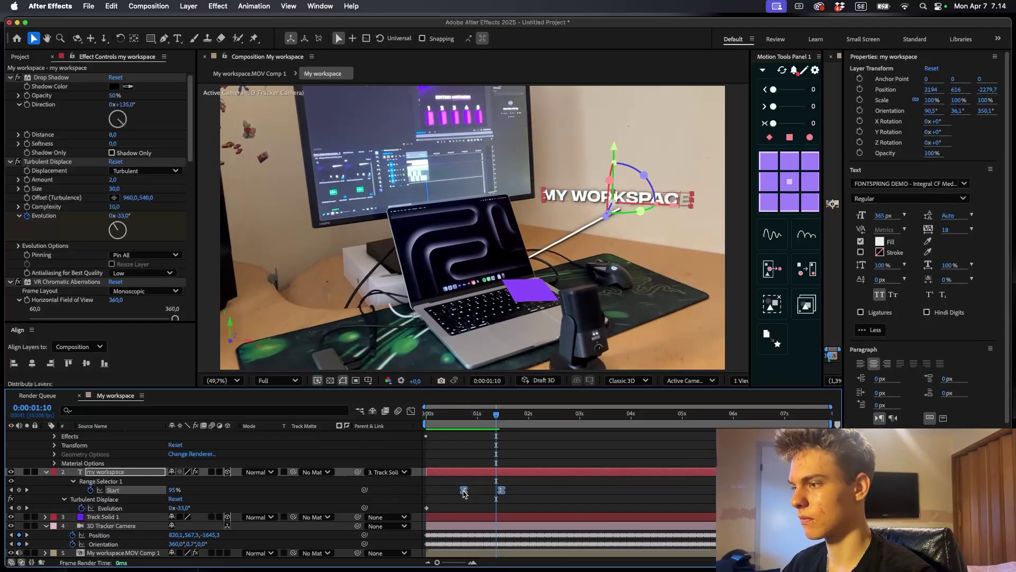
Shift both Range Selector Start keyframes about six frames earlier and preview the text fading in as the line finishes
{"action": "left_click_drag", "start_coordinate": [463, 490], "coordinate": [453, 490]}
{"action": "key", "text": "space"}
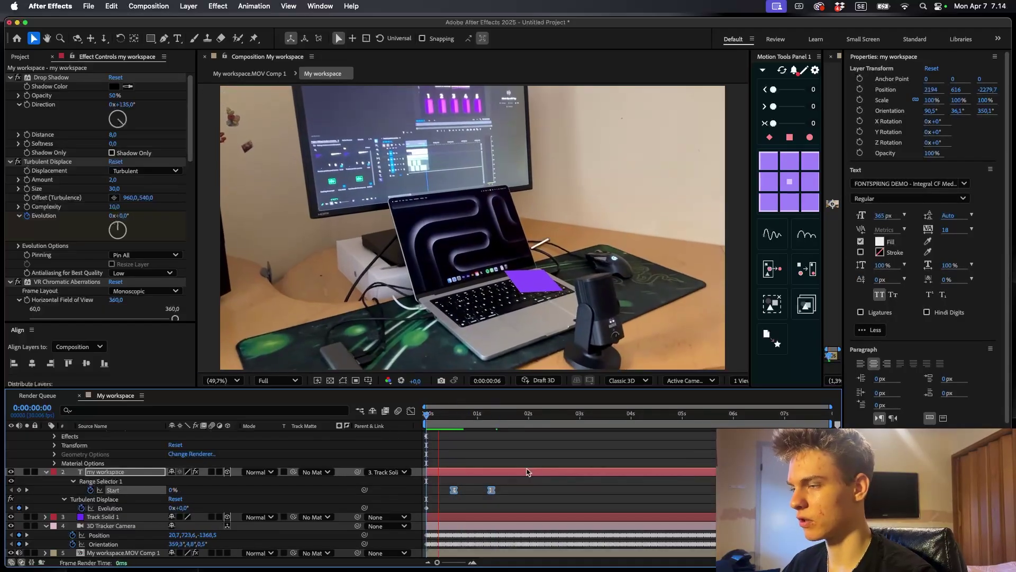
{"action": "left_click", "coordinate": [491, 441]}
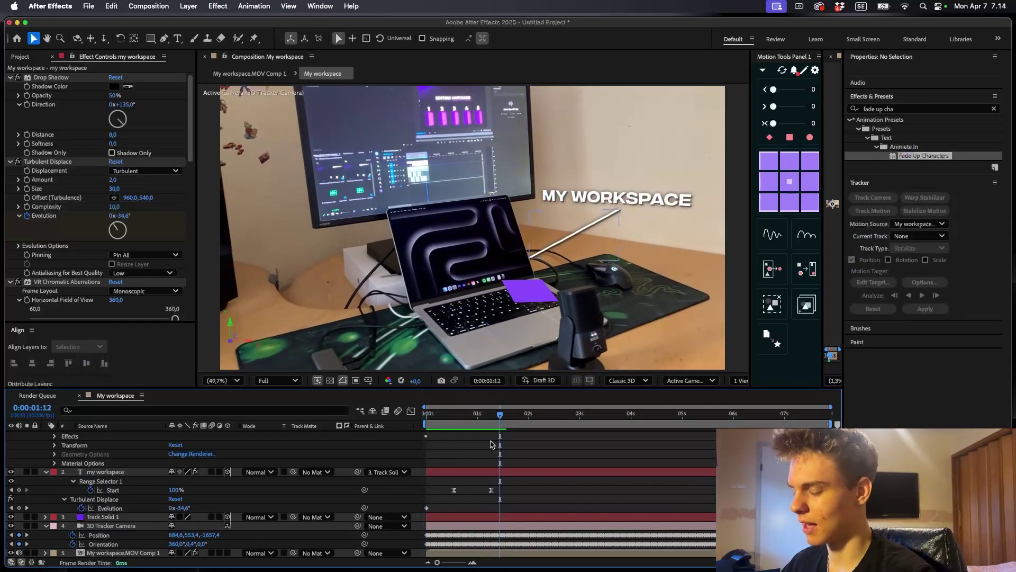
Hide the Track Solid 1 layer and preview the animation from the start
{"action": "key", "text": "u"}
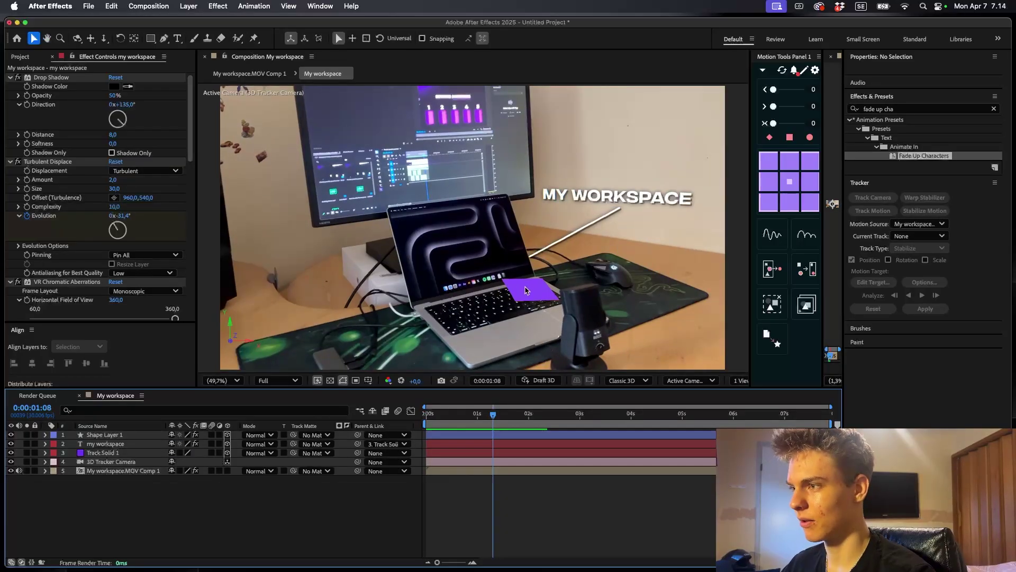
{"action": "left_click", "coordinate": [531, 289]}
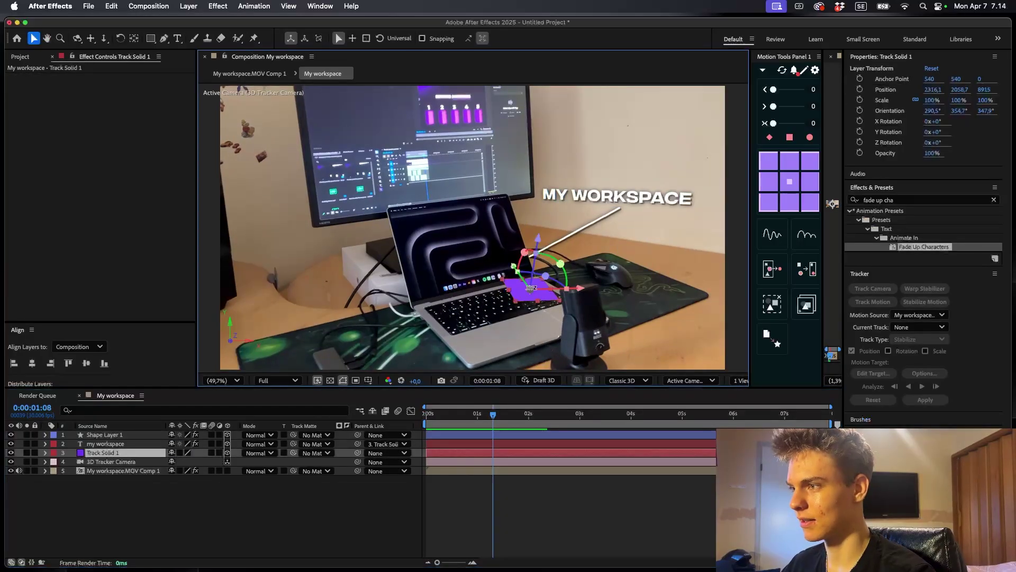
{"action": "left_click", "coordinate": [495, 512]}
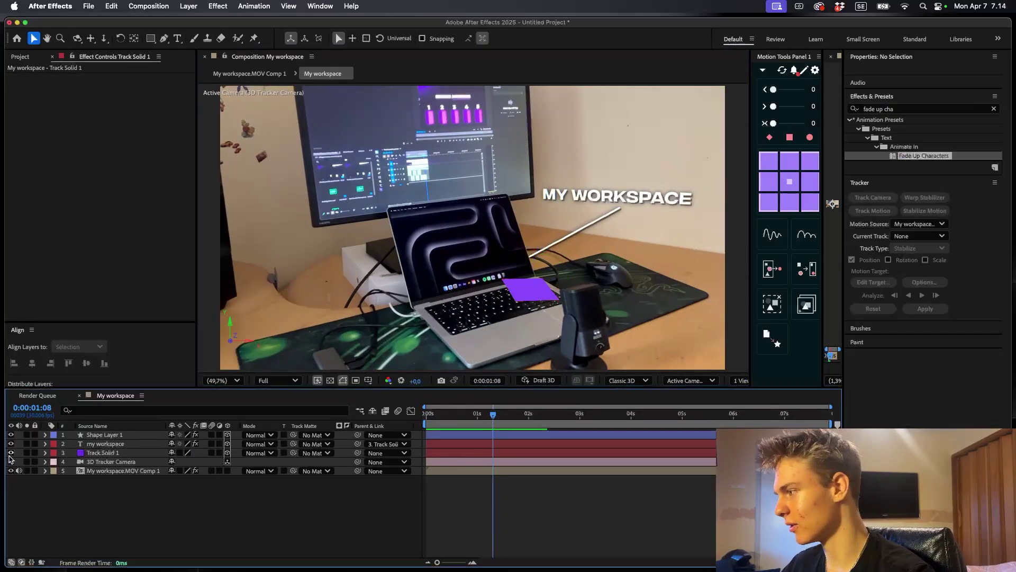
{"action": "left_click", "coordinate": [10, 453]}
{"action": "left_click", "coordinate": [10, 453]}
{"action": "left_click", "coordinate": [10, 453]}
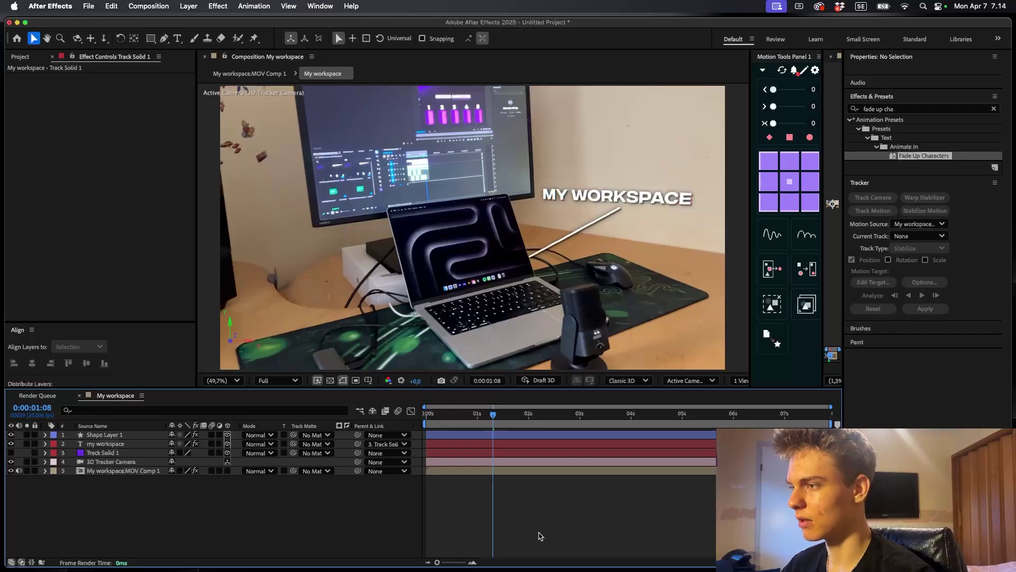
{"action": "key", "text": "Home"}
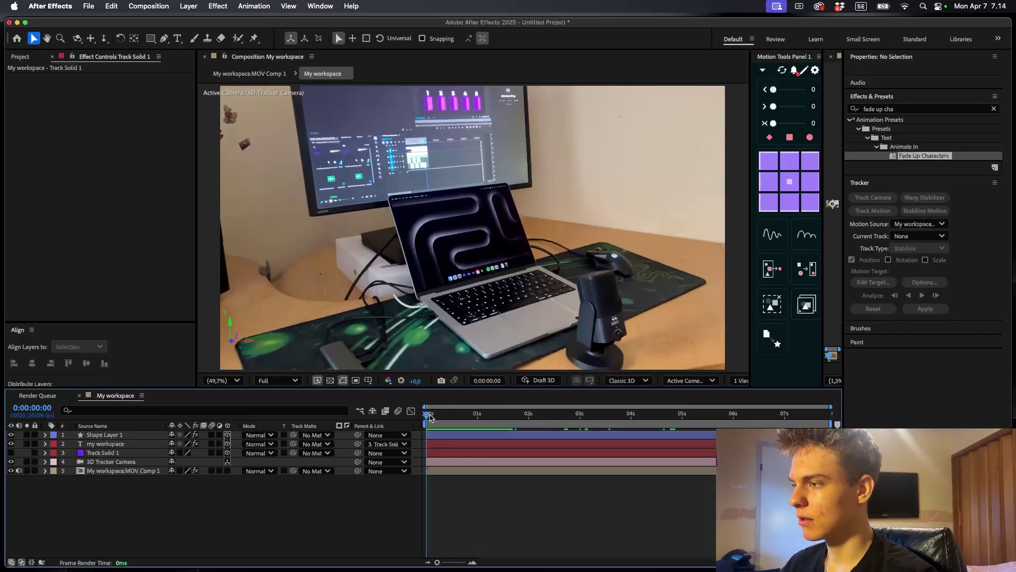
{"action": "key", "text": "space"}
{"action": "key", "text": "space"}
{"action": "key", "text": "space"}
Create an adjustment layer, place it directly above the My workspace.MOV Comp 1 footage layer, and duplicate it
{"action": "right_click", "coordinate": [250, 511]}
{"action": "mouse_move", "coordinate": [280, 433]}
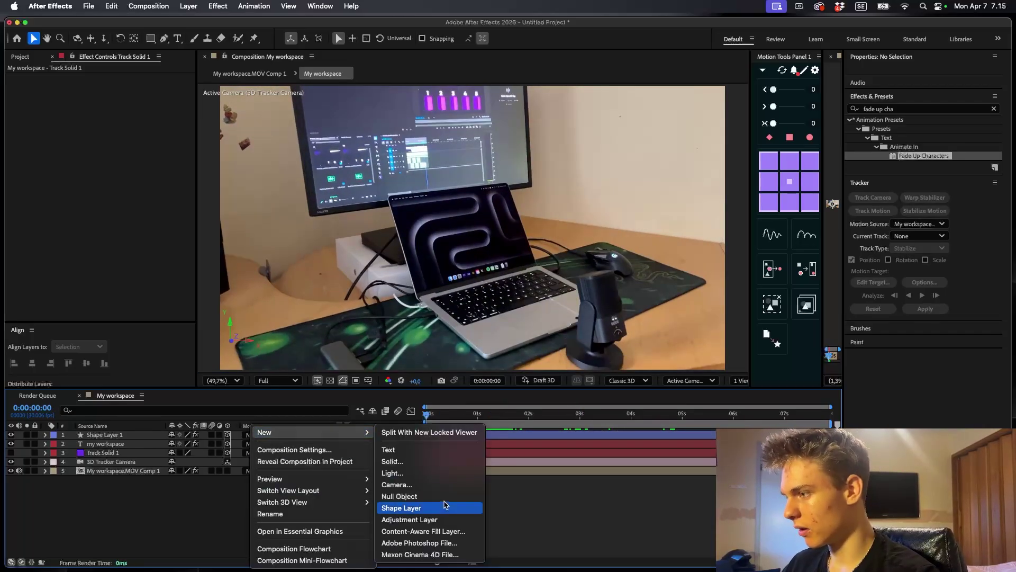
{"action": "left_click", "coordinate": [409, 521]}
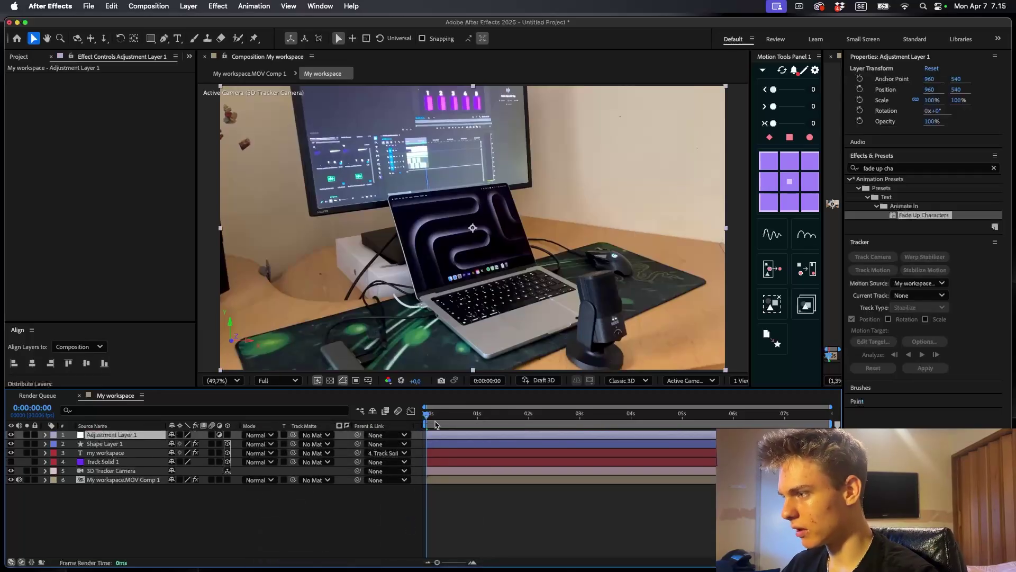
{"action": "left_click_drag", "start_coordinate": [112, 435], "coordinate": [111, 476]}
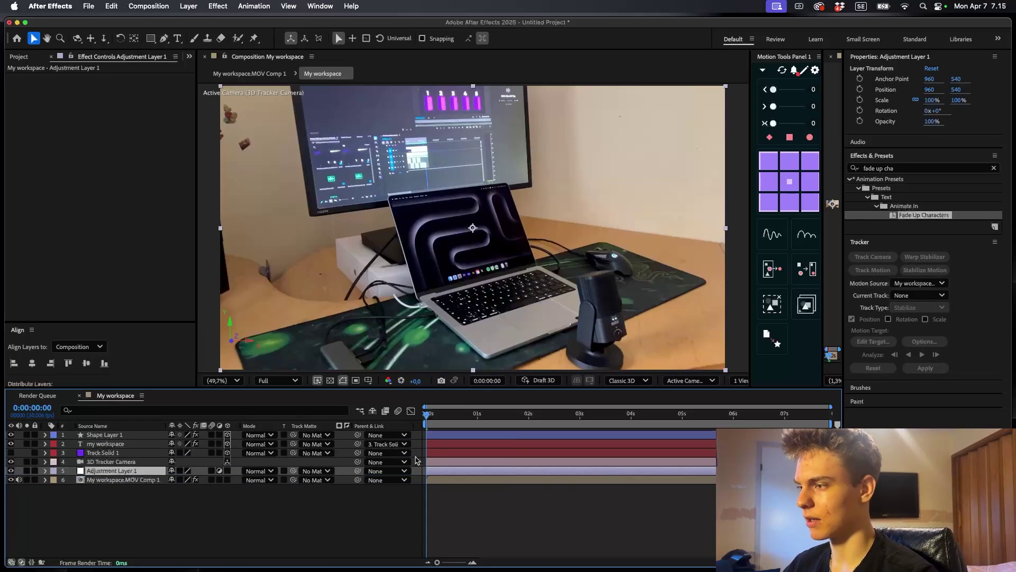
{"action": "key", "text": "super+d"}
Apply the Noise effect to the lower adjustment layer and set its amount to 7%
{"action": "key", "text": "ctrl+space"}
{"action": "key", "text": "Escape"}
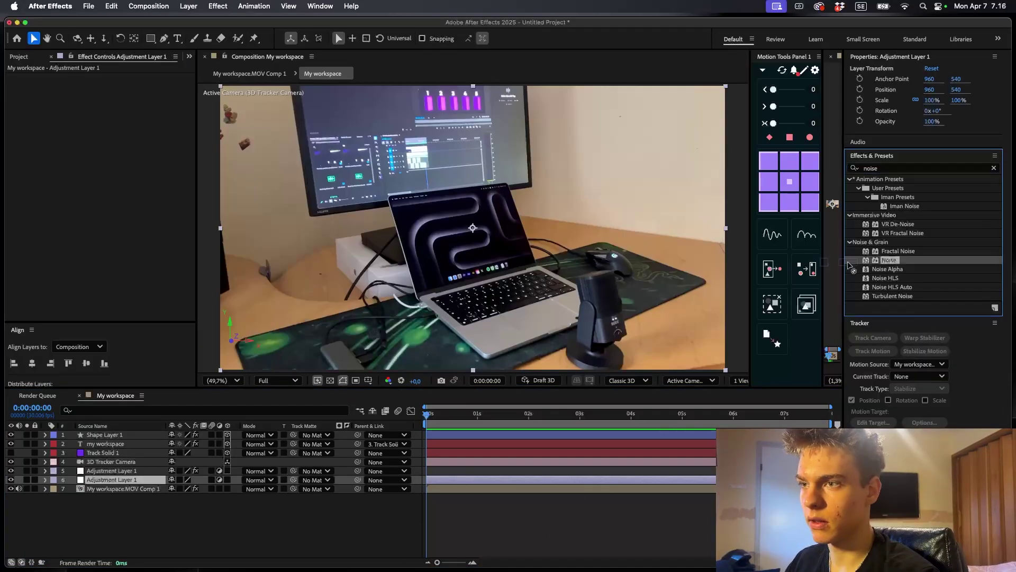
{"action": "left_click_drag", "start_coordinate": [888, 260], "coordinate": [529, 479]}
{"action": "left_click", "coordinate": [113, 86]}
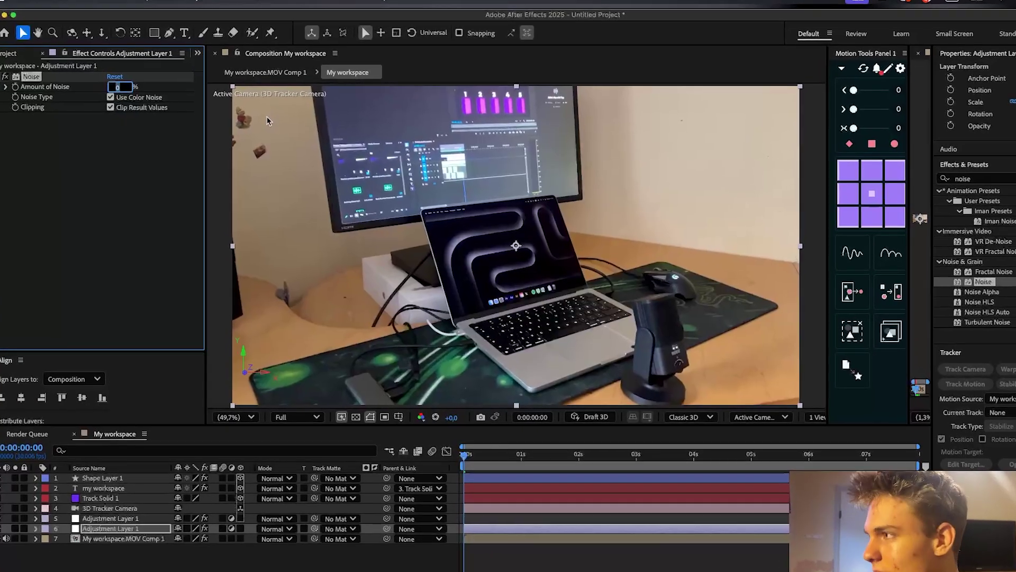
{"action": "type", "text": "7"}
{"action": "key", "text": "Return"}
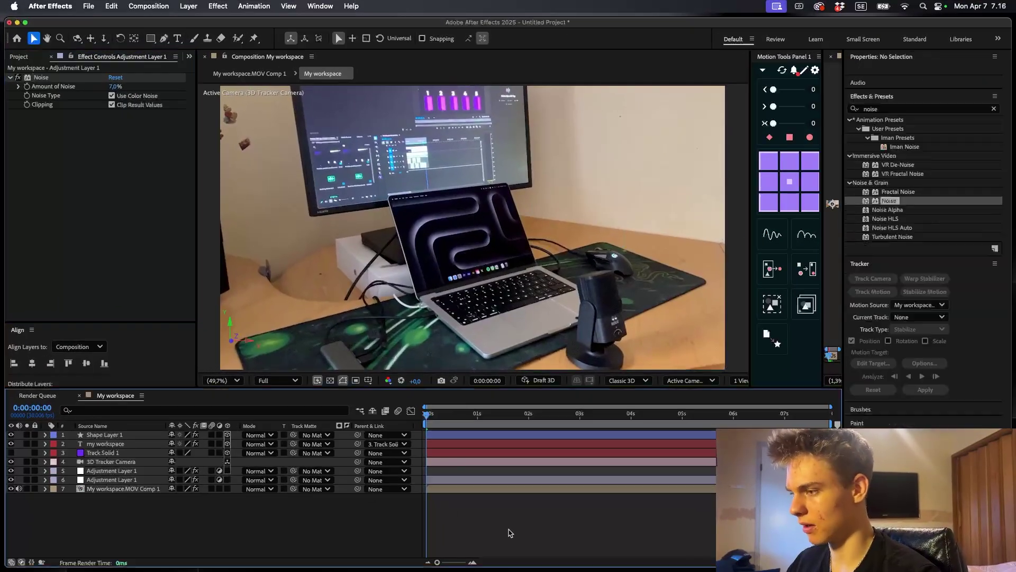
Find the Grid effect and apply it to the lower adjustment layer
{"action": "left_click", "coordinate": [448, 482]}
{"action": "double_click", "coordinate": [882, 169]}
{"action": "type", "text": "grid"}
{"action": "left_click_drag", "start_coordinate": [876, 295], "coordinate": [452, 479]}
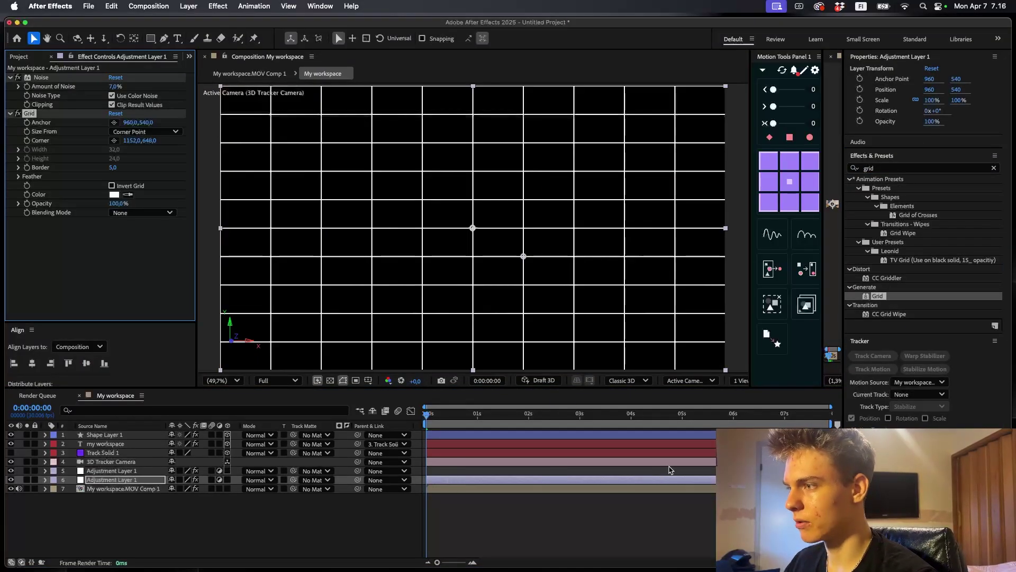
{"action": "left_click", "coordinate": [741, 479]}
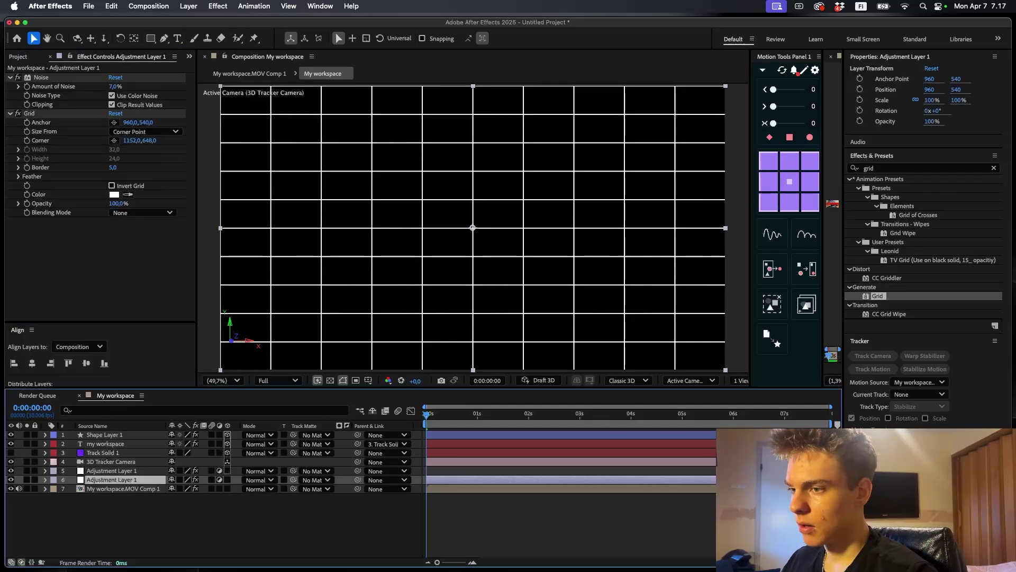
Size the grid from Width & Height Sliders, with a width of 4000 and a height of 4
{"action": "left_click", "coordinate": [151, 132]}
{"action": "left_click", "coordinate": [151, 133]}
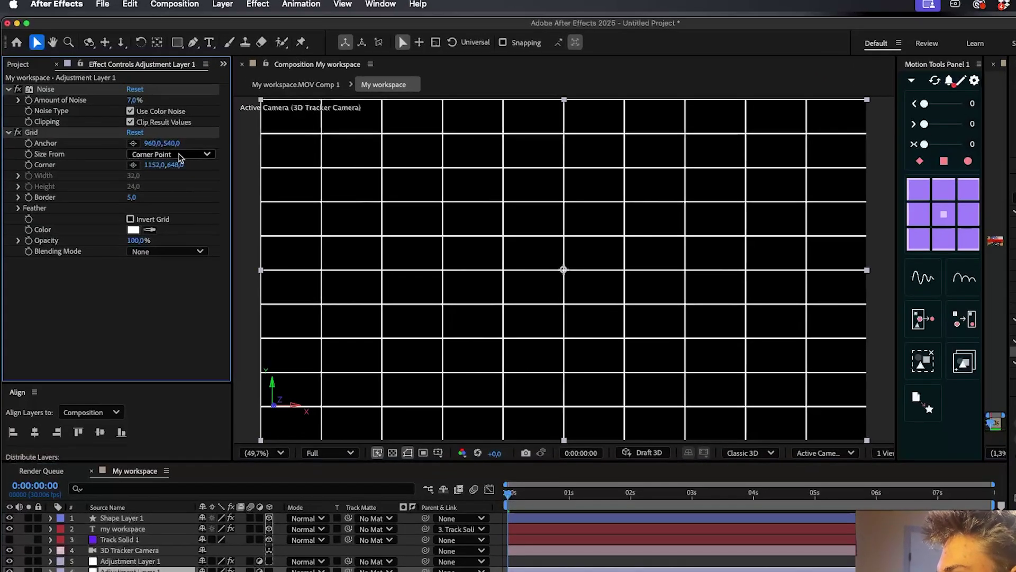
{"action": "left_click", "coordinate": [180, 155]}
{"action": "left_click", "coordinate": [165, 195]}
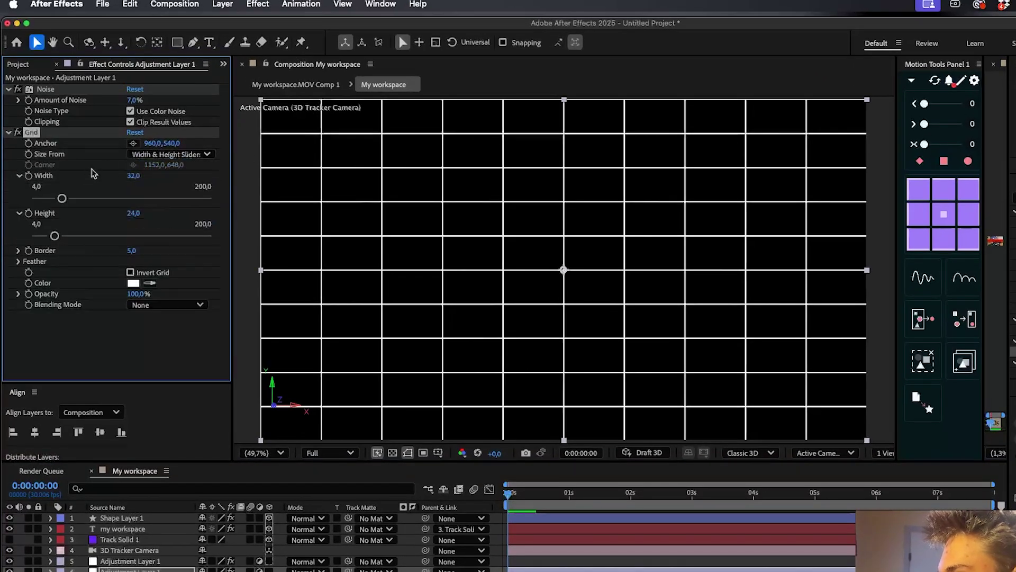
{"action": "left_click", "coordinate": [135, 175]}
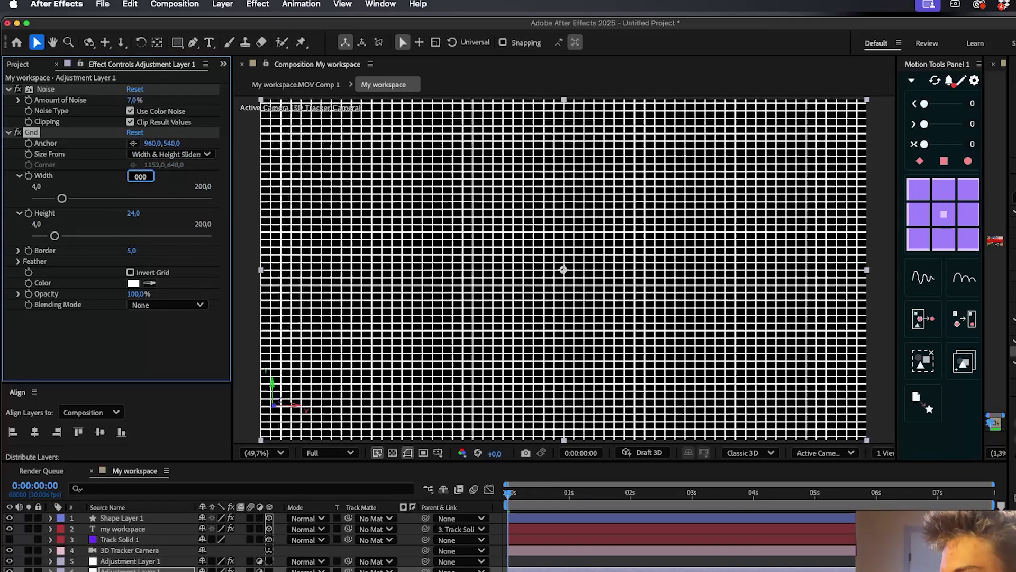
{"action": "type", "text": "4000"}
{"action": "key", "text": "Return"}
{"action": "left_click", "coordinate": [147, 223]}
{"action": "left_click", "coordinate": [132, 214]}
{"action": "type", "text": "4"}
{"action": "key", "text": "Return"}
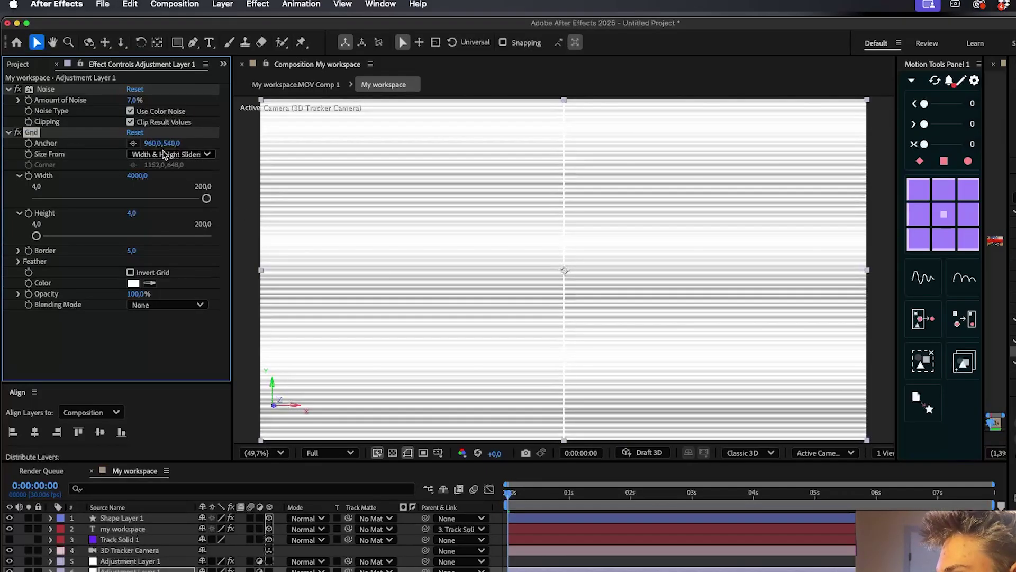
Shift the grid's anchor horizontally to 2025 to push the vertical line out of frame, and set the border to 2
{"action": "left_click_drag", "start_coordinate": [147, 151], "coordinate": [794, 165]}
{"action": "left_click_drag", "start_coordinate": [161, 150], "coordinate": [530, 154]}
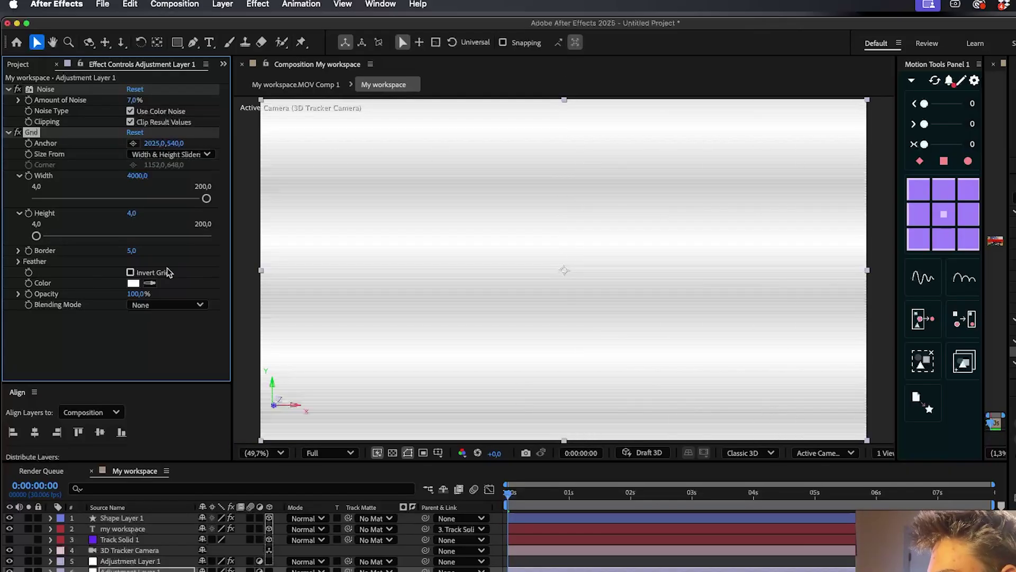
{"action": "left_click", "coordinate": [131, 250]}
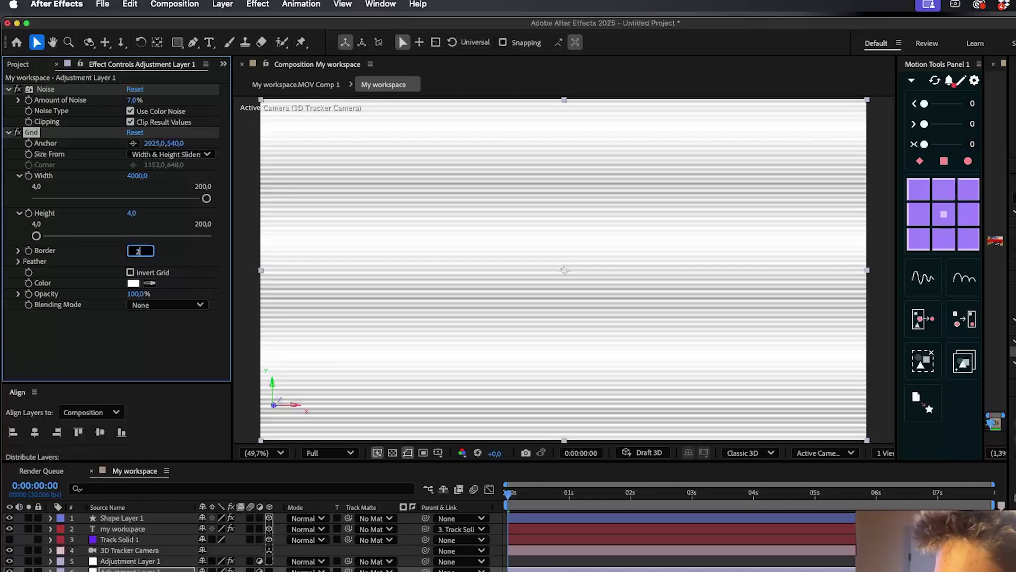
{"action": "type", "text": "2"}
{"action": "key", "text": "Return"}
{"action": "key", "text": "space"}
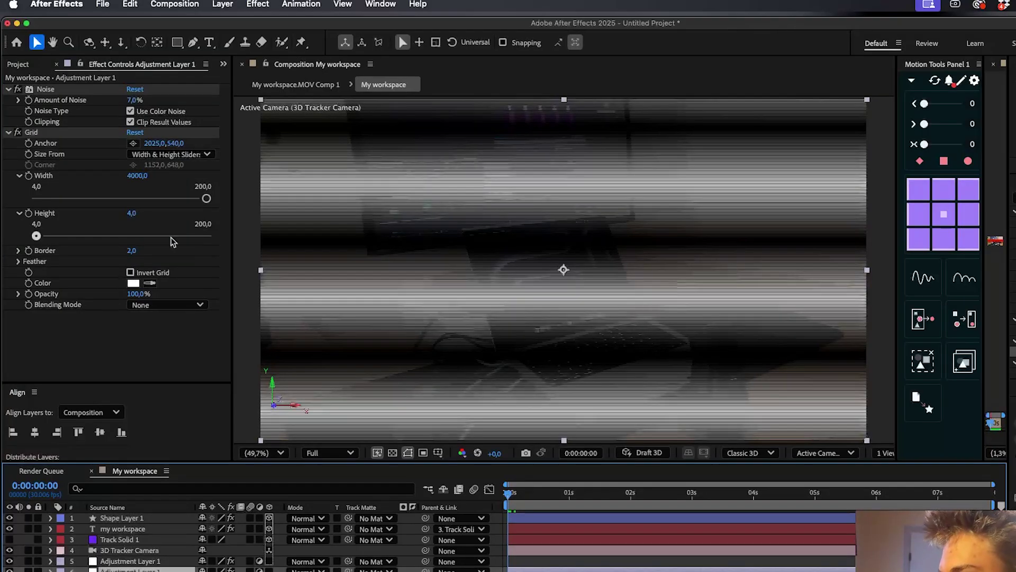
Change the grid's color to black (000000) and its blending mode to Overlay
{"action": "left_click", "coordinate": [133, 283]}
{"action": "type", "text": "000000"}
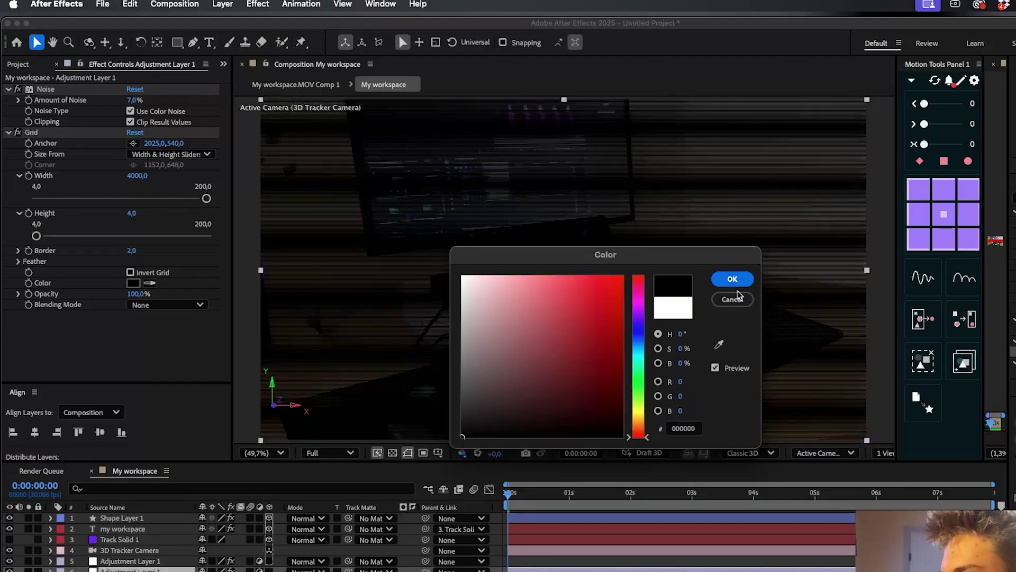
{"action": "left_click", "coordinate": [733, 279]}
{"action": "left_click", "coordinate": [167, 304]}
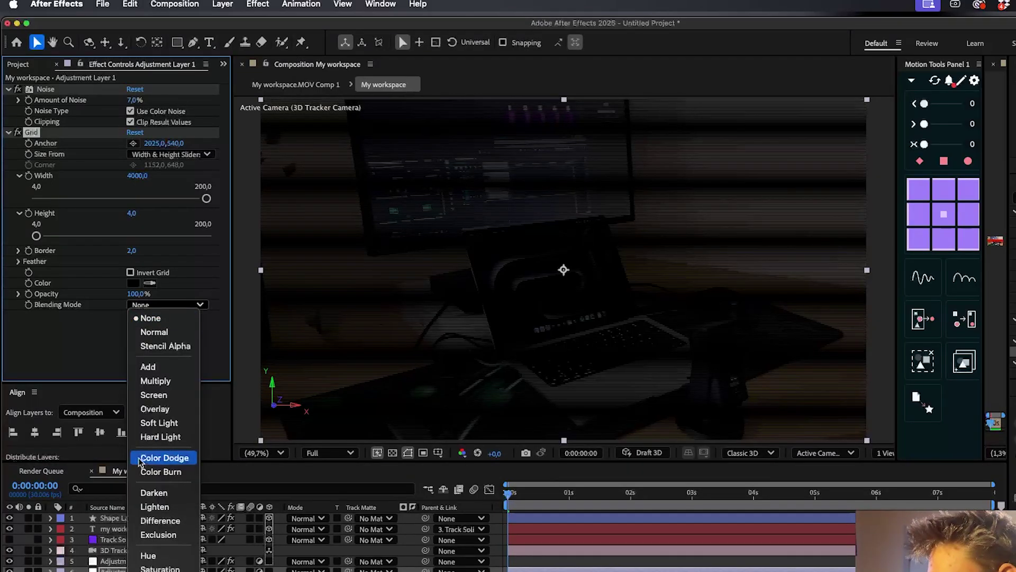
{"action": "left_click", "coordinate": [151, 397]}
{"action": "left_click", "coordinate": [153, 306]}
{"action": "left_click", "coordinate": [150, 409]}
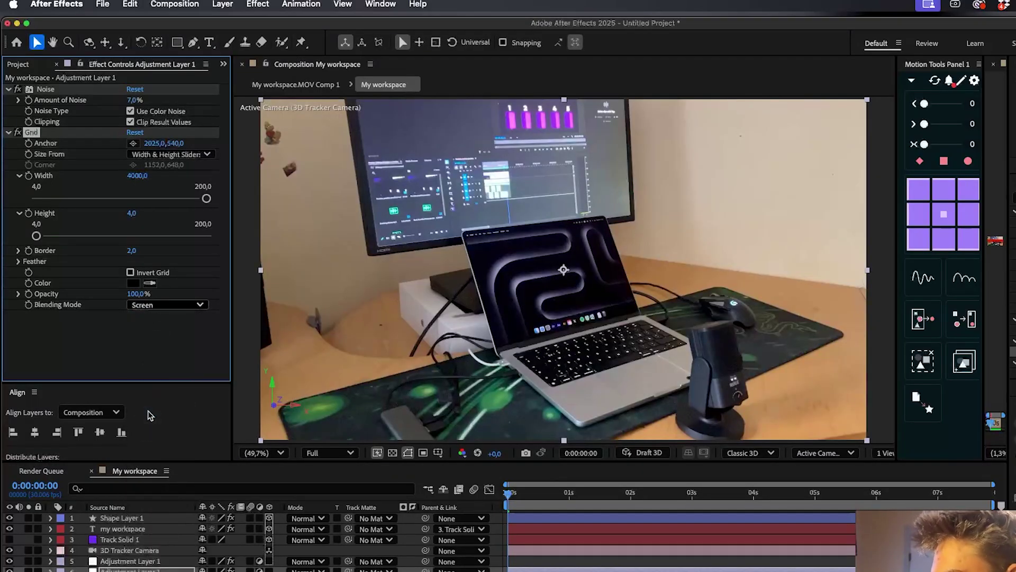
{"action": "left_click_drag", "start_coordinate": [140, 294], "coordinate": [163, 290]}
{"action": "left_click", "coordinate": [129, 554]}
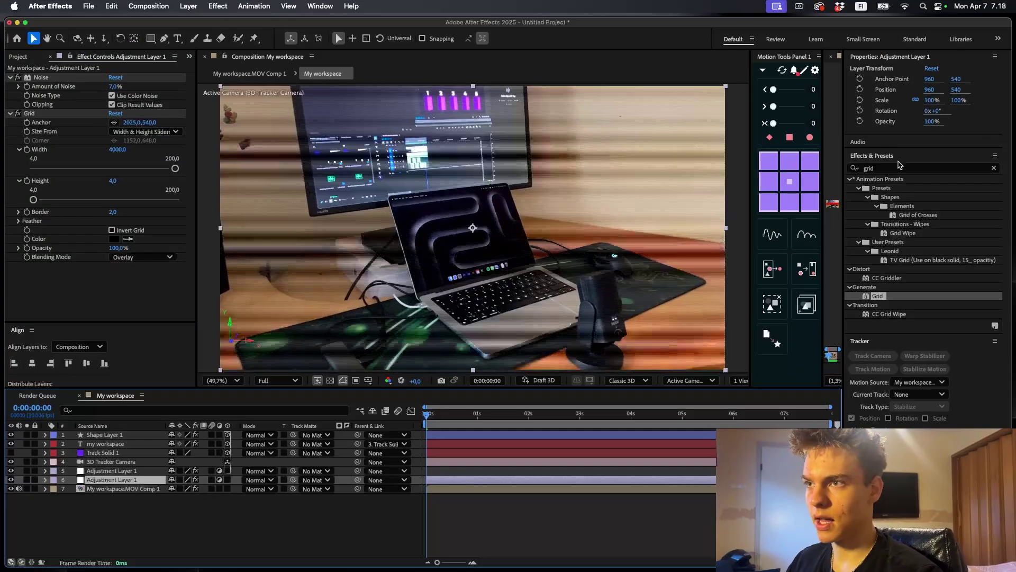
Find the Optics Compensation effect and apply it to the lower adjustment layer
{"action": "left_click", "coordinate": [898, 167]}
{"action": "type", "text": "optics"}
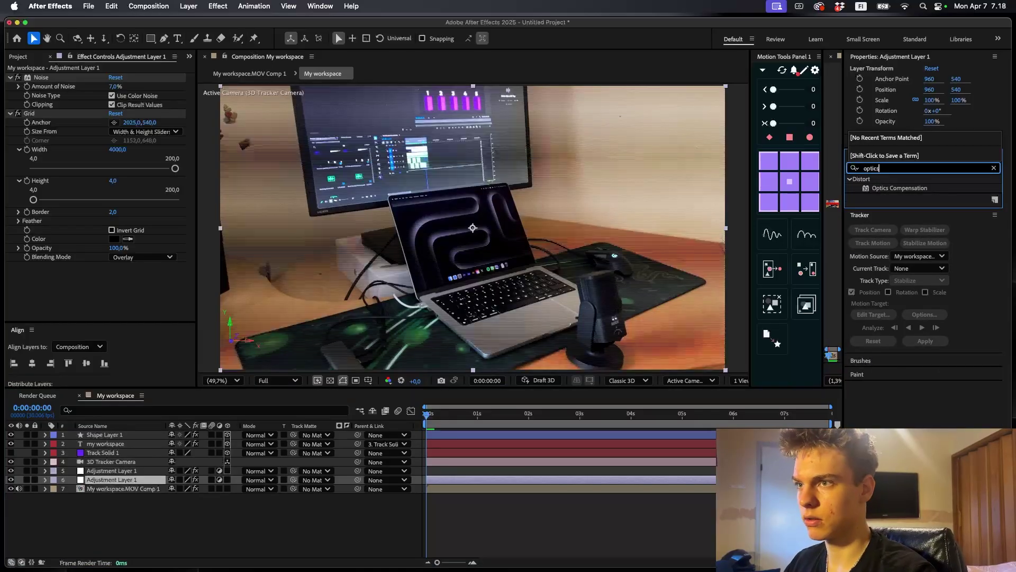
{"action": "double_click", "coordinate": [900, 188]}
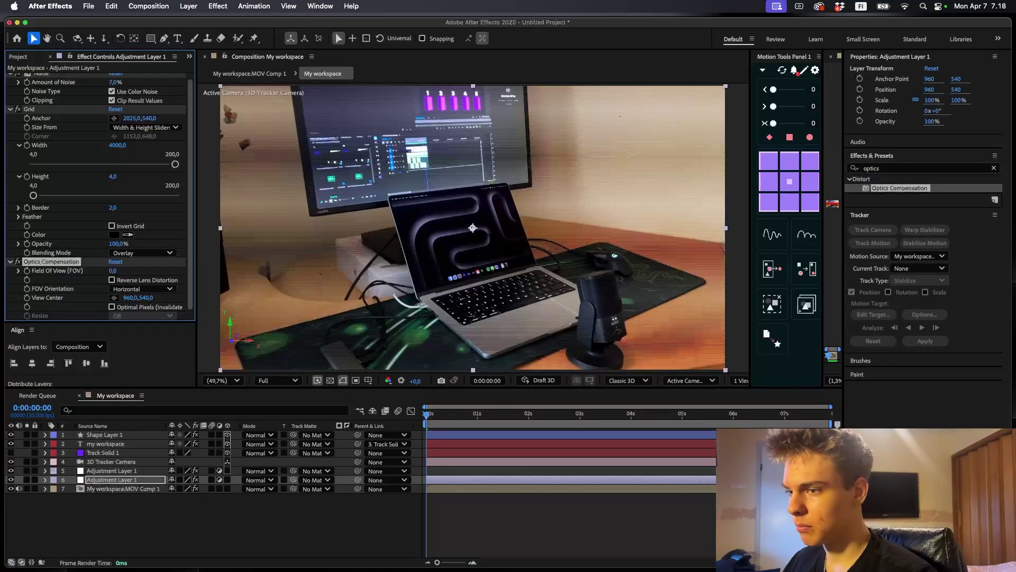
{"action": "left_click", "coordinate": [467, 484]}
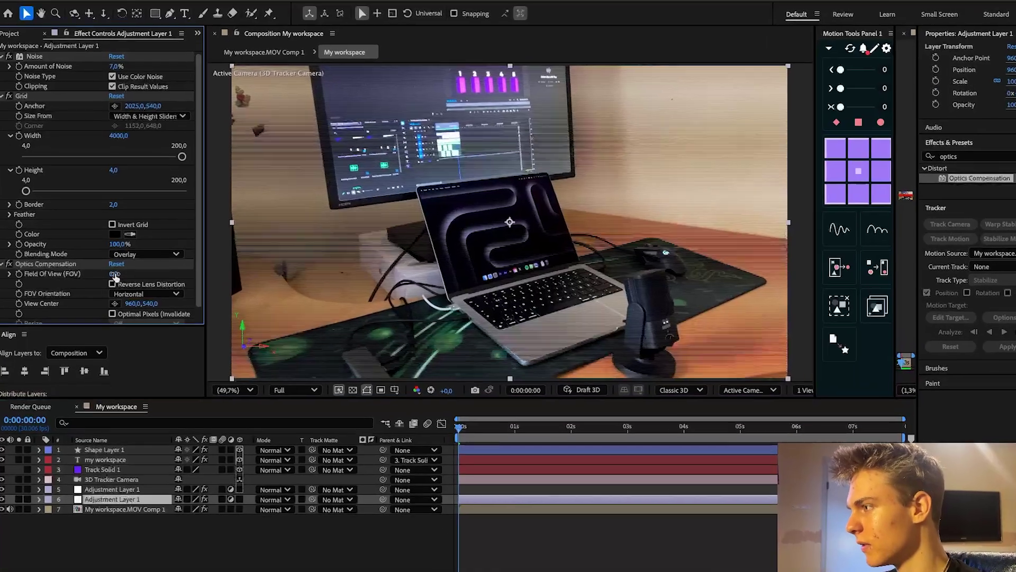
Set the Optics Compensation field of view to 16 with Reverse Lens Distortion enabled, and compare the image with and without it
{"action": "left_click", "coordinate": [112, 275]}
{"action": "type", "text": "16"}
{"action": "key", "text": "Return"}
{"action": "left_click", "coordinate": [130, 279]}
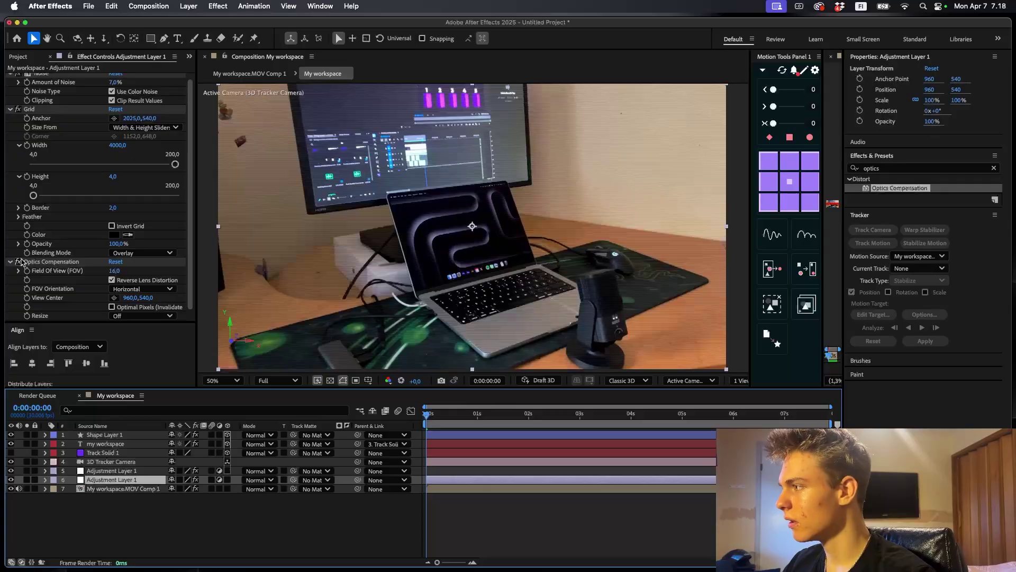
{"action": "left_click", "coordinate": [15, 262]}
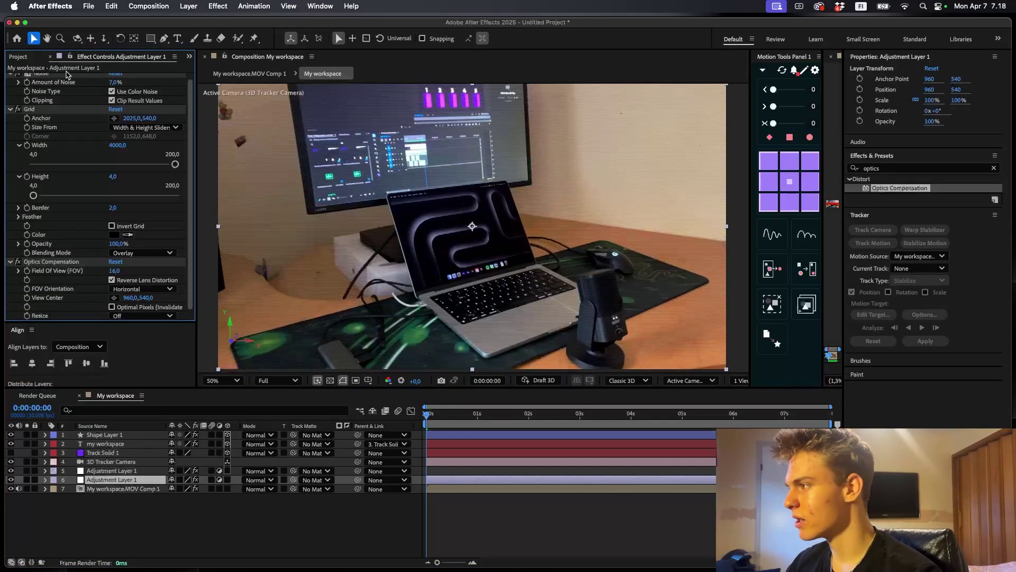
Apply CC Vignette to the lower adjustment layer and raise its amount to about 151
{"action": "left_click", "coordinate": [502, 479]}
{"action": "left_click", "coordinate": [899, 167]}
{"action": "type", "text": "vigne"}
{"action": "left_click_drag", "start_coordinate": [887, 233], "coordinate": [446, 483]}
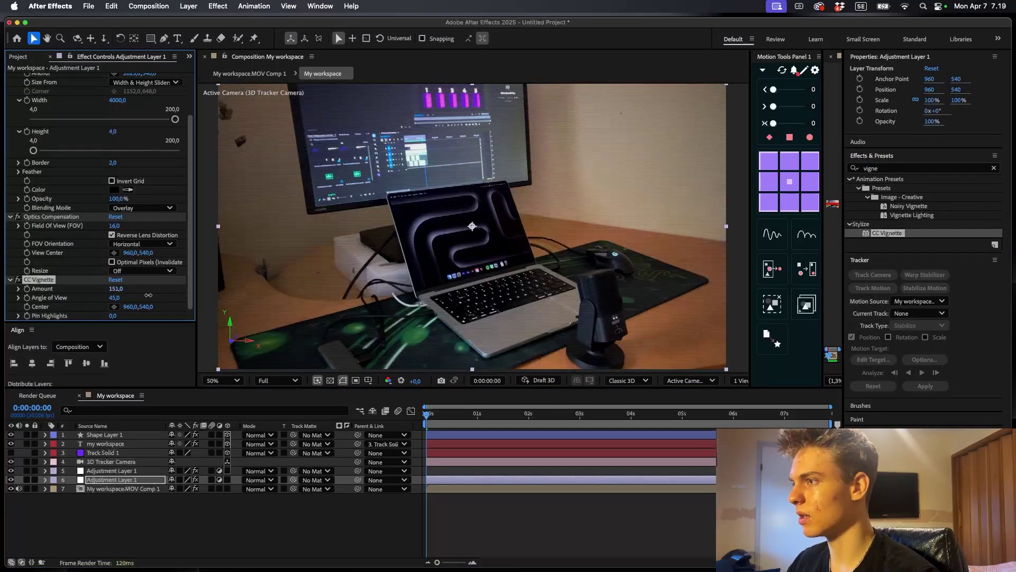
{"action": "left_click", "coordinate": [500, 517]}
{"action": "left_click_drag", "start_coordinate": [429, 411], "coordinate": [394, 450]}
Apply the Lumetri Color effect to the My workspace.MOV Comp 1 footage layer
{"action": "left_click", "coordinate": [466, 489]}
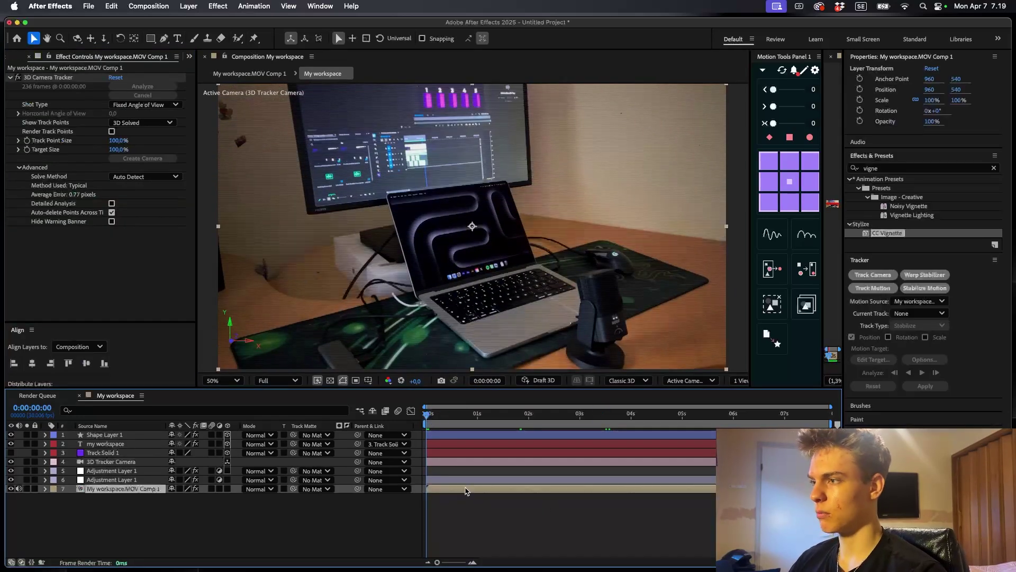
{"action": "key", "text": "ctrl+space"}
{"action": "key", "text": "Escape"}
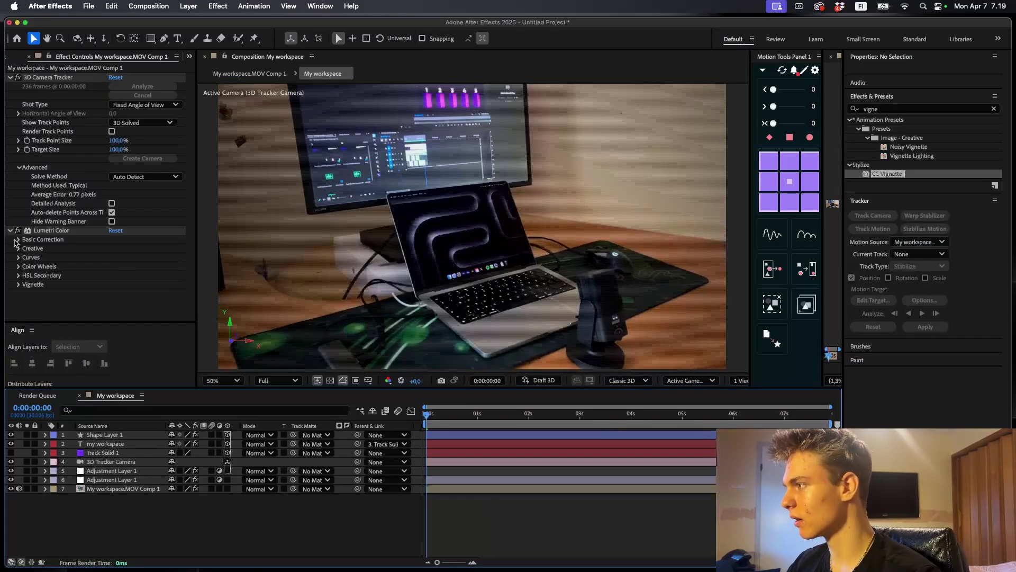
In Lumetri Color's Basic Correction, set the temperature to 12 and saturation to about 122, and adjust the light values
{"action": "left_click", "coordinate": [17, 240]}
{"action": "scroll", "coordinate": [11, 244], "scroll_direction": "down", "scroll_amount": 3}
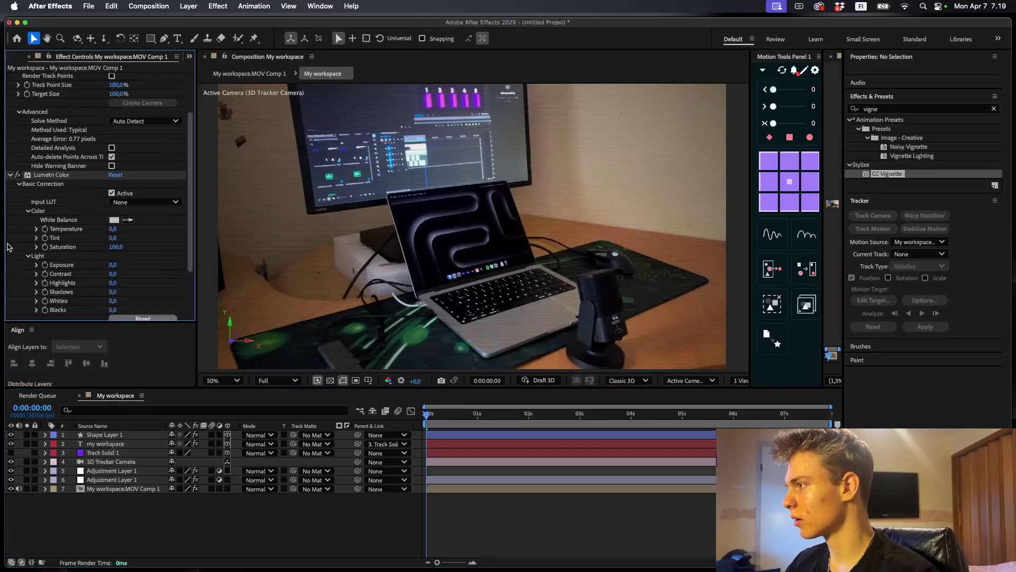
{"action": "left_click", "coordinate": [20, 185]}
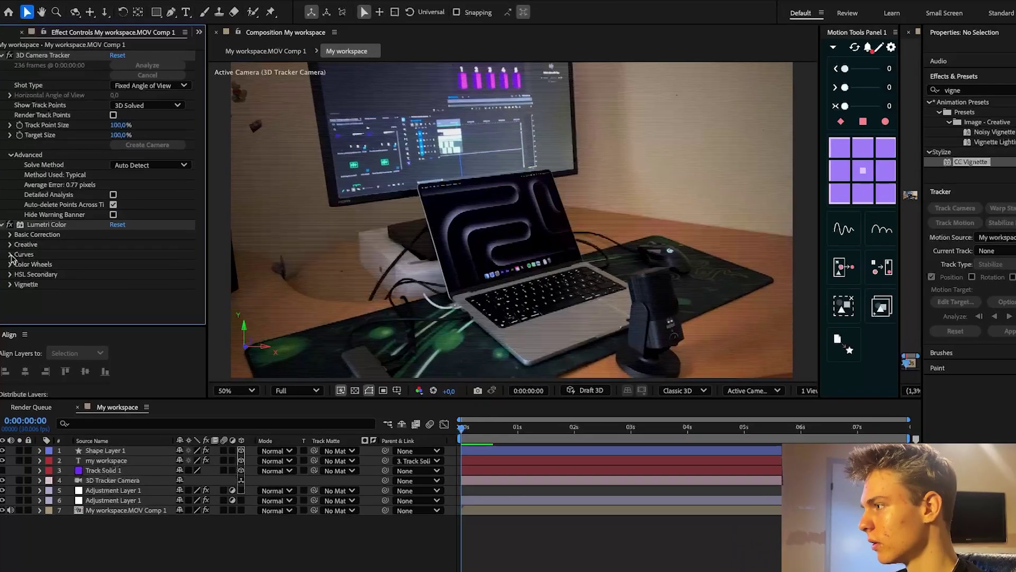
{"action": "left_click", "coordinate": [19, 257]}
{"action": "left_click", "coordinate": [19, 240]}
{"action": "scroll", "coordinate": [94, 252], "scroll_direction": "down", "scroll_amount": 5}
{"action": "left_click_drag", "start_coordinate": [131, 183], "coordinate": [136, 188]}
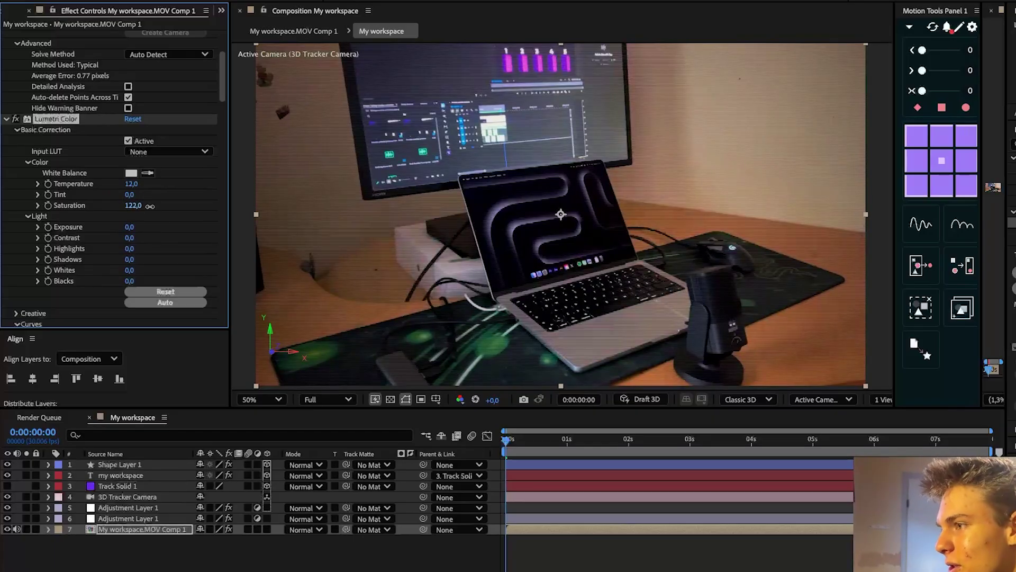
{"action": "left_click_drag", "start_coordinate": [129, 227], "coordinate": [121, 280]}
{"action": "left_click", "coordinate": [108, 270]}
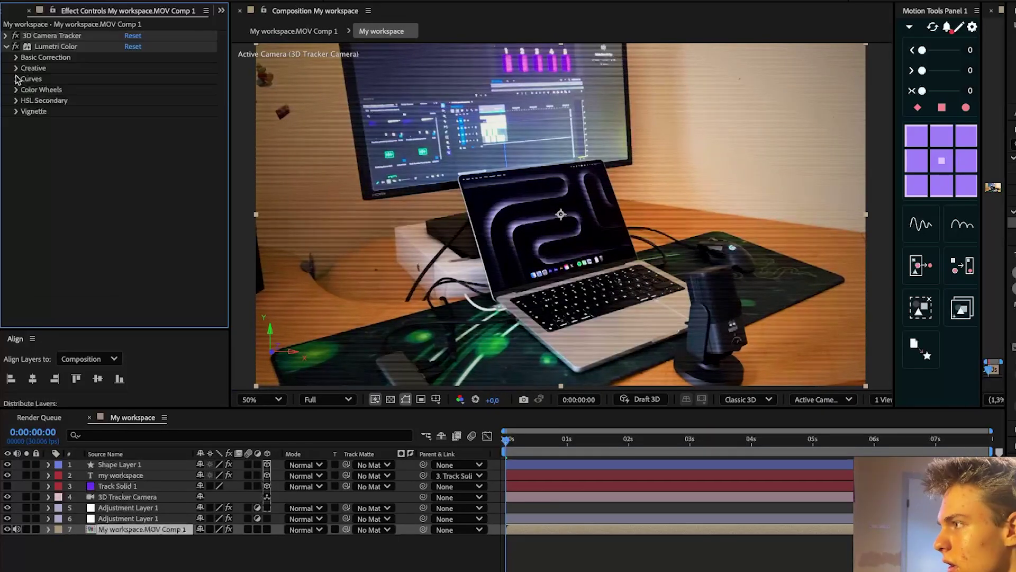
Add three points to the Lumetri RGB curve and raise the midtone and highlight points slightly for a gentle S-shape
{"action": "left_click", "coordinate": [16, 79]}
{"action": "left_click", "coordinate": [86, 271]}
{"action": "left_click", "coordinate": [122, 232]}
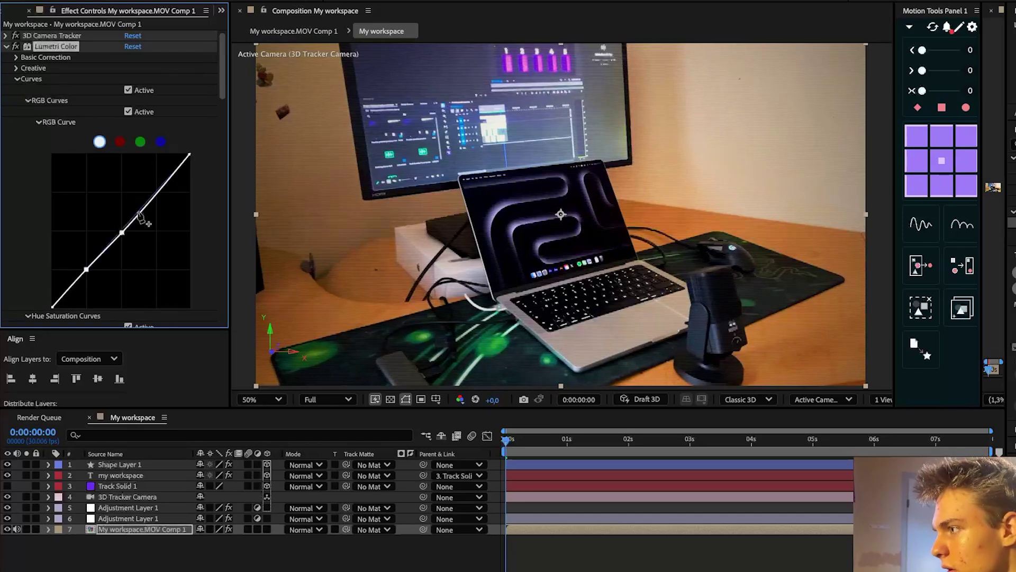
{"action": "left_click", "coordinate": [162, 189]}
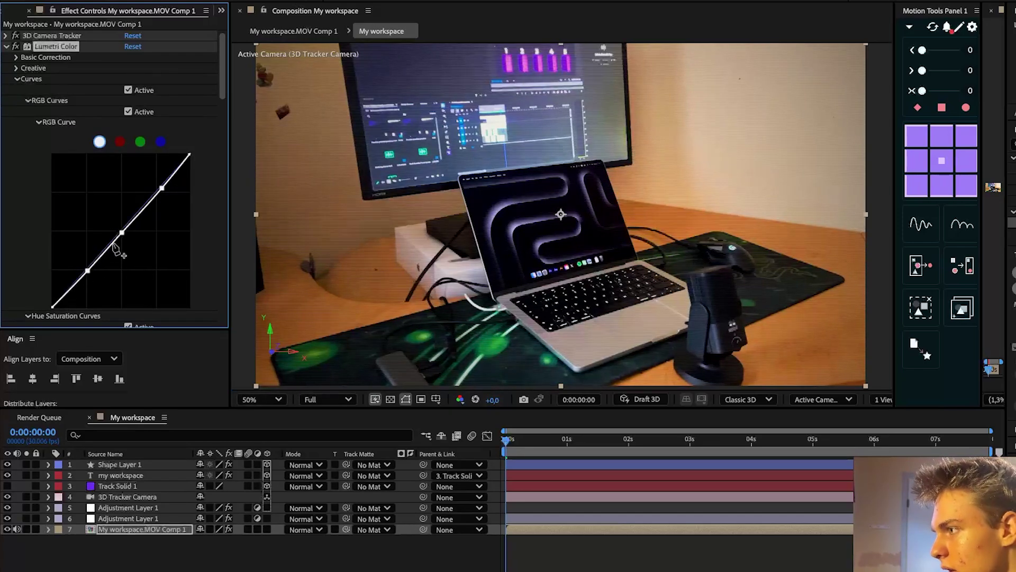
{"action": "left_click_drag", "start_coordinate": [120, 232], "coordinate": [118, 230]}
{"action": "left_click_drag", "start_coordinate": [162, 188], "coordinate": [160, 184]}
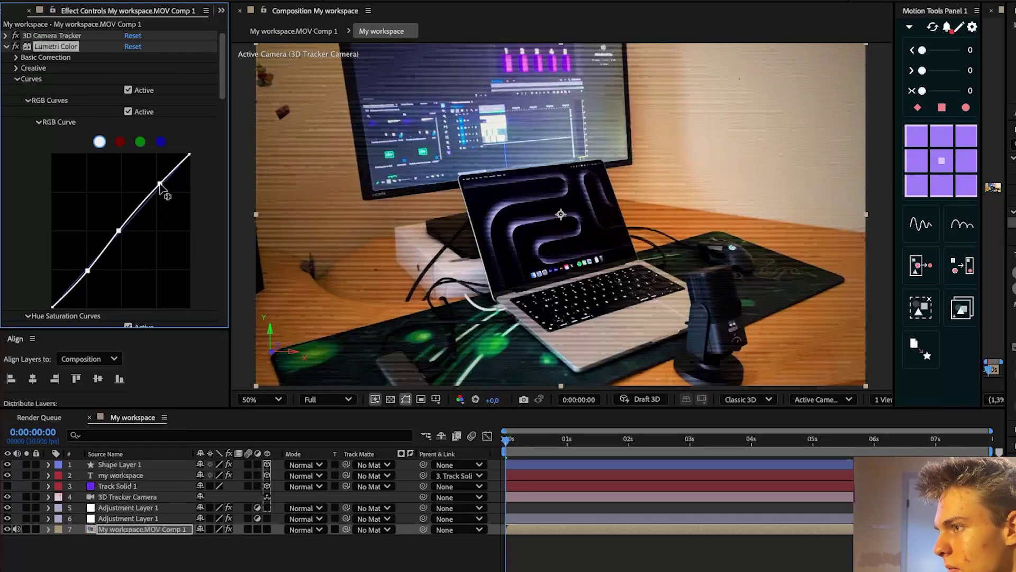
Boost the green and purple ranges on the Hue vs Sat curve, keeping neighbouring hues anchored with extra points
{"action": "scroll", "coordinate": [32, 84], "scroll_direction": "down", "scroll_amount": 6}
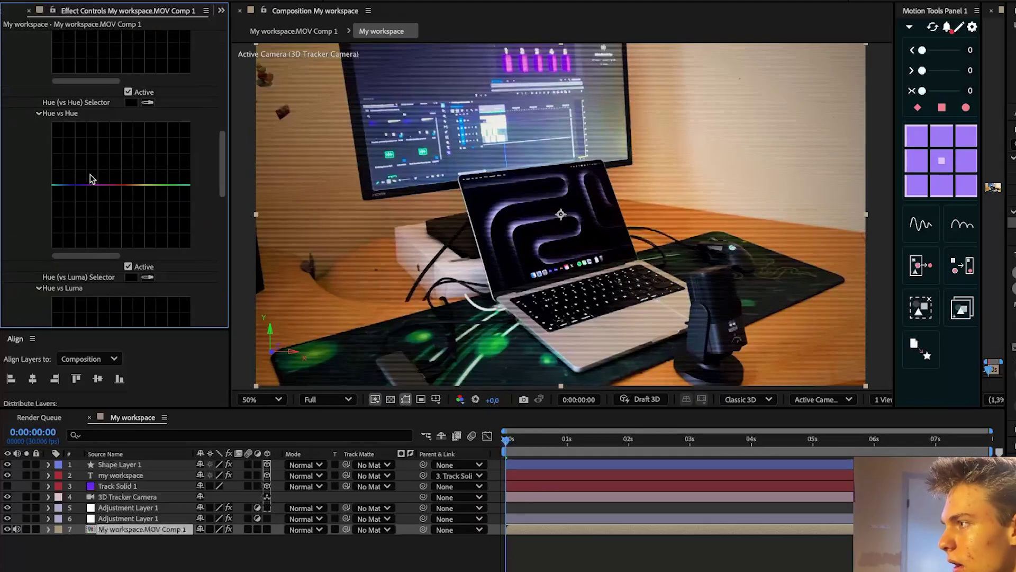
{"action": "scroll", "coordinate": [63, 98], "scroll_direction": "up", "scroll_amount": 1}
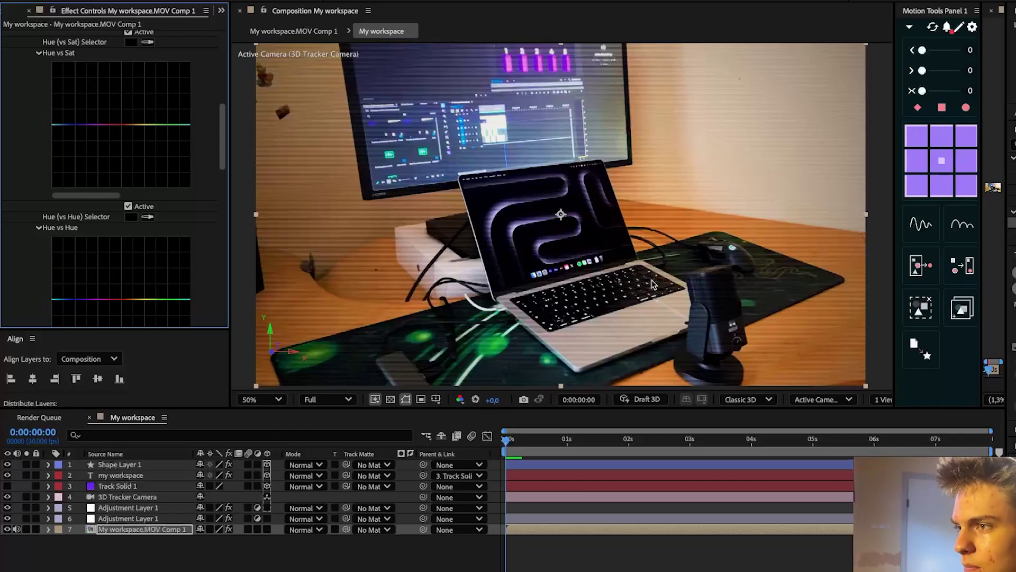
{"action": "left_click", "coordinate": [146, 126]}
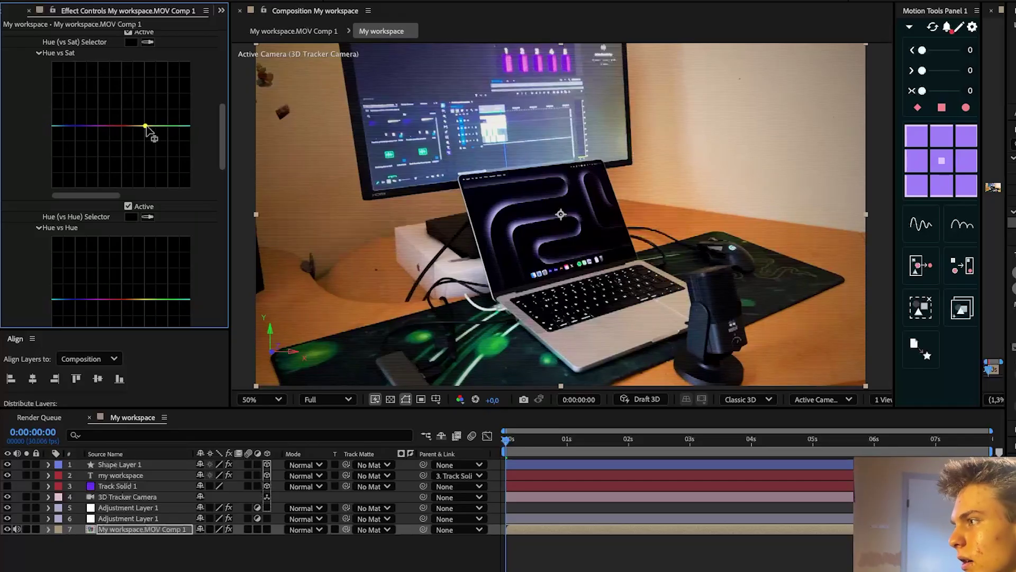
{"action": "left_click", "coordinate": [179, 126]}
{"action": "left_click_drag", "start_coordinate": [164, 126], "coordinate": [162, 71]}
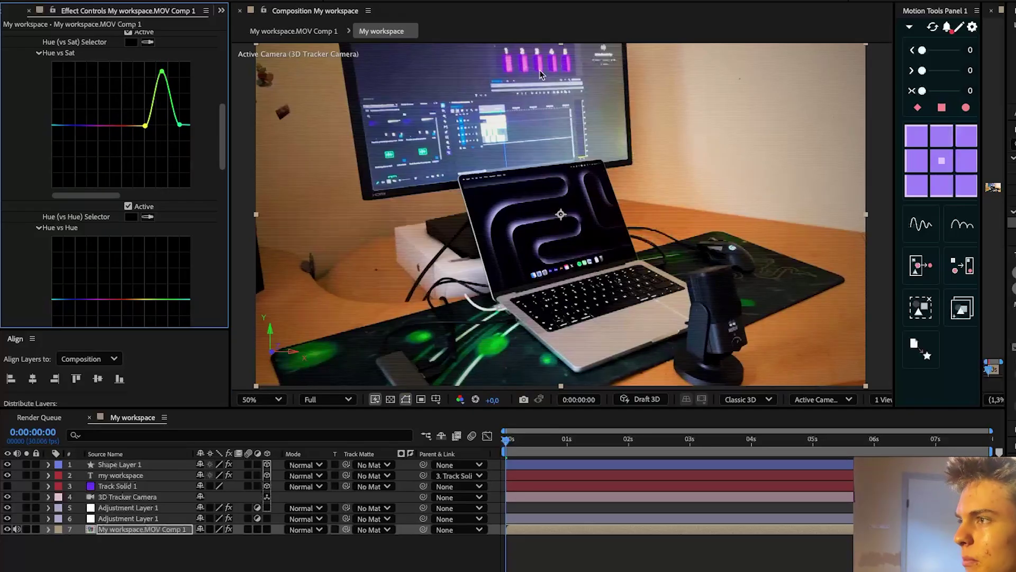
{"action": "left_click", "coordinate": [75, 125]}
{"action": "left_click", "coordinate": [103, 124]}
{"action": "left_click_drag", "start_coordinate": [93, 126], "coordinate": [89, 91]}
Darken the shadows and adjust their tint with the Lumetri color wheels
{"action": "scroll", "coordinate": [33, 103], "scroll_direction": "down", "scroll_amount": 6}
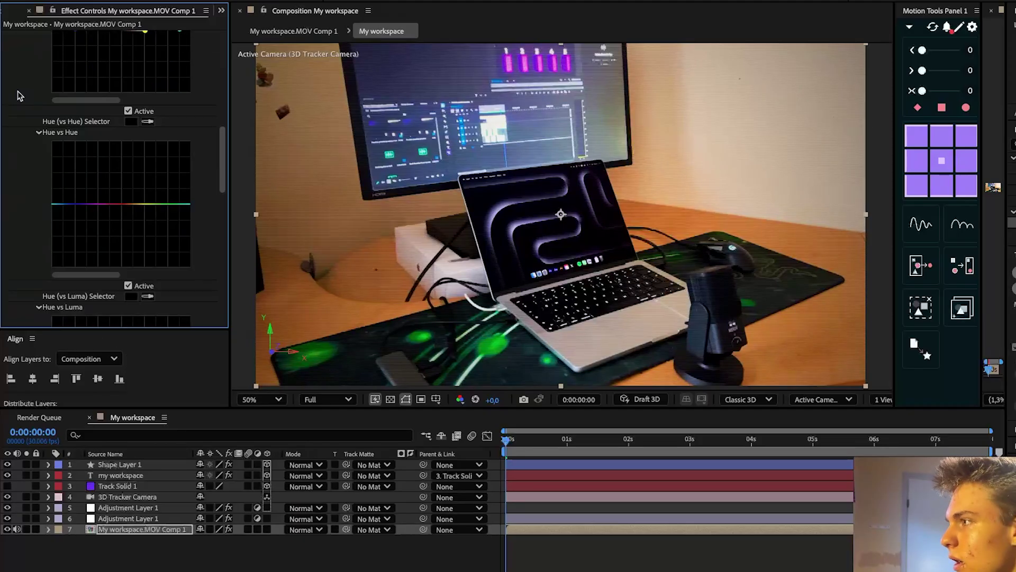
{"action": "scroll", "coordinate": [32, 103], "scroll_direction": "down", "scroll_amount": 6}
{"action": "left_click", "coordinate": [16, 300]}
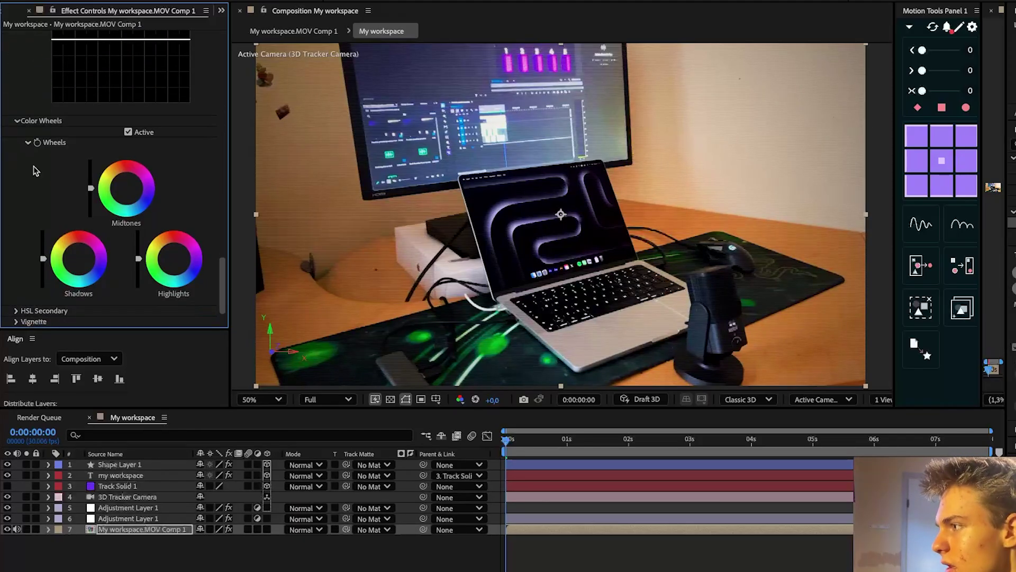
{"action": "left_click_drag", "start_coordinate": [43, 258], "coordinate": [43, 268]}
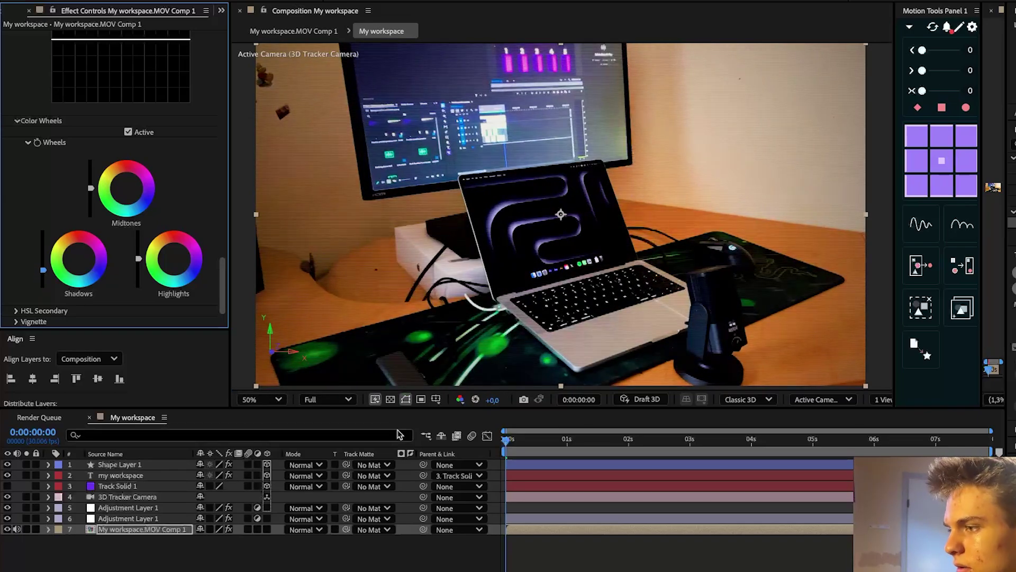
{"action": "left_click_drag", "start_coordinate": [85, 259], "coordinate": [80, 260]}
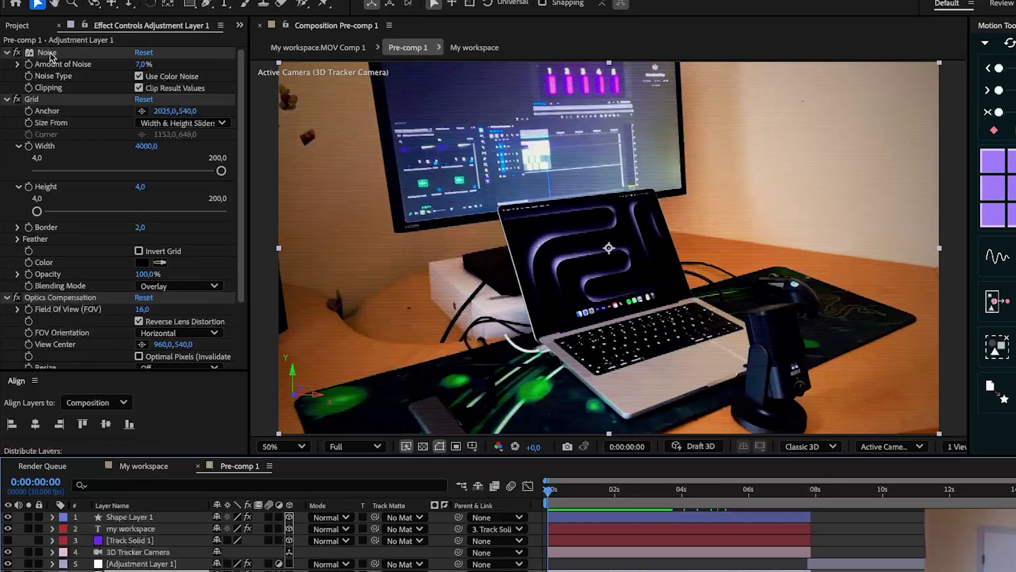
Select the adjustment layer's effects from Noise to CC Vignette, view the Save Animation Preset command, and return to the My workspace composition
{"action": "left_click", "coordinate": [47, 45]}
{"action": "scroll", "coordinate": [100, 239], "scroll_direction": "down", "scroll_amount": 3}
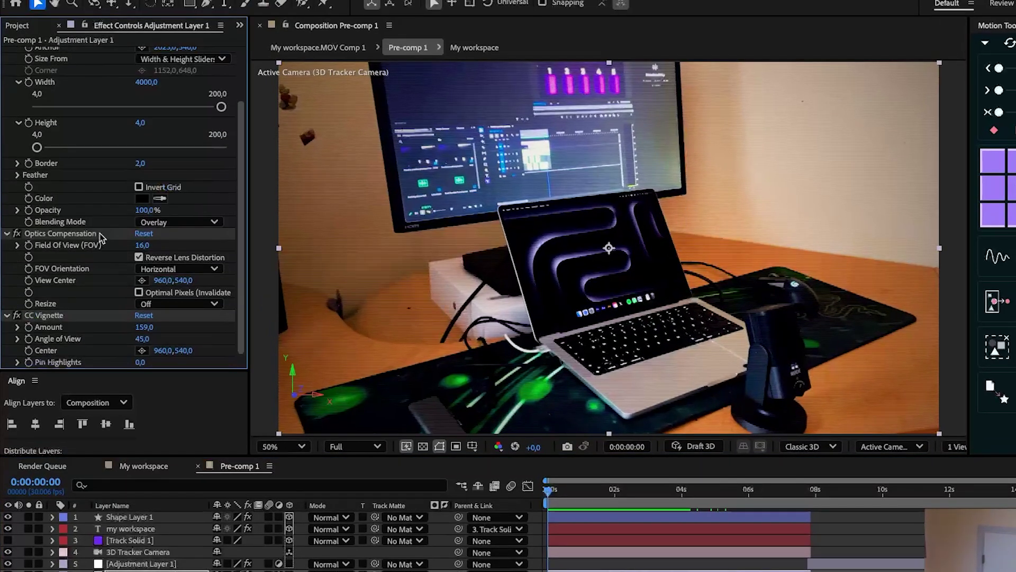
{"action": "left_click", "coordinate": [42, 315], "text": "shift"}
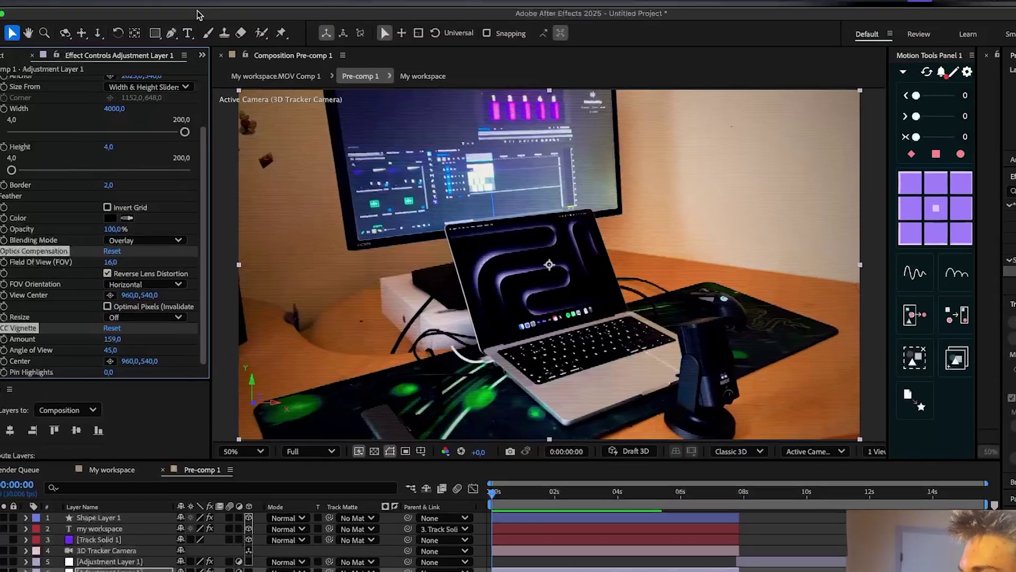
{"action": "left_click", "coordinate": [255, 6]}
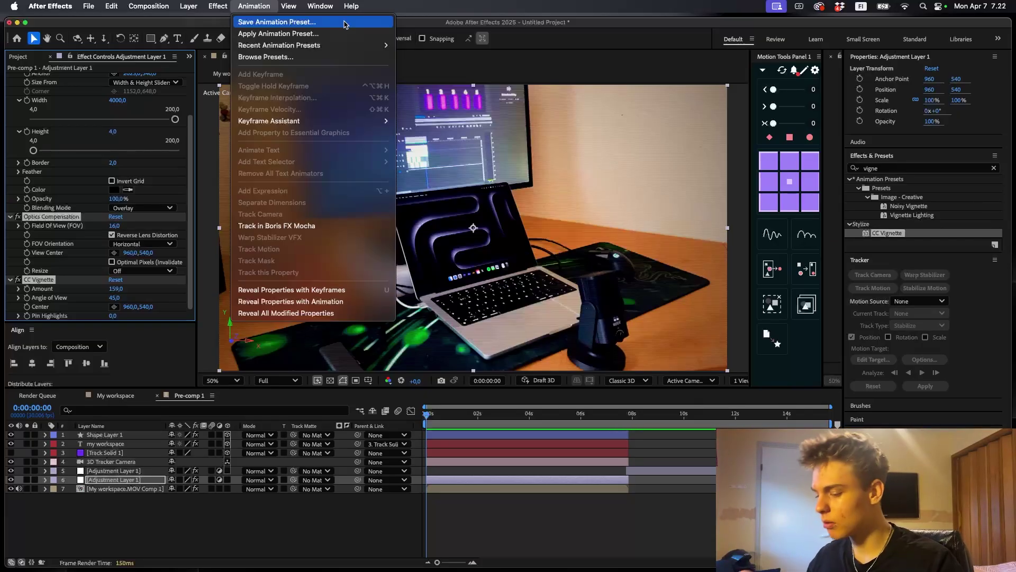
{"action": "mouse_move", "coordinate": [288, 8]}
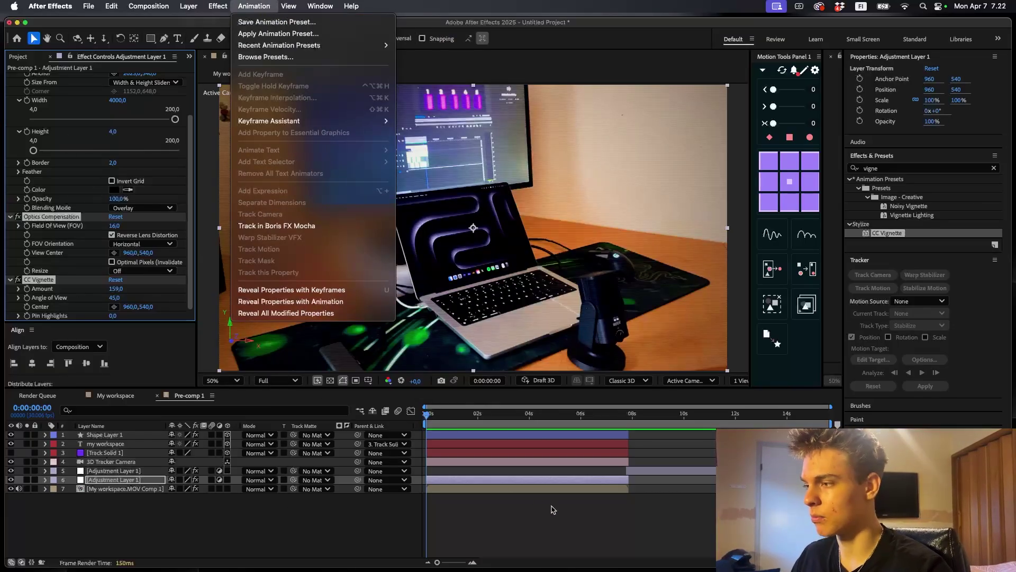
{"action": "left_click", "coordinate": [285, 395]}
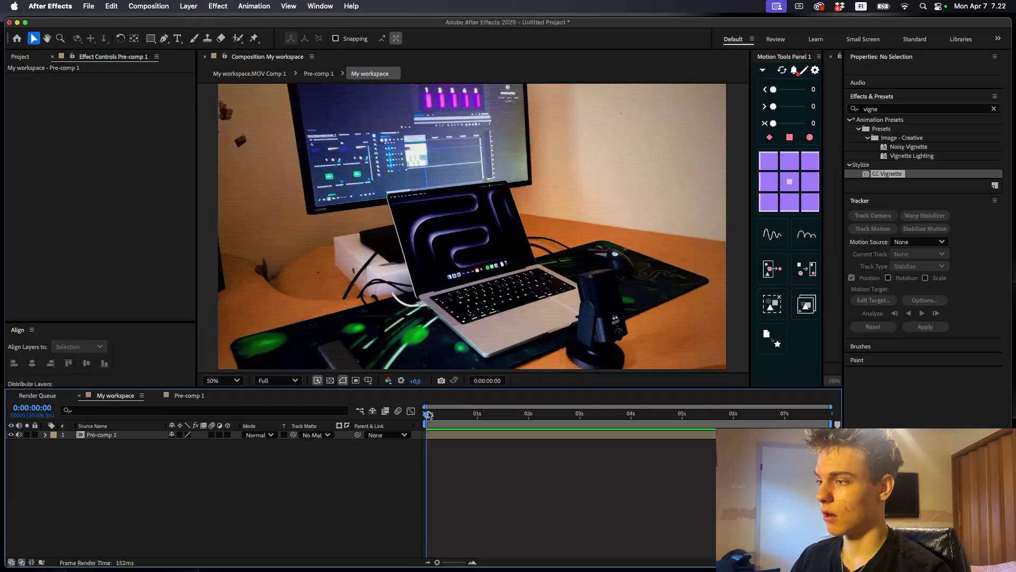
Keyframe Pre-comp 1's position at 960, 540 at 0:00:00:15 and at 960, -551 on the first frame
{"action": "left_click_drag", "start_coordinate": [426, 415], "coordinate": [451, 418]}
{"action": "left_click", "coordinate": [453, 418]}
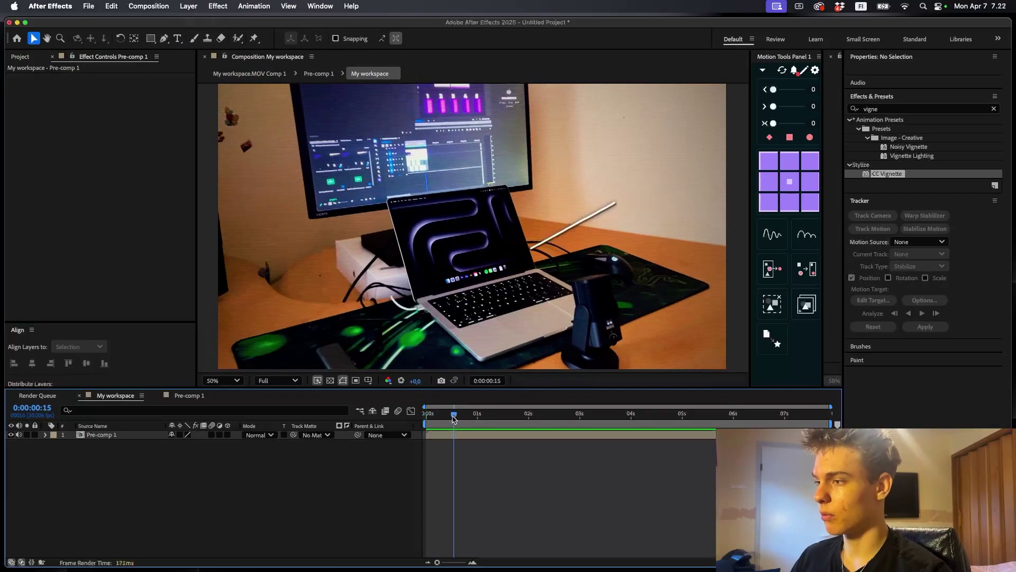
{"action": "left_click", "coordinate": [169, 435]}
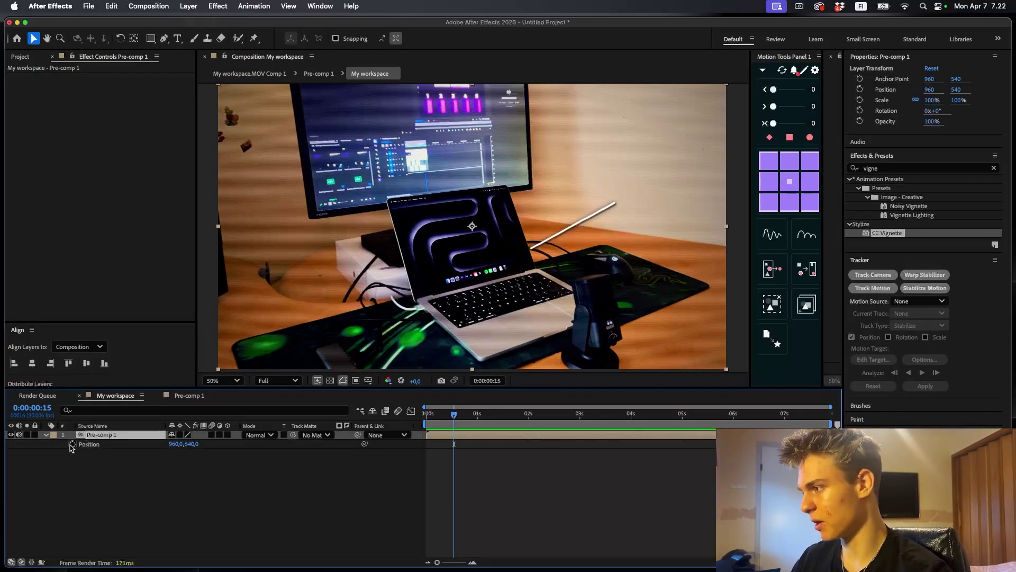
{"action": "left_click", "coordinate": [72, 444]}
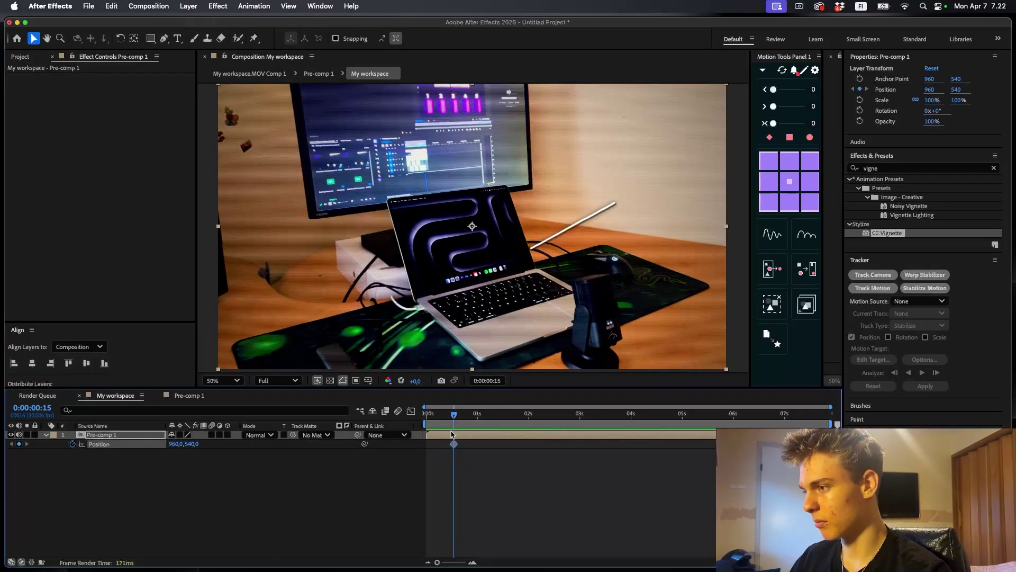
{"action": "key", "text": "Home"}
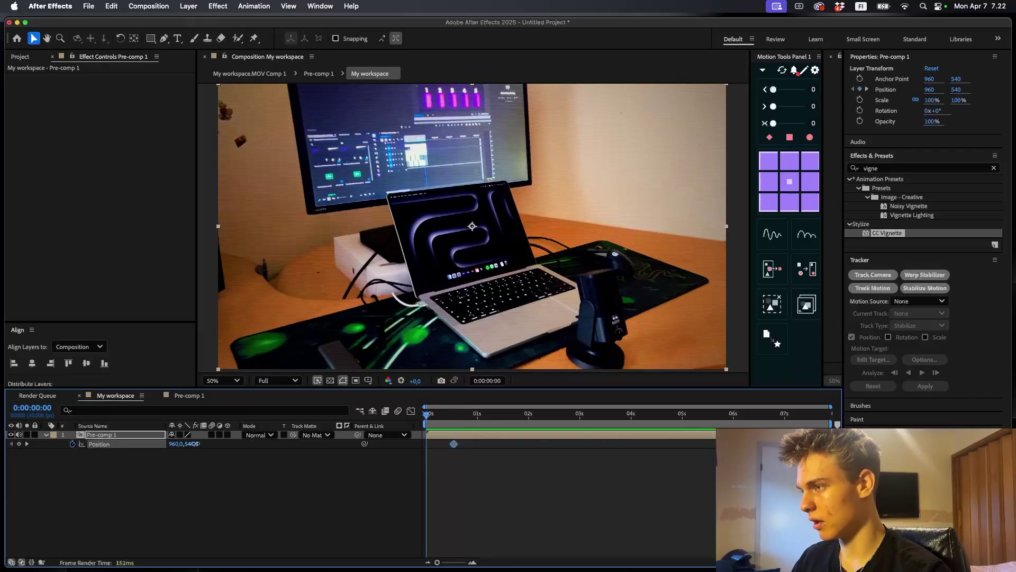
{"action": "left_click_drag", "start_coordinate": [195, 443], "coordinate": [146, 443]}
Ease both position keyframes and shape their speed graph with a steep early peak and a long slowdown
{"action": "left_click_drag", "start_coordinate": [477, 463], "coordinate": [418, 434]}
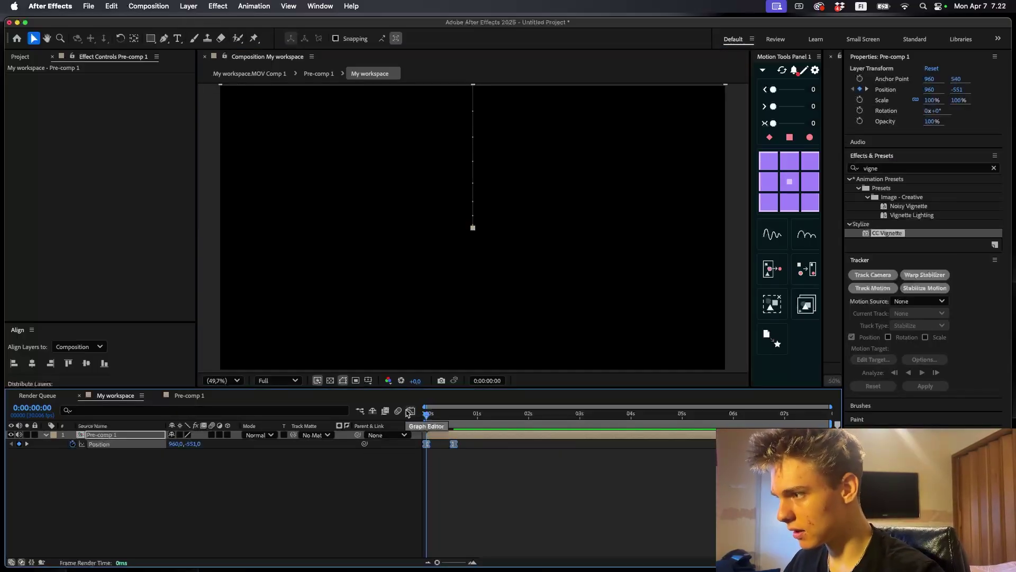
{"action": "left_click", "coordinate": [410, 410]}
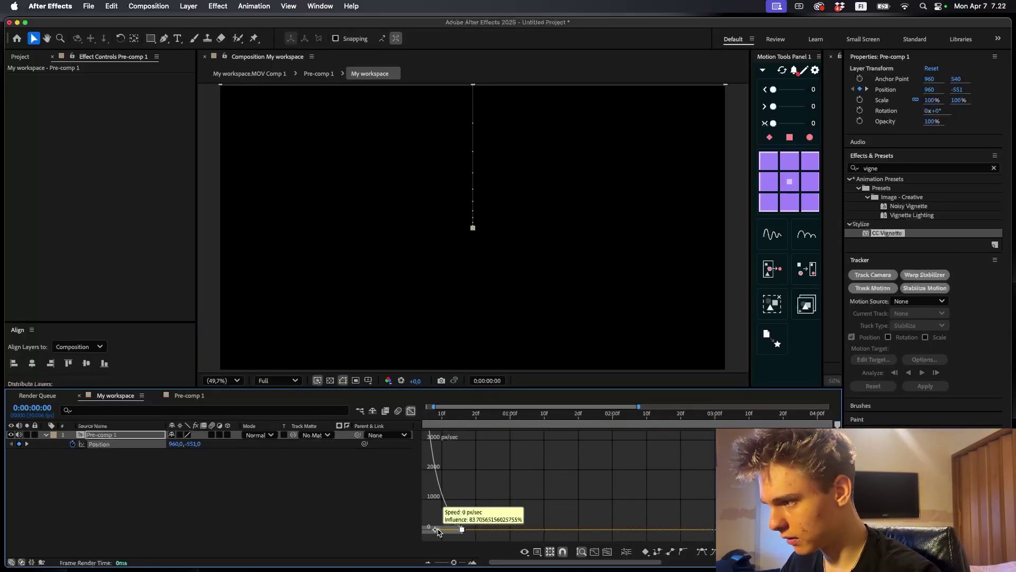
{"action": "left_click_drag", "start_coordinate": [439, 533], "coordinate": [431, 533]}
{"action": "scroll", "coordinate": [439, 529], "scroll_direction": "left", "scroll_amount": 2}
{"action": "left_click", "coordinate": [439, 528]}
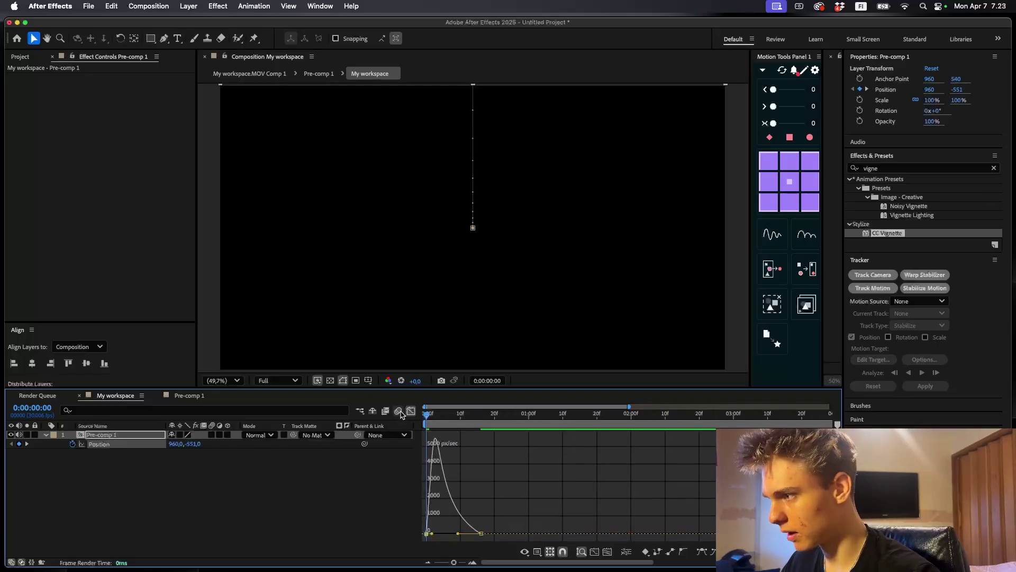
Enable motion blur for Pre-comp 1 and preview the slide-in animation
{"action": "left_click", "coordinate": [410, 411]}
{"action": "left_click", "coordinate": [454, 456]}
{"action": "key", "text": "space"}
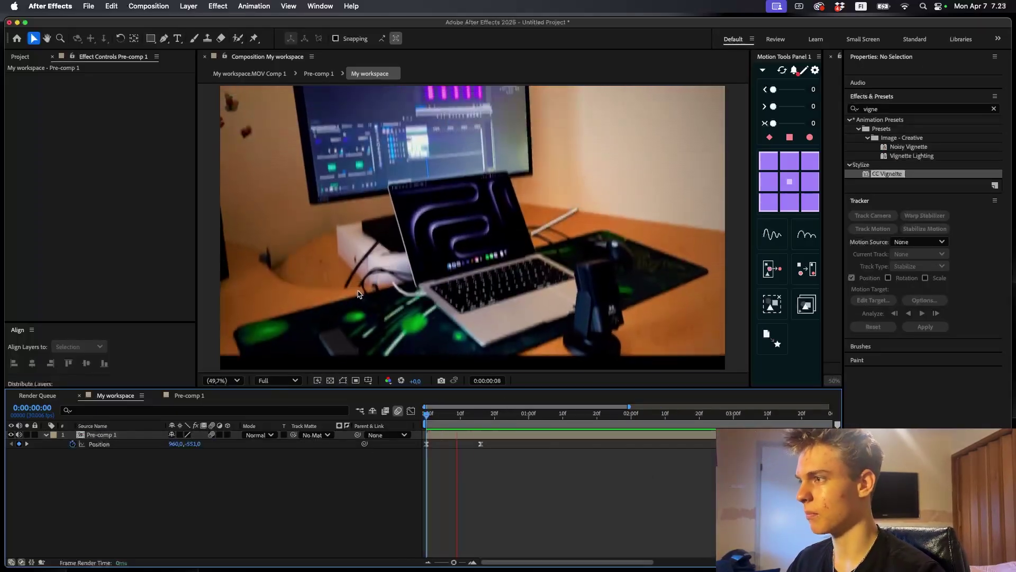
Fit the composition in the viewer, play the finished animation from the start, and return to the first frame
{"action": "left_click", "coordinate": [227, 380]}
{"action": "left_click", "coordinate": [221, 169]}
{"action": "left_click_drag", "start_coordinate": [499, 416], "coordinate": [312, 417]}
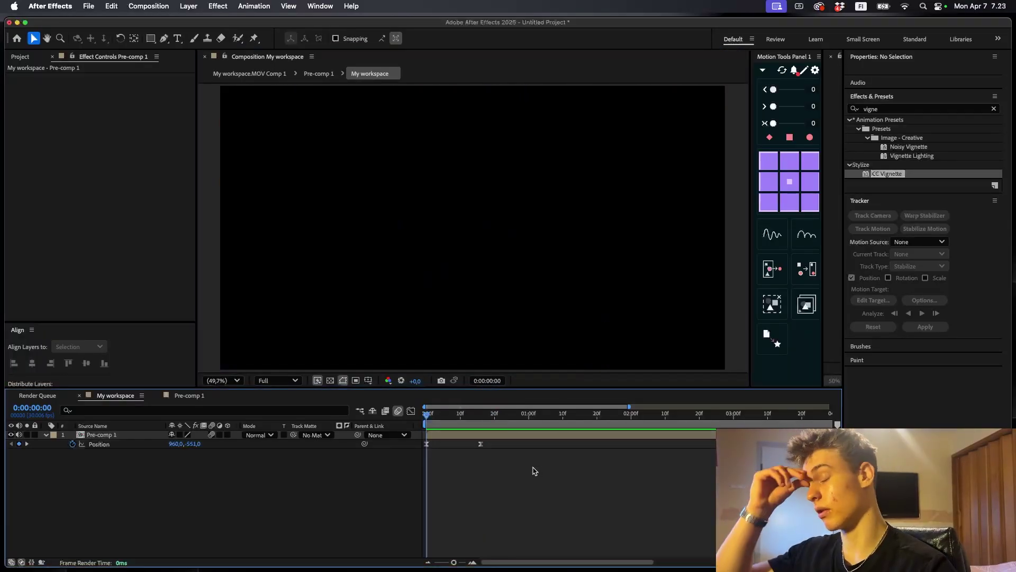
{"action": "key", "text": "space"}
{"action": "scroll", "coordinate": [542, 266], "scroll_direction": "down", "scroll_amount": 2}
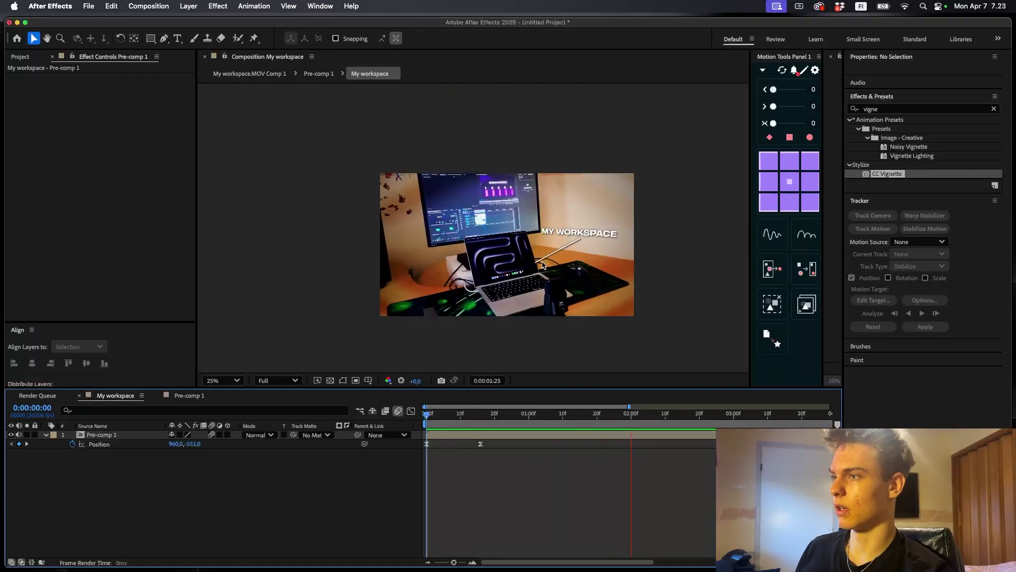
{"action": "left_click", "coordinate": [224, 379]}
{"action": "left_click", "coordinate": [218, 170]}
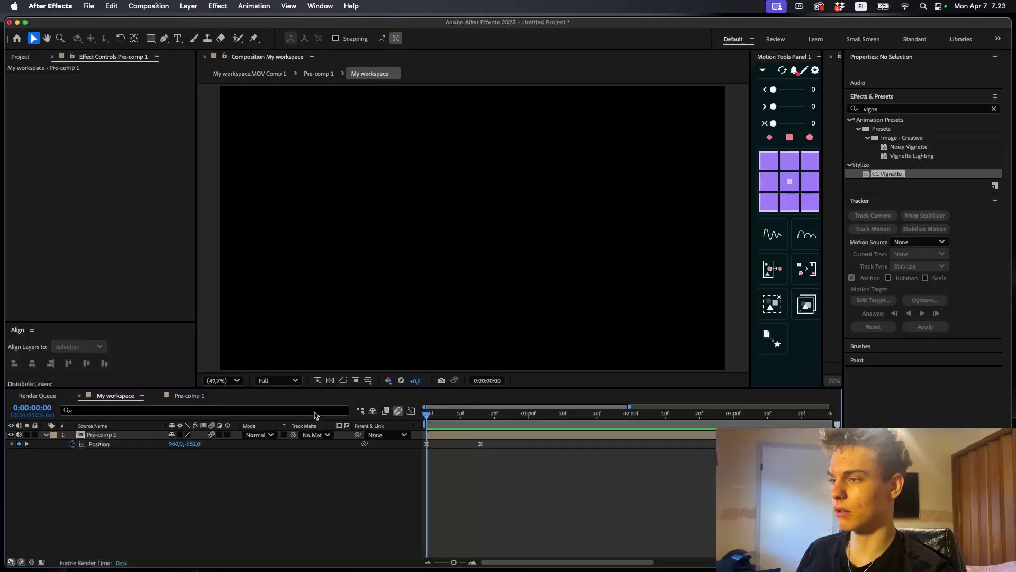
{"action": "key", "text": "space"}
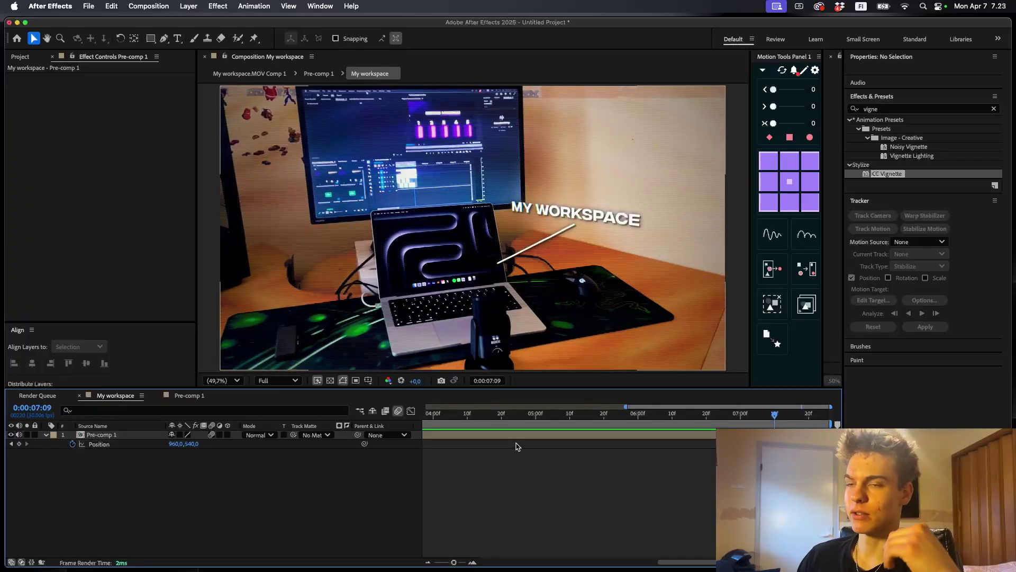
{"action": "key", "text": "Home"}
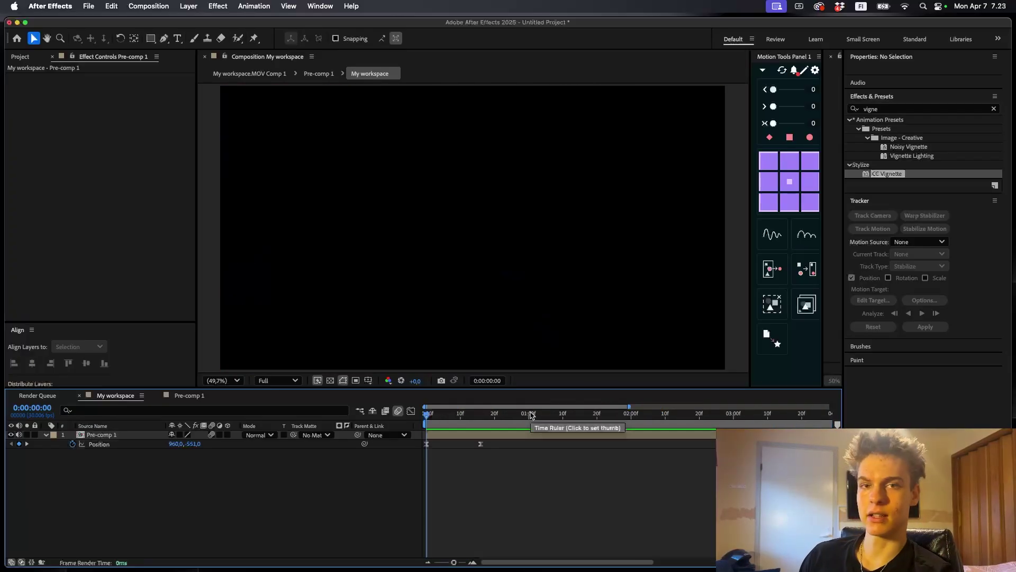